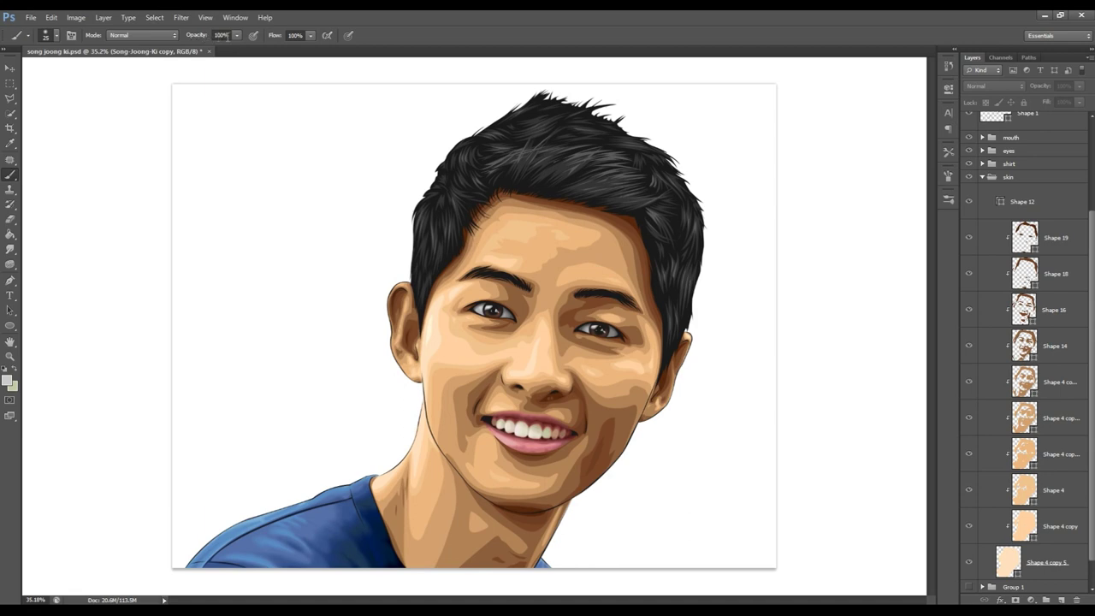
- Set the soft 25 px round brush to 30% opacity and enable Noise in its brush settings
{"action": "left_click", "coordinate": [224, 36]}
{"action": "type", "text": "30"}
{"action": "key", "text": "Return"}
{"action": "left_click", "coordinate": [948, 176]}
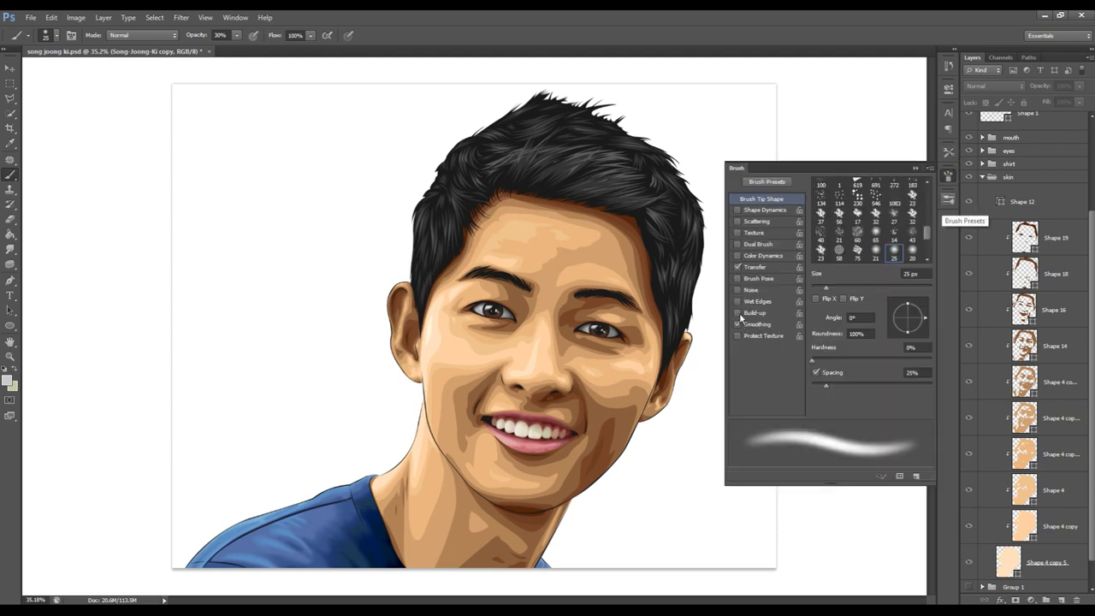
{"action": "left_click", "coordinate": [56, 36]}
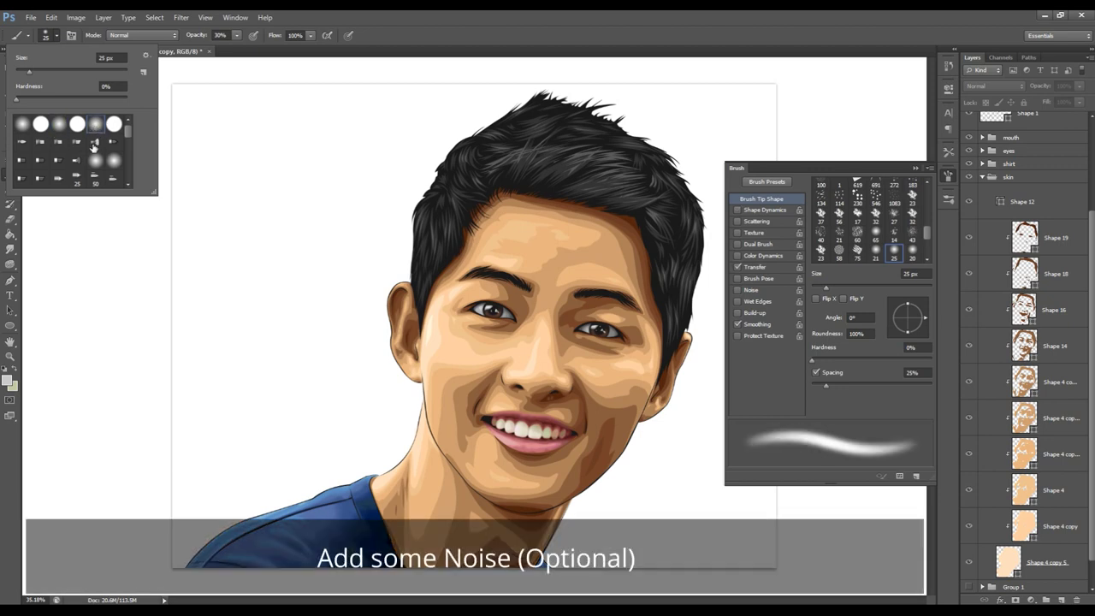
{"action": "left_click", "coordinate": [738, 291]}
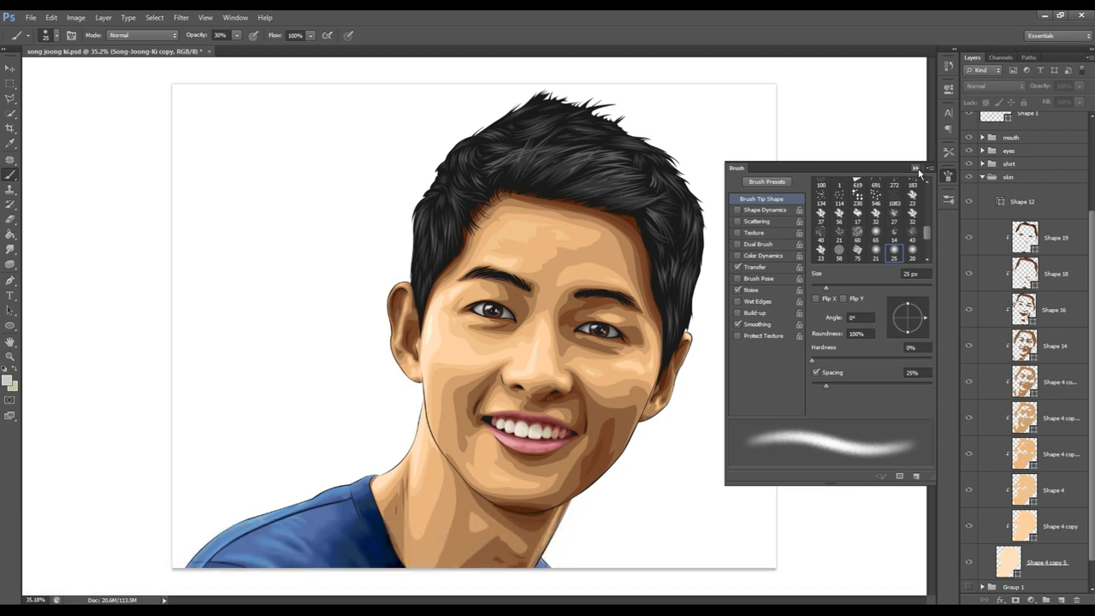
{"action": "left_click", "coordinate": [916, 168]}
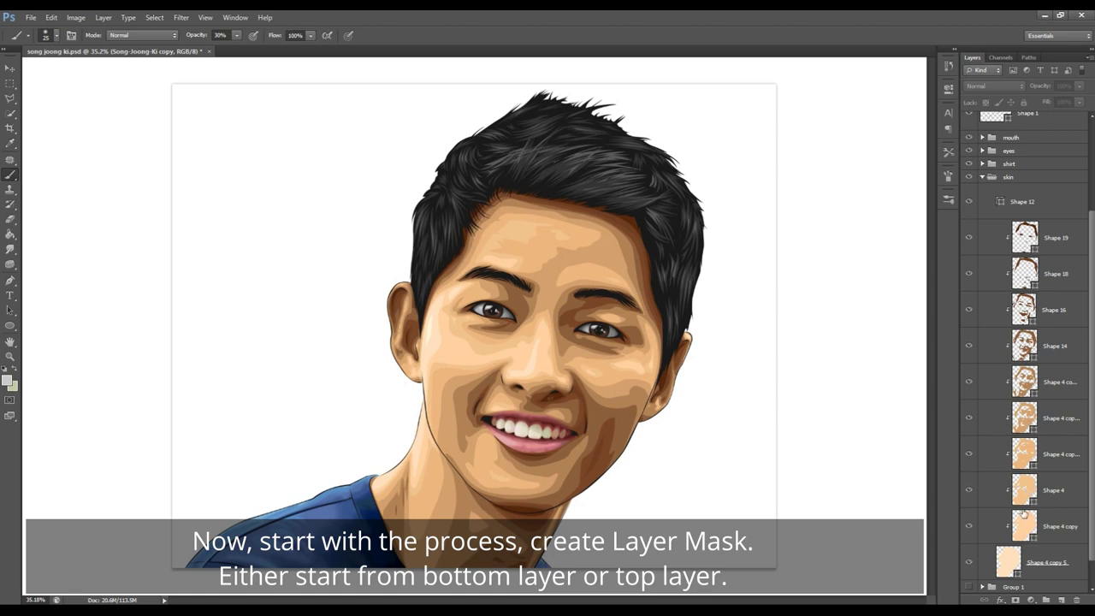
- Add a white layer mask to Shape 4 copy and make black the foreground colour
{"action": "left_click", "coordinate": [1021, 532]}
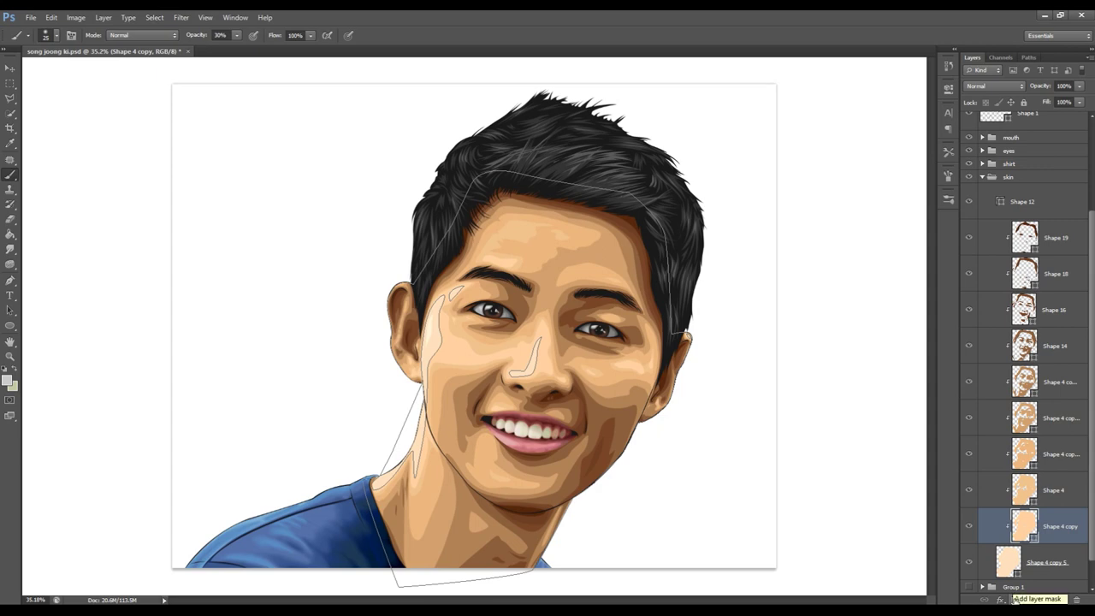
{"action": "left_click", "coordinate": [1015, 599]}
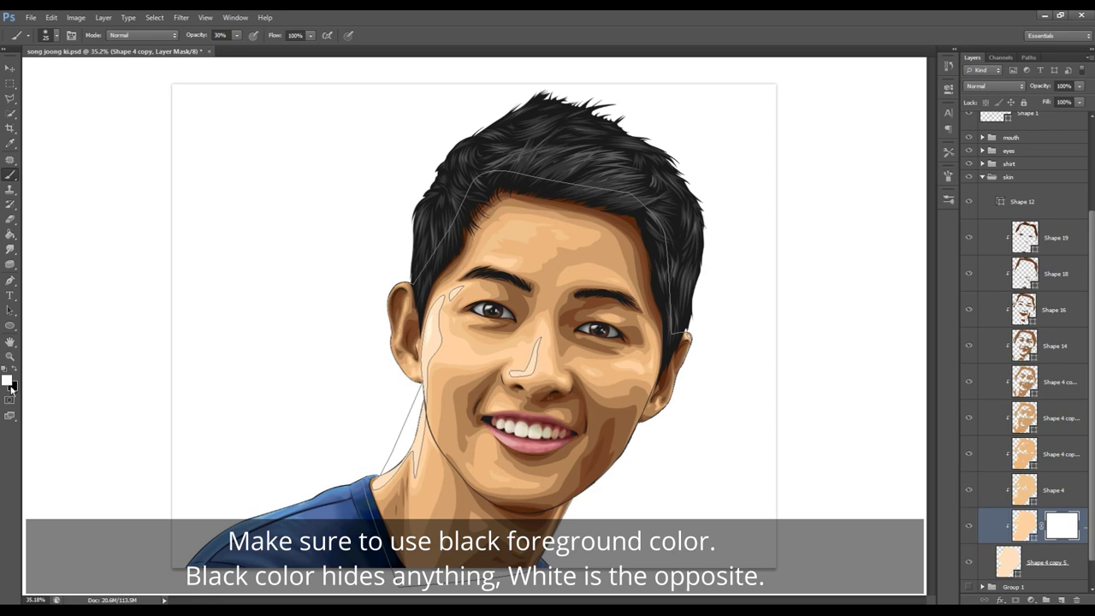
{"action": "left_click", "coordinate": [14, 368]}
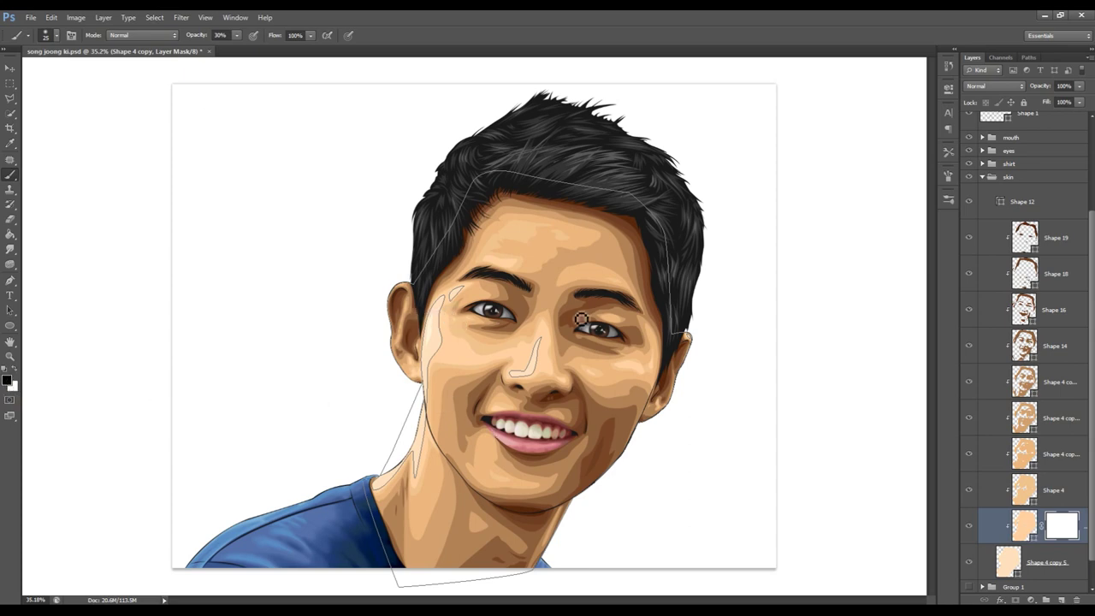
- Zoom in on the left cheek and brush black on the mask along the cheek highlight's top edge
{"action": "key", "text": "z"}
{"action": "left_click_drag", "start_coordinate": [449, 351], "coordinate": [479, 368]}
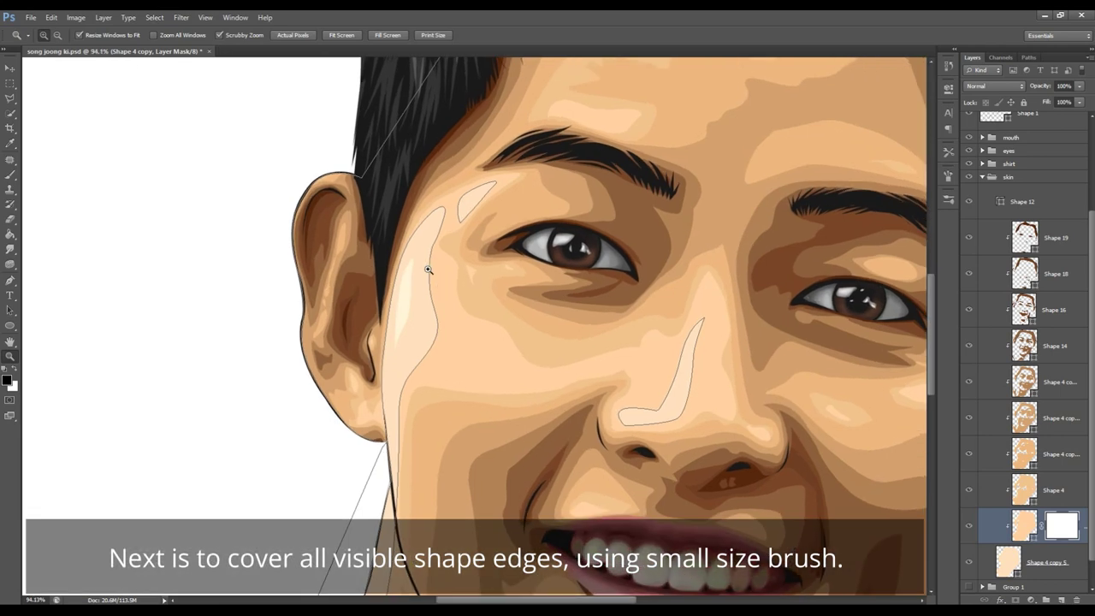
{"action": "left_click", "coordinate": [10, 174]}
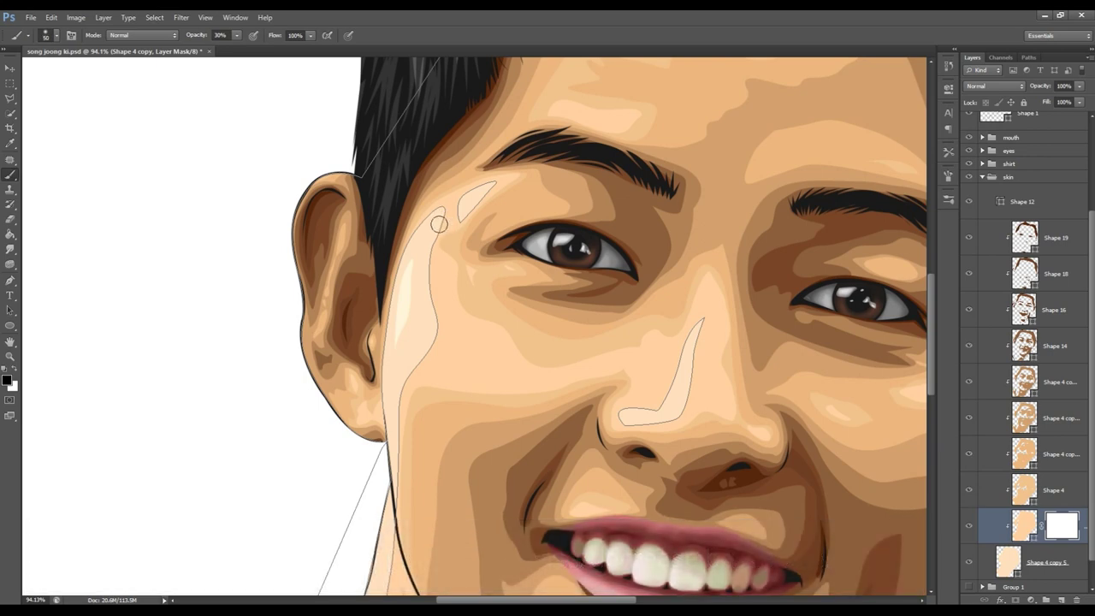
{"action": "key", "text": "bracketleft"}
{"action": "key", "text": "bracketleft"}
{"action": "key", "text": "bracketleft"}
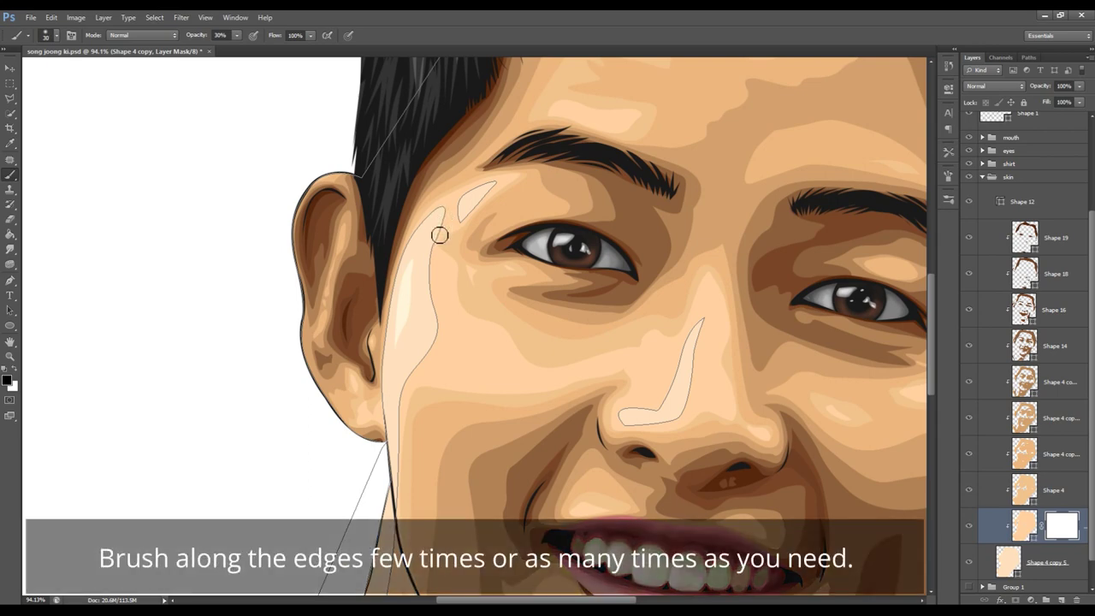
{"action": "mouse_move", "coordinate": [446, 218]}
{"action": "left_mouse_down"}
{"action": "mouse_move", "coordinate": [433, 237]}
{"action": "mouse_move", "coordinate": [448, 213]}
{"action": "mouse_move", "coordinate": [426, 227]}
{"action": "mouse_move", "coordinate": [394, 283]}
{"action": "mouse_move", "coordinate": [390, 347]}
{"action": "mouse_move", "coordinate": [450, 213]}
{"action": "mouse_move", "coordinate": [430, 244]}
{"action": "mouse_move", "coordinate": [427, 345]}
{"action": "mouse_move", "coordinate": [435, 335]}
{"action": "mouse_move", "coordinate": [403, 385]}
{"action": "mouse_move", "coordinate": [391, 514]}
{"action": "mouse_move", "coordinate": [443, 265]}
{"action": "left_mouse_up"}
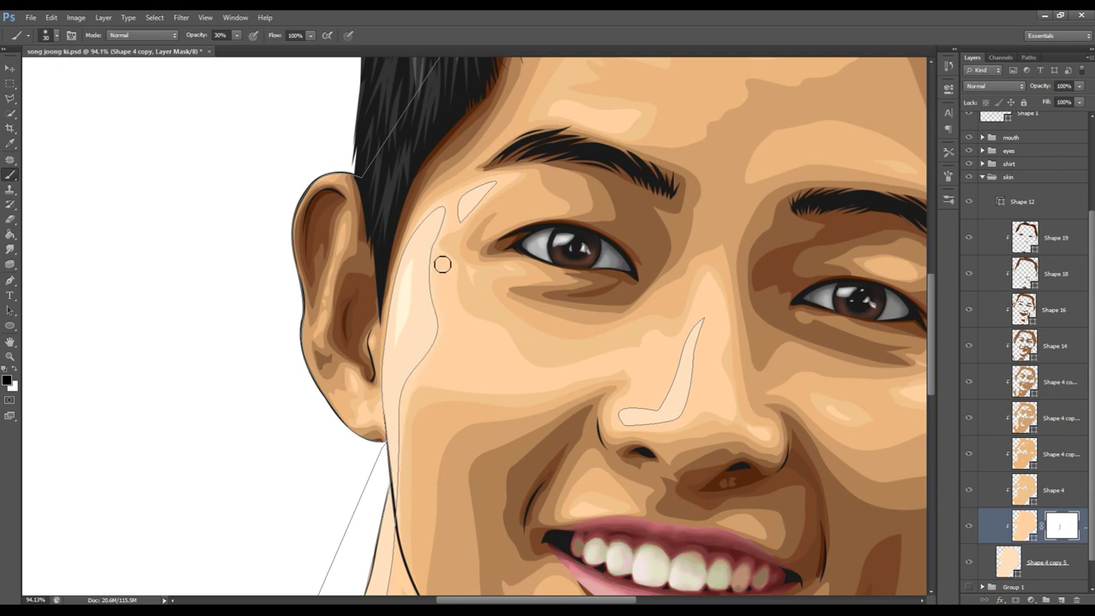
- Resize the brush and soften the neck edge of the skin shape on the mask
{"action": "key", "text": "bracketleft"}
{"action": "key", "text": "bracketleft"}
{"action": "key", "text": "bracketleft"}
{"action": "key", "text": "bracketright"}
{"action": "key", "text": "bracketright"}
{"action": "scroll", "coordinate": [497, 302], "scroll_direction": "down", "scroll_amount": 2}
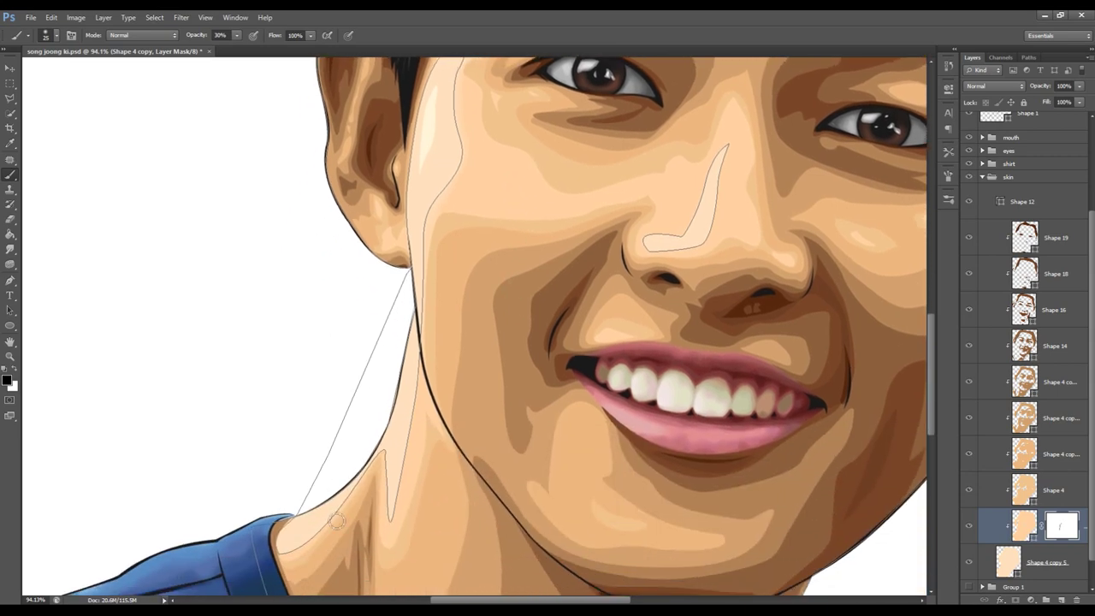
{"action": "scroll", "coordinate": [428, 428], "scroll_direction": "down", "scroll_amount": 3}
{"action": "left_click_drag", "start_coordinate": [411, 388], "coordinate": [416, 399]}
{"action": "left_click", "coordinate": [1054, 178]}
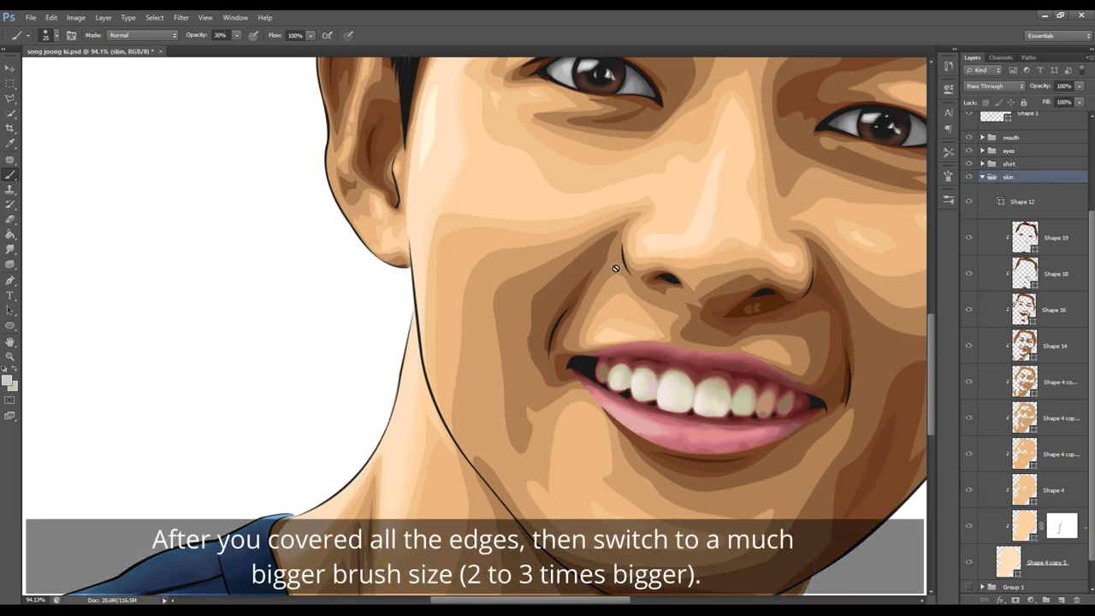
- Retarget the Shape 4 copy mask and blend the cheek highlight edge into the skin
{"action": "key", "text": "z"}
{"action": "left_click_drag", "start_coordinate": [600, 286], "coordinate": [565, 286]}
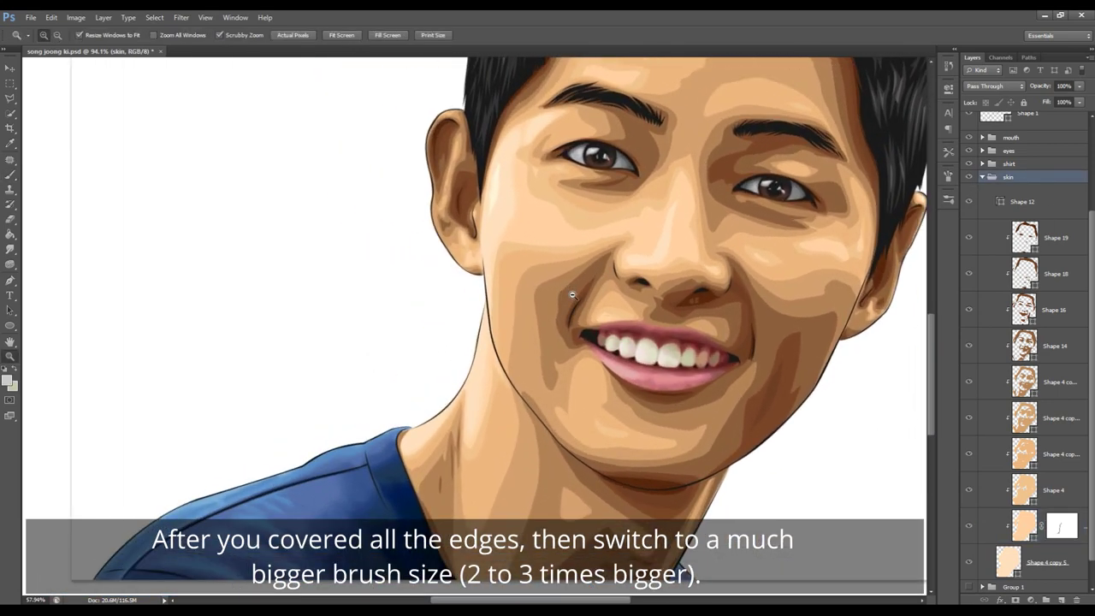
{"action": "key", "text": "b"}
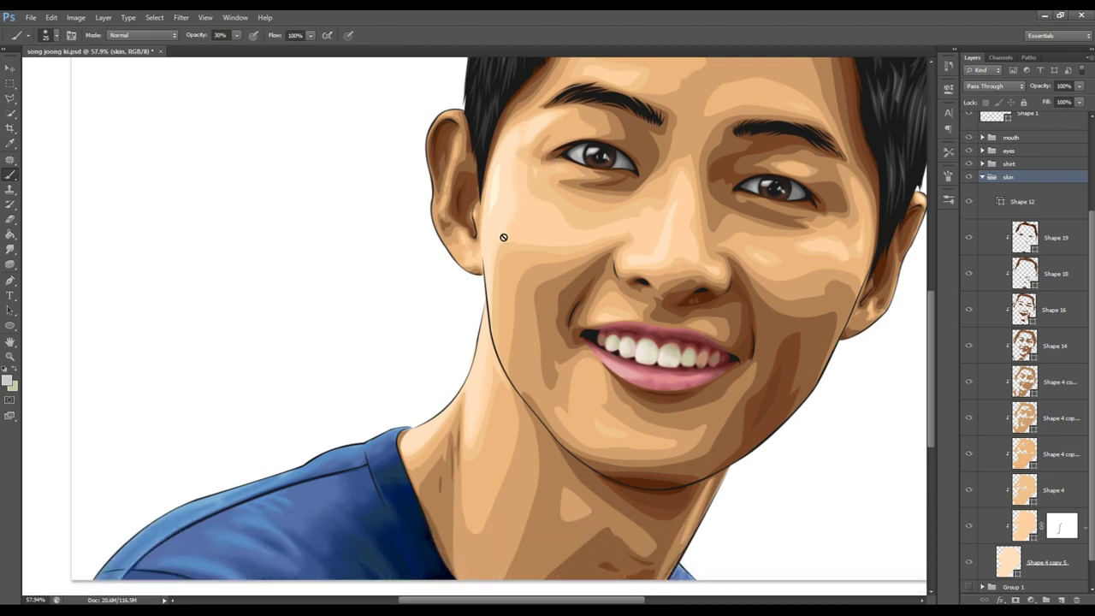
{"action": "double_click", "coordinate": [1060, 531]}
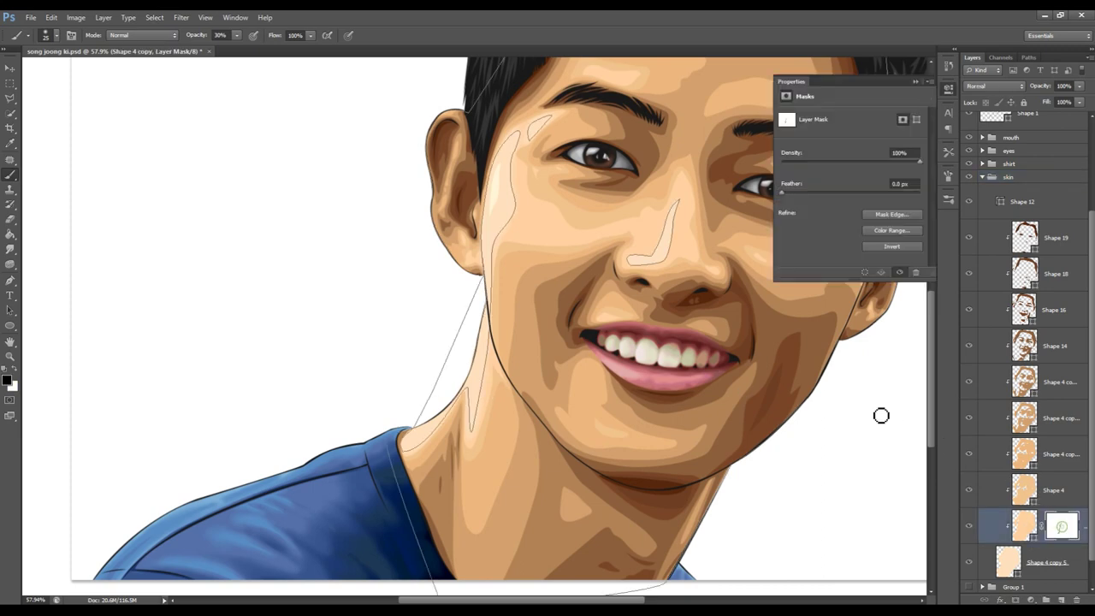
{"action": "left_click", "coordinate": [915, 82]}
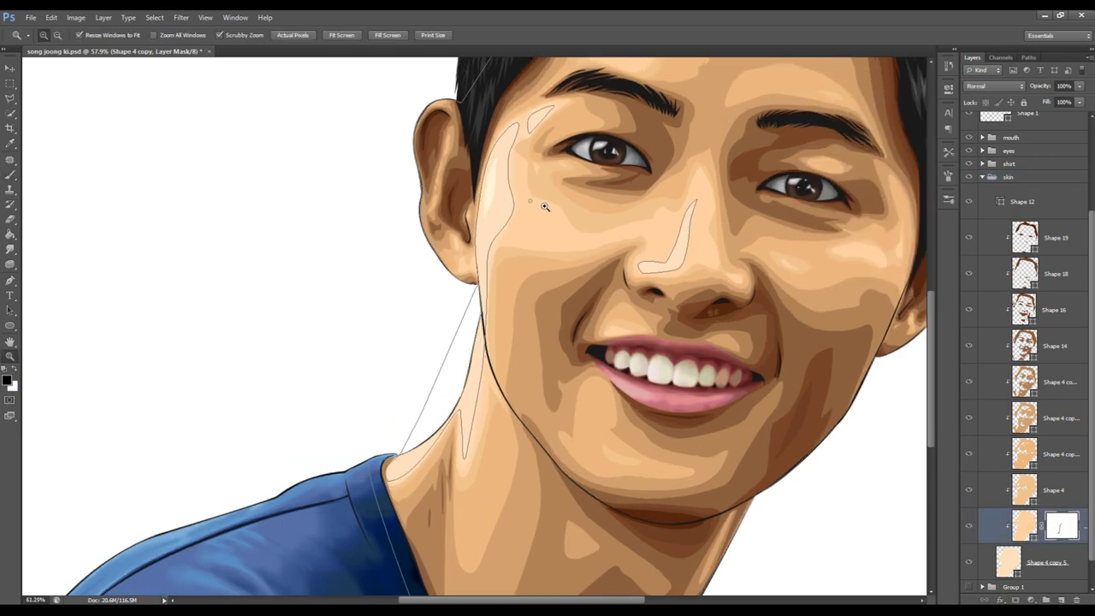
{"action": "left_click_drag", "start_coordinate": [542, 211], "coordinate": [567, 209]}
{"action": "key", "text": "b"}
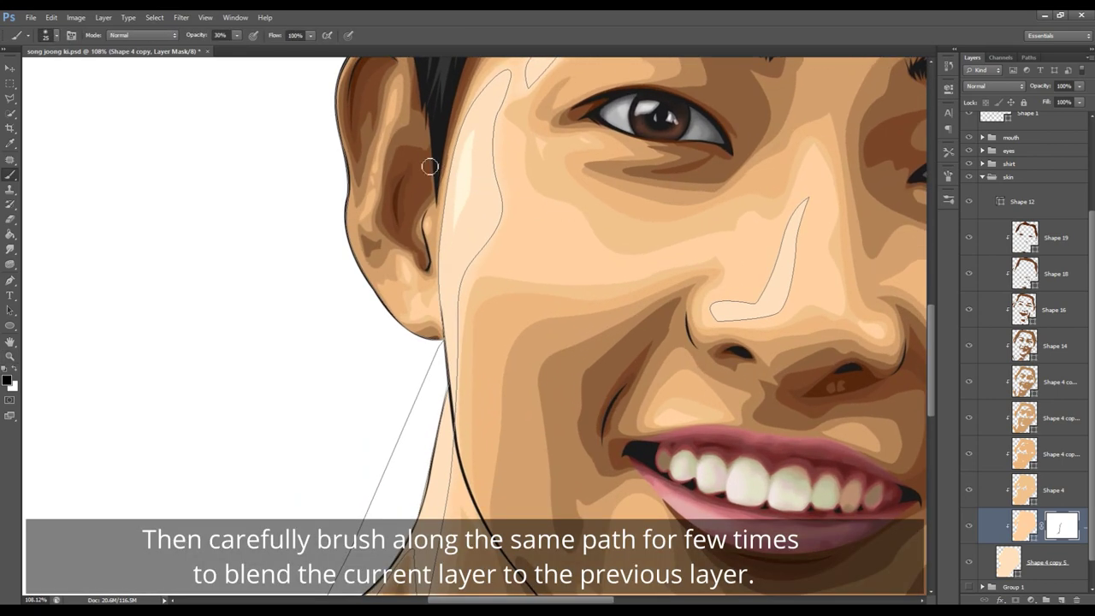
{"action": "left_click_drag", "start_coordinate": [461, 164], "coordinate": [484, 153]}
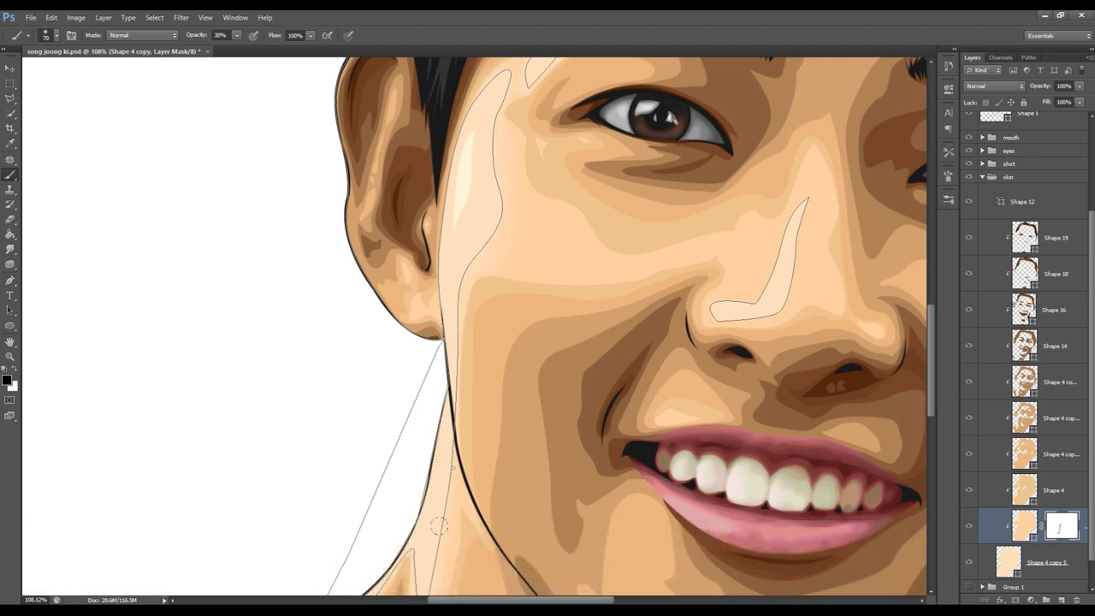
{"action": "scroll", "coordinate": [430, 363], "scroll_direction": "down", "scroll_amount": 3}
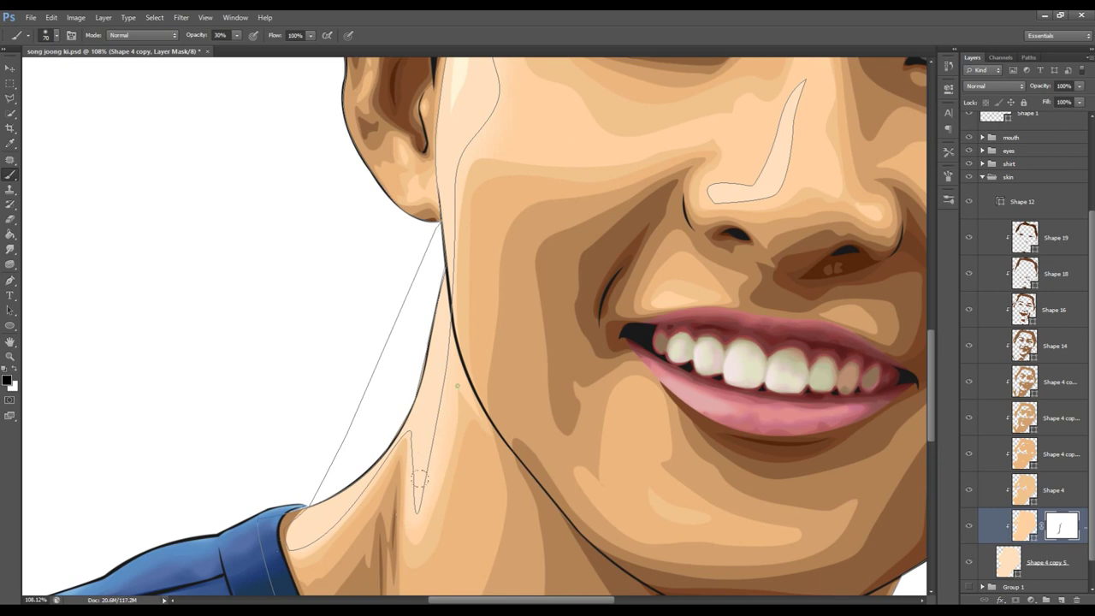
- Zoom on the eye and nose, then taper the top of the pale nose highlight with a smaller brush
{"action": "left_click_drag", "start_coordinate": [504, 198], "coordinate": [480, 406]}
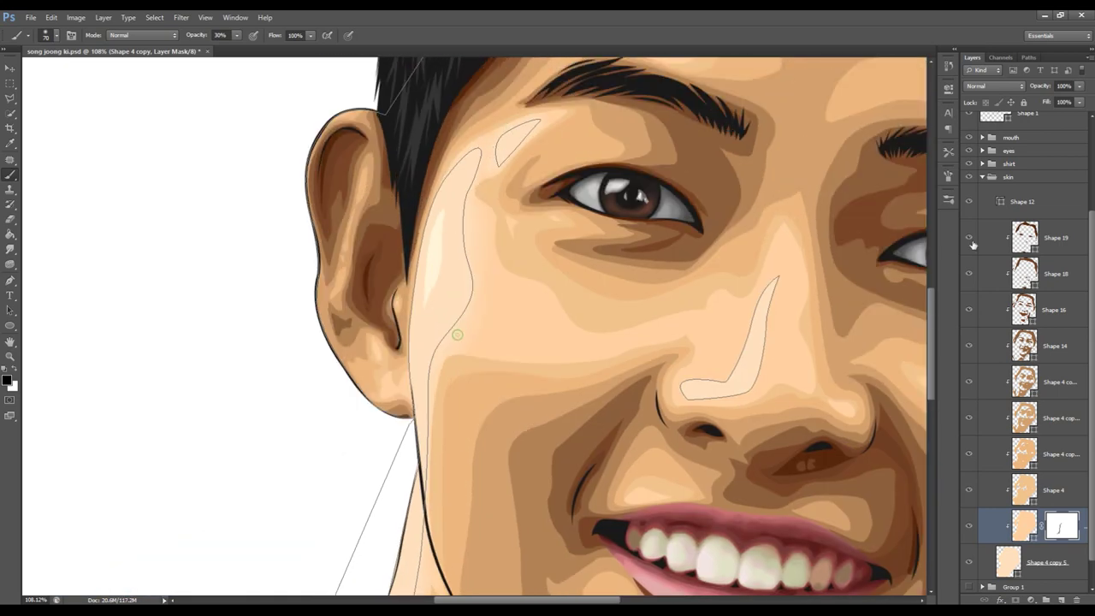
{"action": "left_click", "coordinate": [457, 334], "text": "ctrl"}
{"action": "key", "text": "ctrl+0"}
{"action": "key", "text": "z"}
{"action": "left_click_drag", "start_coordinate": [434, 360], "coordinate": [501, 367]}
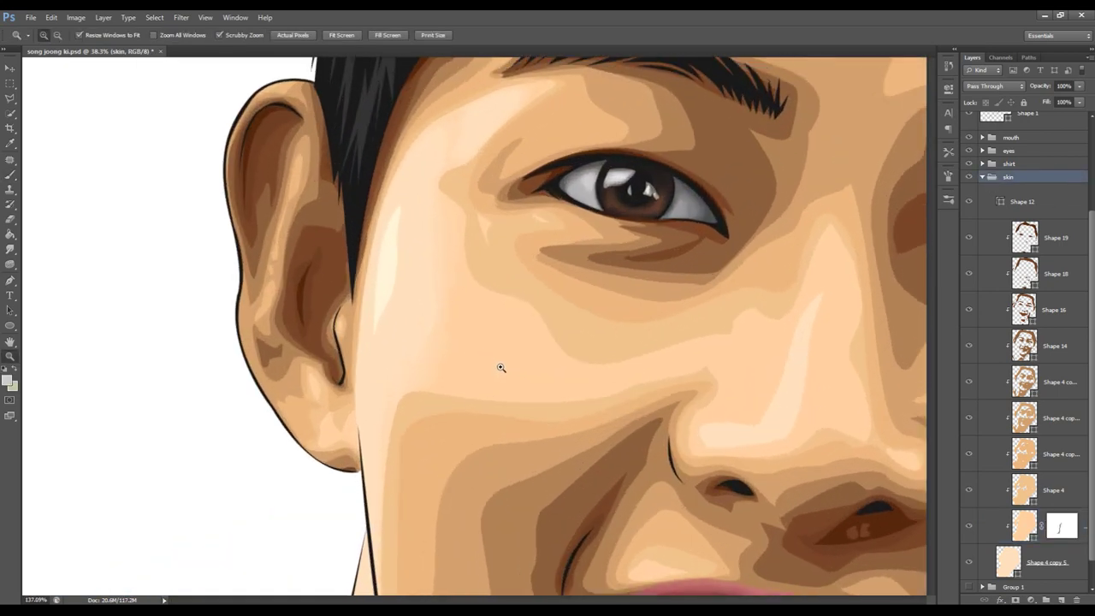
{"action": "double_click", "coordinate": [1059, 525]}
{"action": "left_click", "coordinate": [948, 87]}
{"action": "key", "text": "b"}
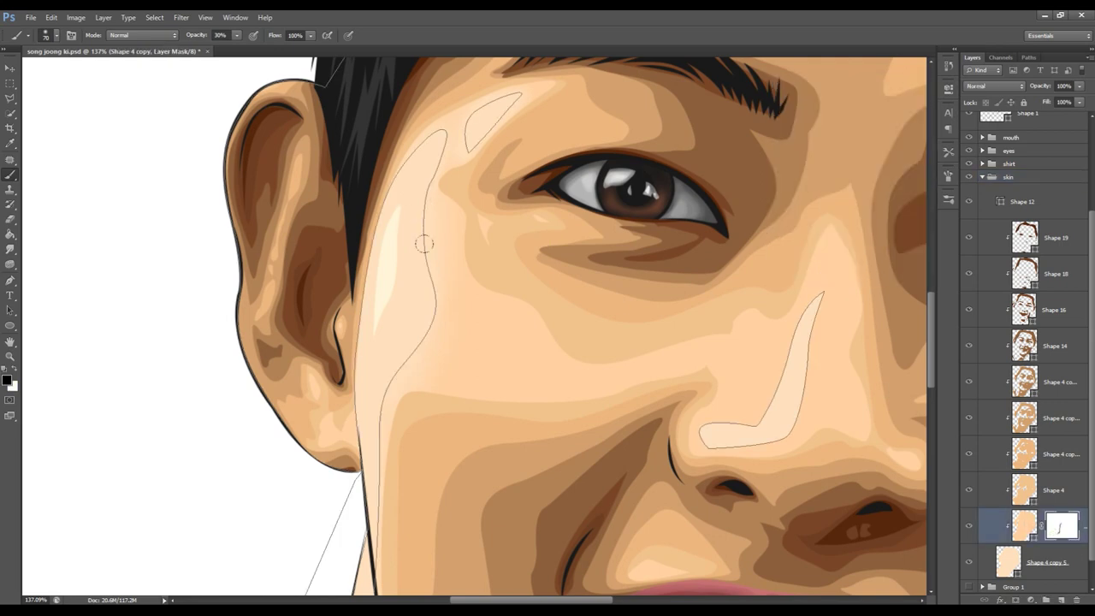
{"action": "scroll", "coordinate": [408, 318], "scroll_direction": "right", "scroll_amount": 5}
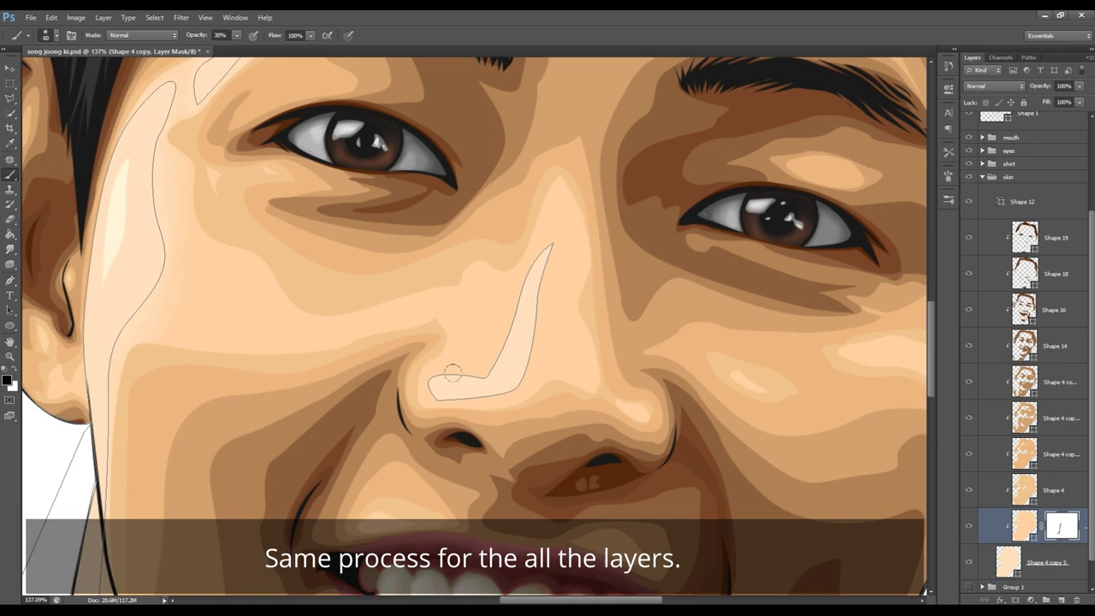
{"action": "key", "text": "bracketleft"}
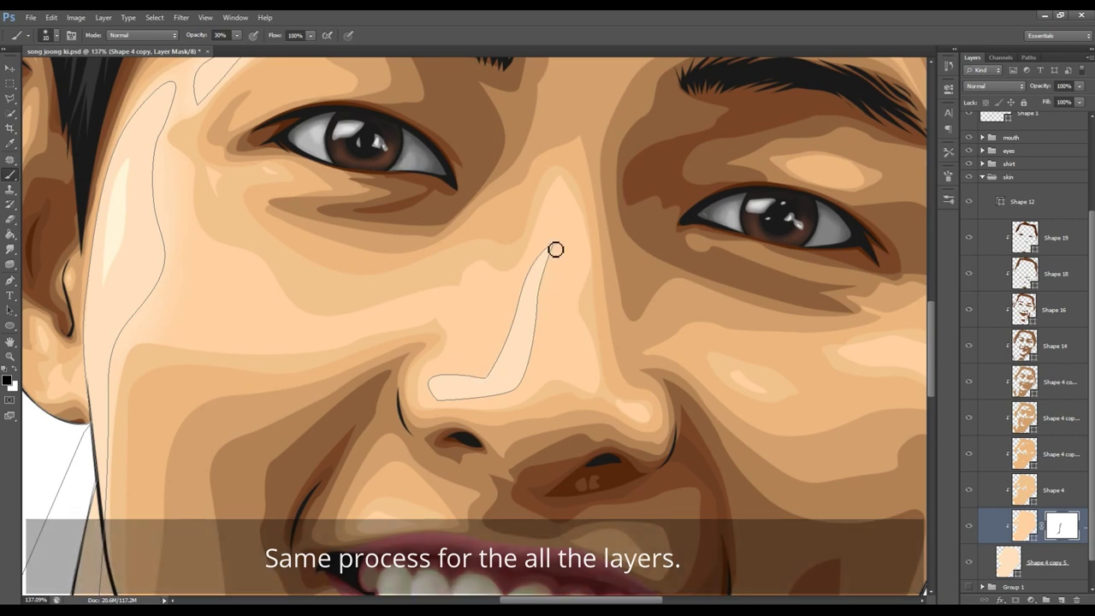
{"action": "left_click_drag", "start_coordinate": [552, 250], "coordinate": [547, 257]}
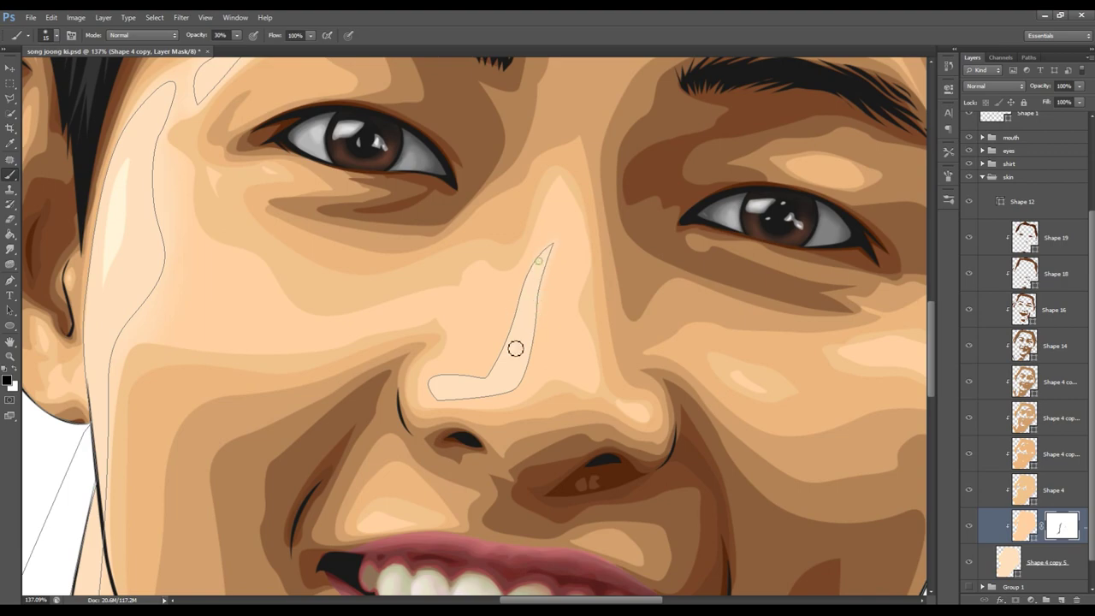
{"action": "key", "text": "z"}
{"action": "mouse_move", "coordinate": [591, 410]}
{"action": "left_mouse_down"}
{"action": "mouse_move", "coordinate": [547, 390]}
{"action": "mouse_move", "coordinate": [633, 469]}
{"action": "left_mouse_up"}
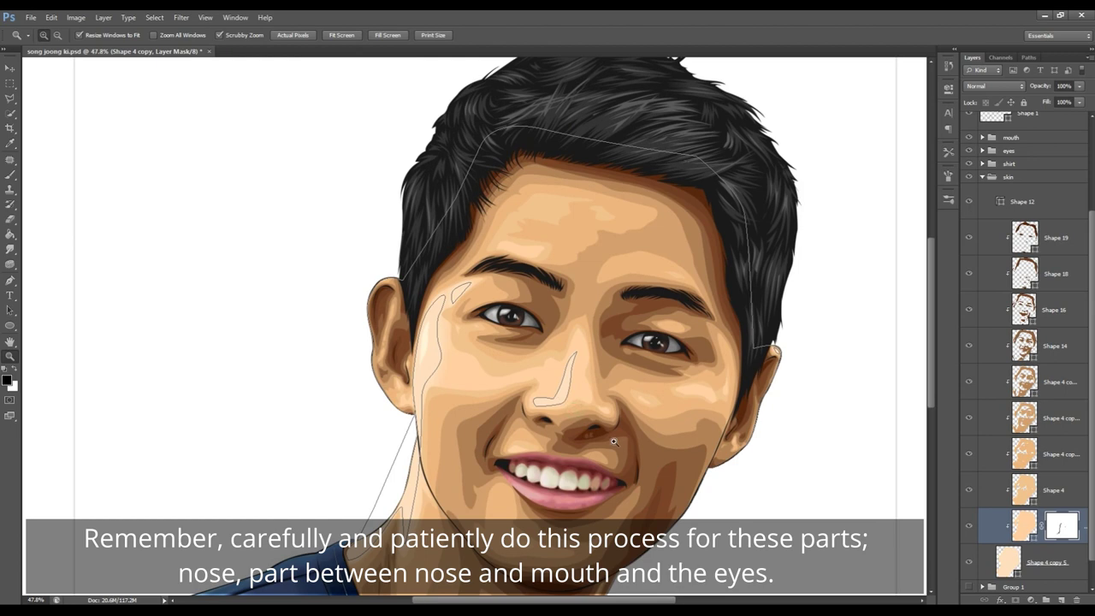
- Brush the nose highlight's lower end at 20% opacity, then fit the whole portrait on screen
{"action": "key", "text": "b"}
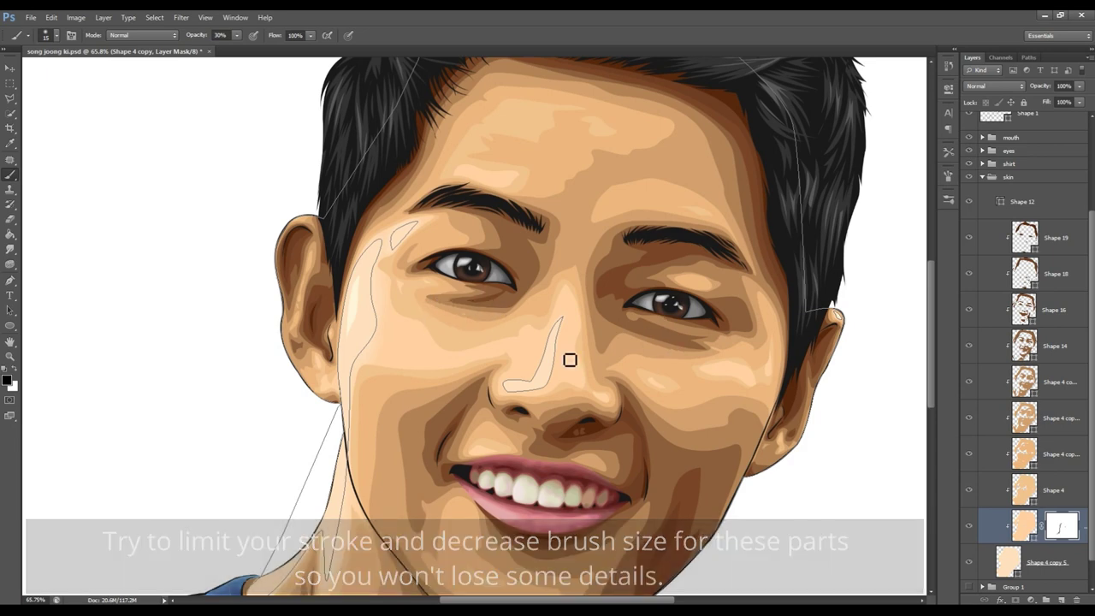
{"action": "key", "text": "z"}
{"action": "mouse_move", "coordinate": [564, 411]}
{"action": "left_mouse_down"}
{"action": "mouse_move", "coordinate": [599, 397]}
{"action": "mouse_move", "coordinate": [667, 397]}
{"action": "left_mouse_up"}
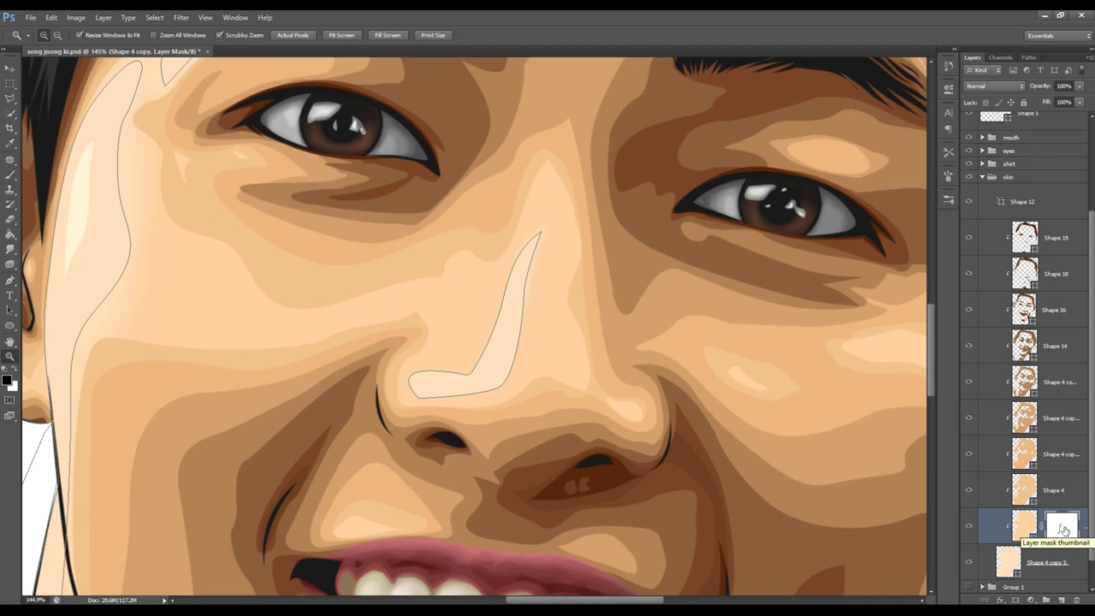
{"action": "key", "text": "b"}
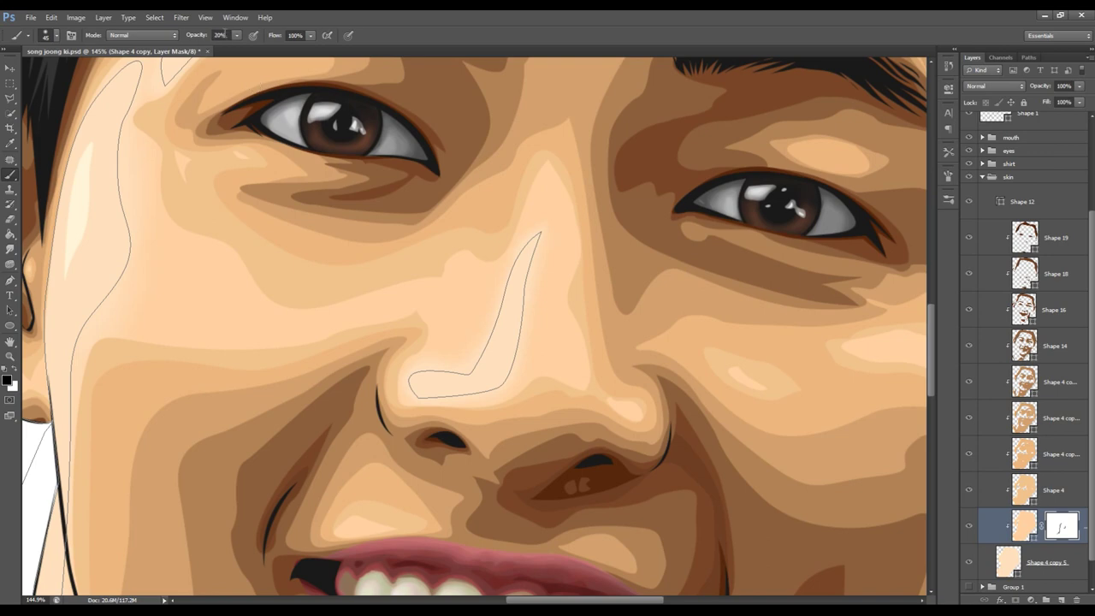
{"action": "left_click", "coordinate": [1034, 174]}
{"action": "key", "text": "ctrl+0"}
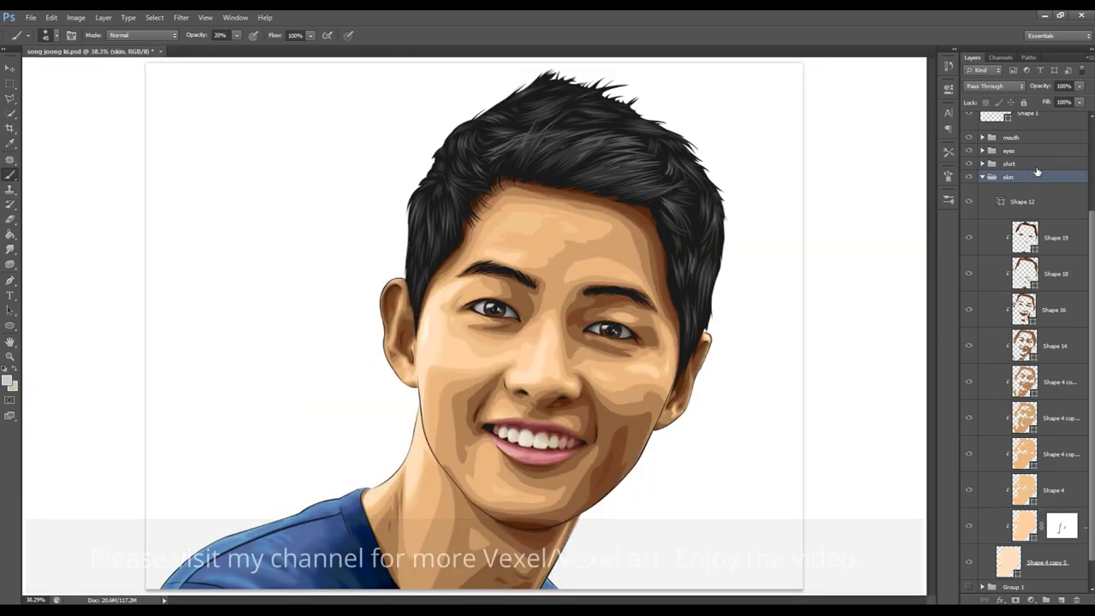
- Target Shape 4's layer mask and survey the cheek, nose and forehead highlight edges
{"action": "left_click", "coordinate": [1062, 489]}
{"action": "scroll", "coordinate": [632, 352], "scroll_direction": "up", "scroll_amount": 5}
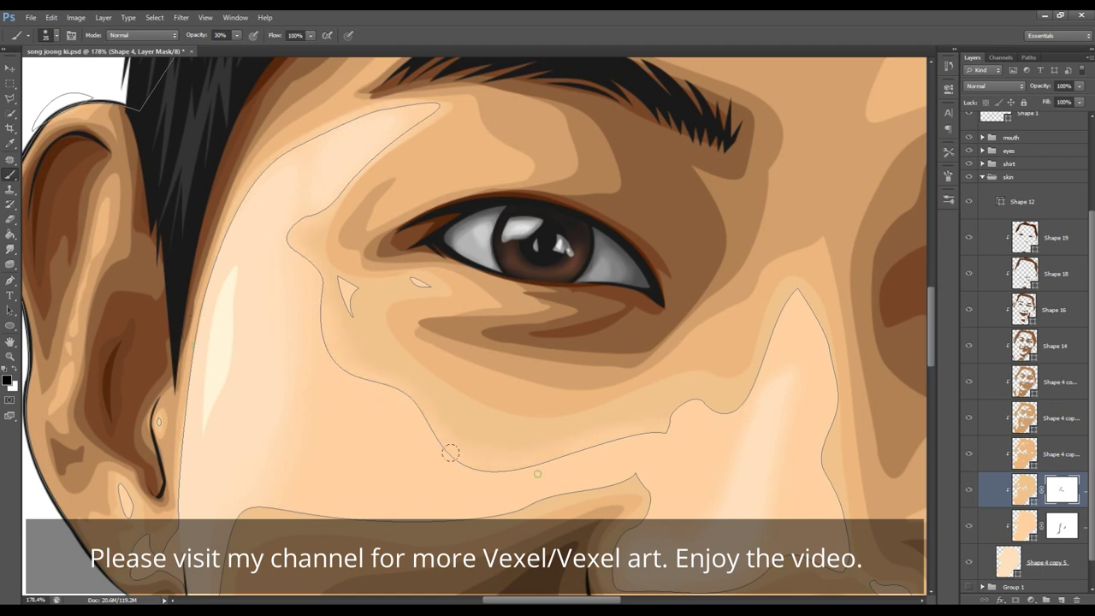
{"action": "left_click_drag", "start_coordinate": [126, 499], "coordinate": [152, 371]}
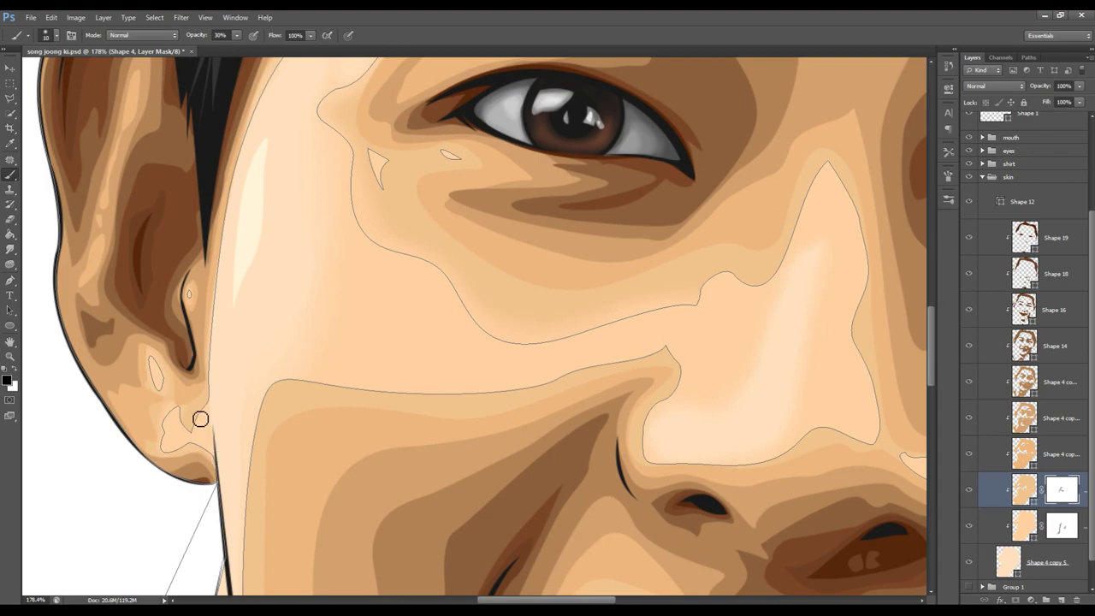
{"action": "scroll", "coordinate": [215, 305], "scroll_direction": "up", "scroll_amount": 3}
{"action": "left_click_drag", "start_coordinate": [563, 131], "coordinate": [517, 213]}
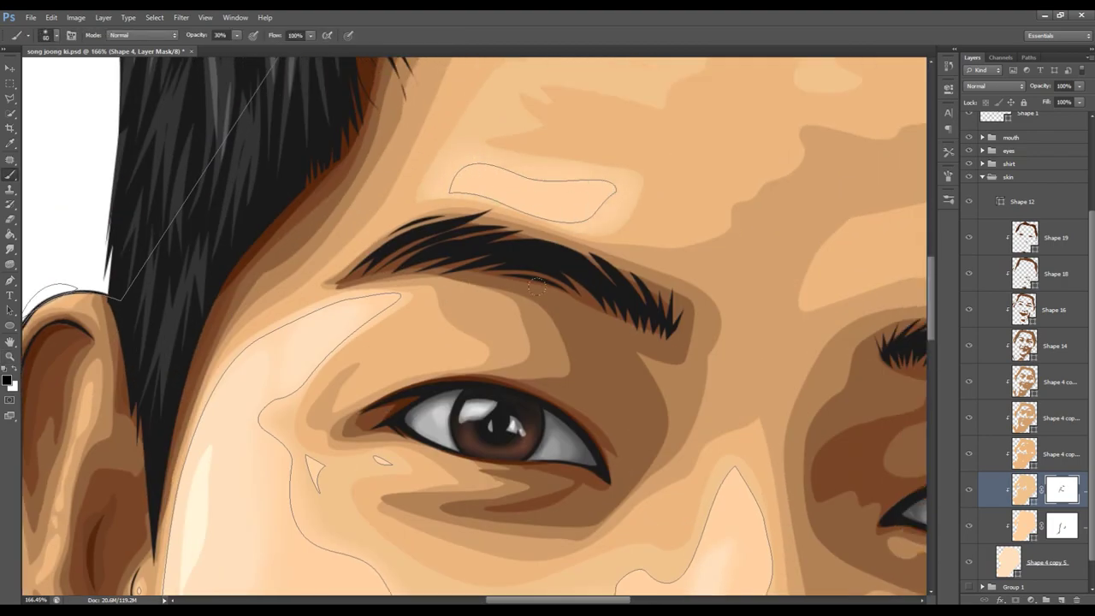
{"action": "scroll", "coordinate": [502, 190], "scroll_direction": "down", "scroll_amount": 3}
{"action": "scroll", "coordinate": [631, 220], "scroll_direction": "up", "scroll_amount": 6}
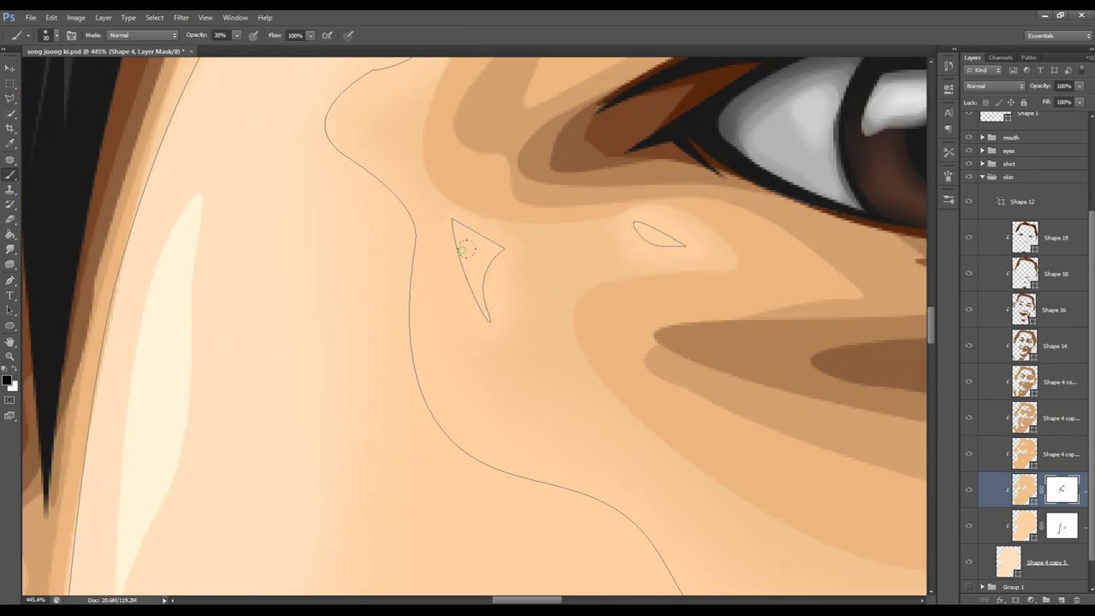
{"action": "left_click", "coordinate": [1009, 176]}
{"action": "key", "text": "ctrl+0"}
{"action": "scroll", "coordinate": [574, 379], "scroll_direction": "up", "scroll_amount": 3}
{"action": "scroll", "coordinate": [574, 379], "scroll_direction": "up", "scroll_amount": 2}
- Paint black at 30% on Shape 4's mask to soften the neck highlight's right edge
{"action": "left_click", "coordinate": [548, 334], "text": "ctrl"}
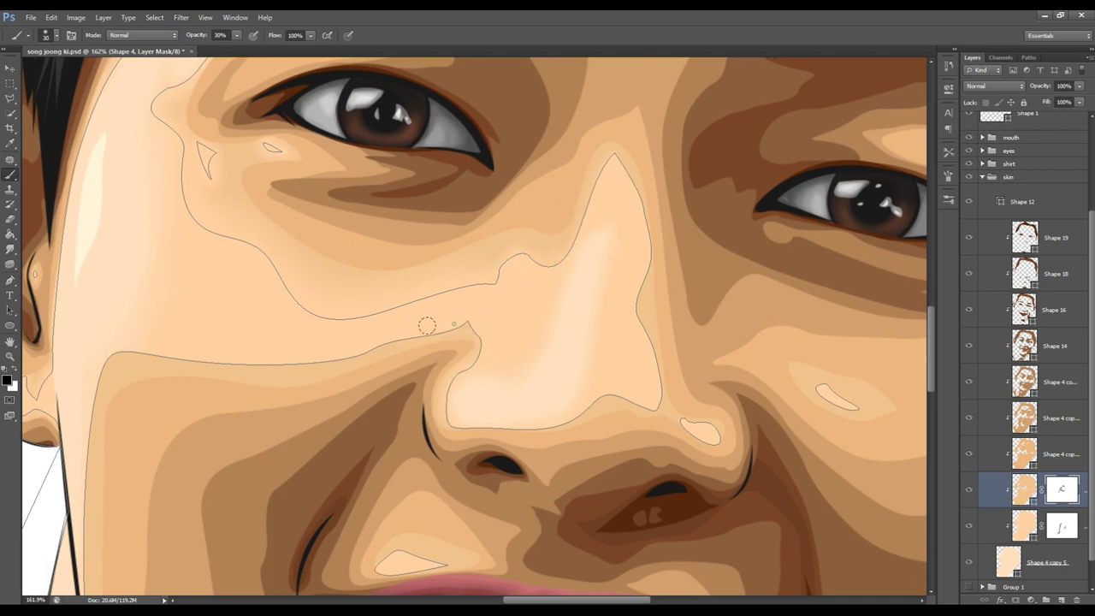
{"action": "key", "text": "bracketleft"}
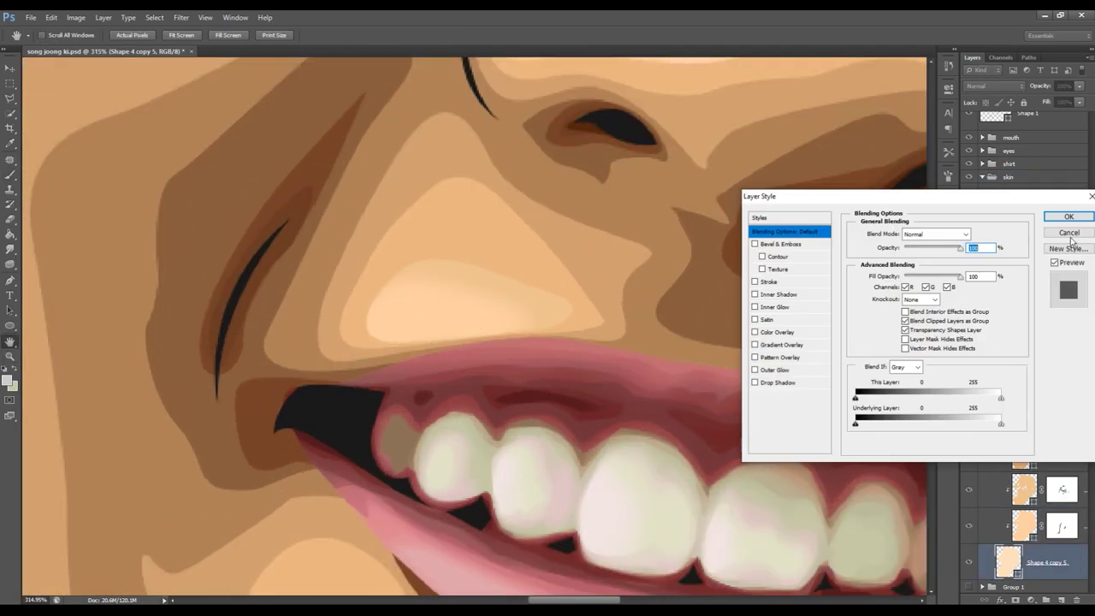
{"action": "key", "text": "b"}
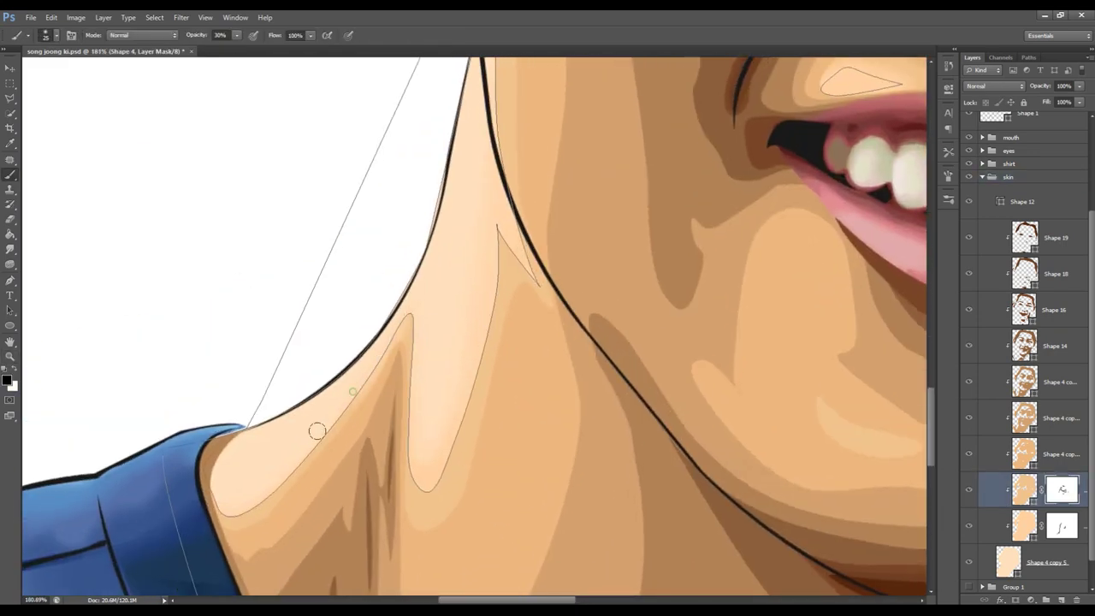
{"action": "left_click_drag", "start_coordinate": [491, 267], "coordinate": [419, 485]}
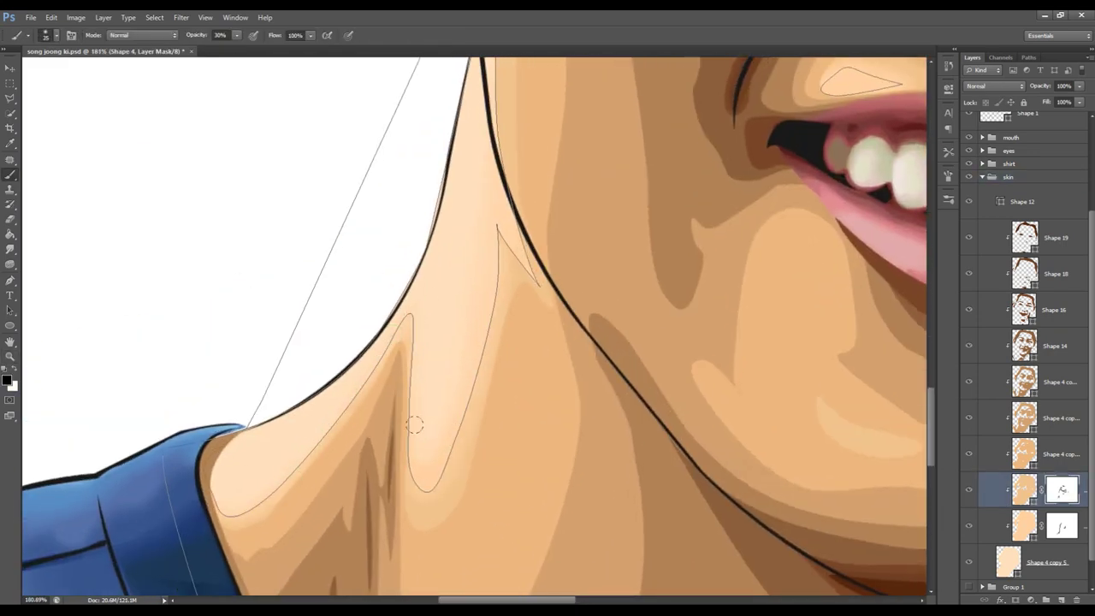
{"action": "scroll", "coordinate": [488, 282], "scroll_direction": "up", "scroll_amount": 5}
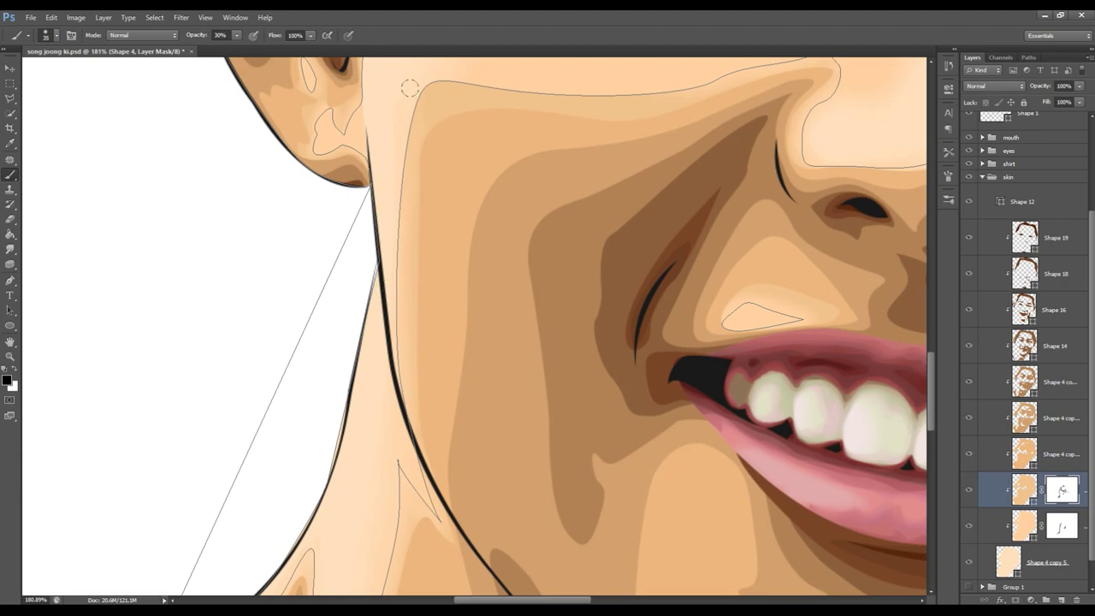
{"action": "scroll", "coordinate": [428, 335], "scroll_direction": "up", "scroll_amount": 5}
{"action": "scroll", "coordinate": [517, 209], "scroll_direction": "down", "scroll_amount": 3}
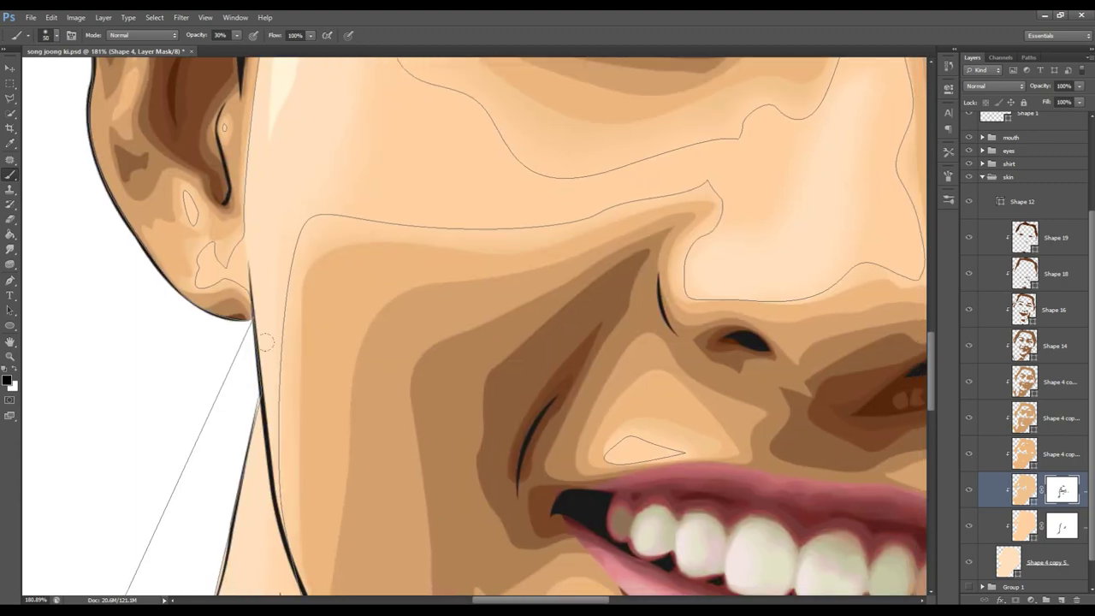
{"action": "key", "text": "ctrl+0"}
- Zoom on the eye and ear area, then switch to the Shape 4 copy 2 mask with a smaller brush
{"action": "key", "text": "z"}
{"action": "left_click", "coordinate": [772, 402]}
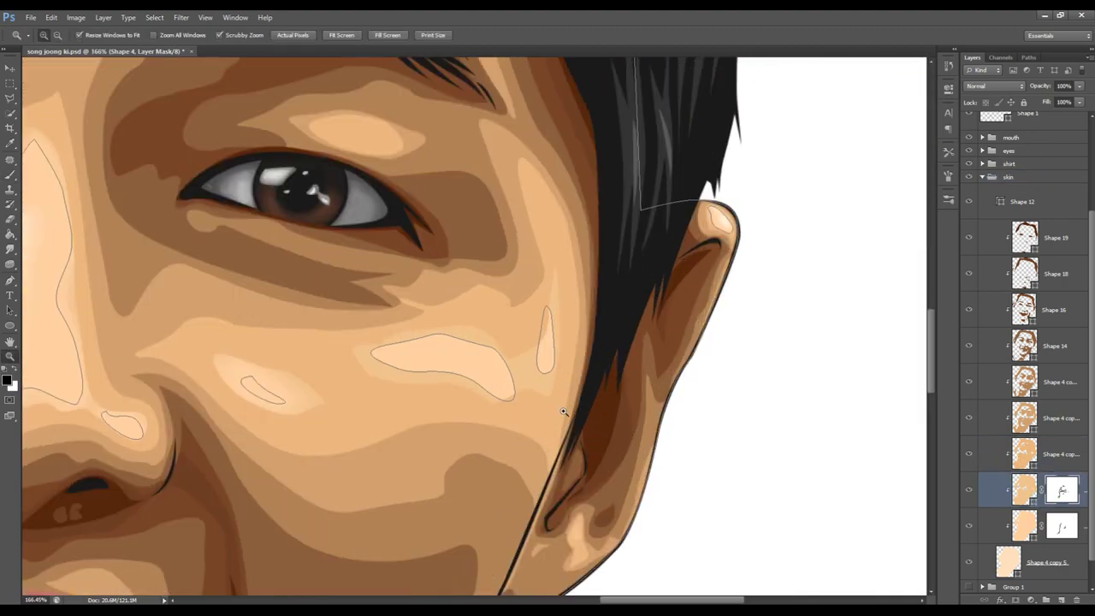
{"action": "scroll", "coordinate": [496, 427], "scroll_direction": "up", "scroll_amount": 2}
{"action": "key", "text": "b"}
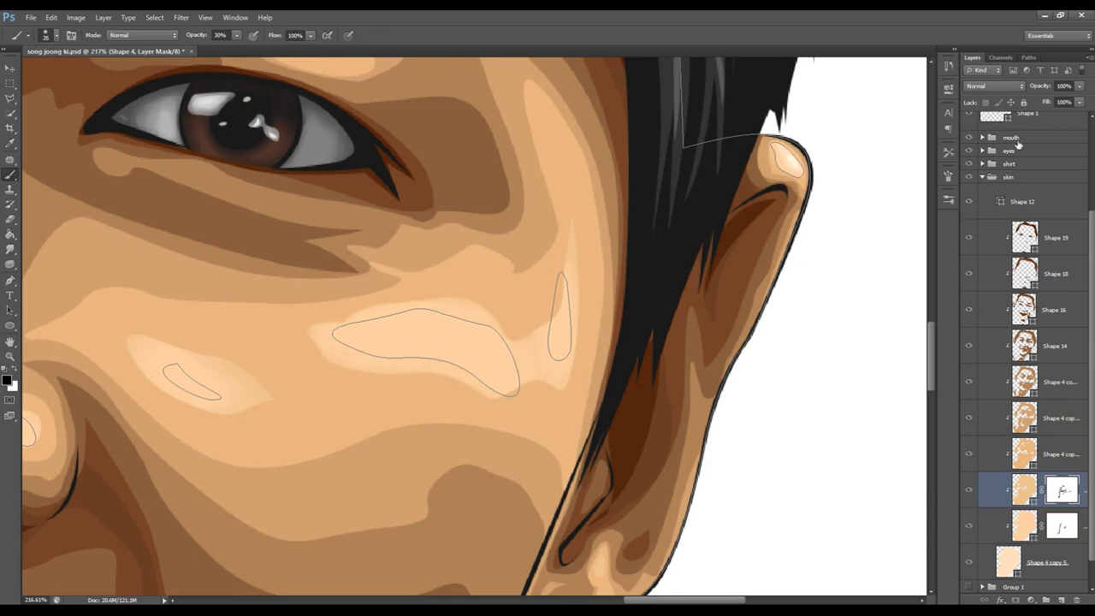
{"action": "key", "text": "ctrl+0"}
{"action": "key", "text": "alt+bracketright"}
{"action": "scroll", "coordinate": [421, 325], "scroll_direction": "up", "scroll_amount": 2}
{"action": "scroll", "coordinate": [421, 325], "scroll_direction": "up", "scroll_amount": 2}
{"action": "scroll", "coordinate": [421, 325], "scroll_direction": "up", "scroll_amount": 1}
{"action": "key", "text": "bracketleft"}
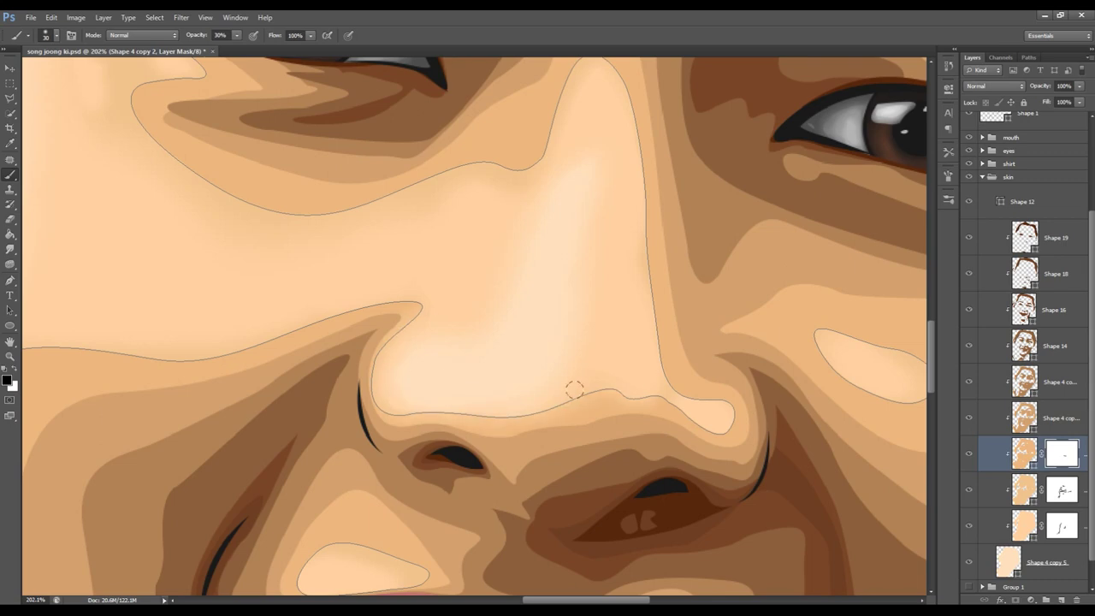
- Enlarge the brush and soften the highlight edge at the eye corner
{"action": "scroll", "coordinate": [697, 397], "scroll_direction": "up", "scroll_amount": 3}
{"action": "scroll", "coordinate": [697, 398], "scroll_direction": "right", "scroll_amount": 2}
{"action": "key", "text": "bracketright"}
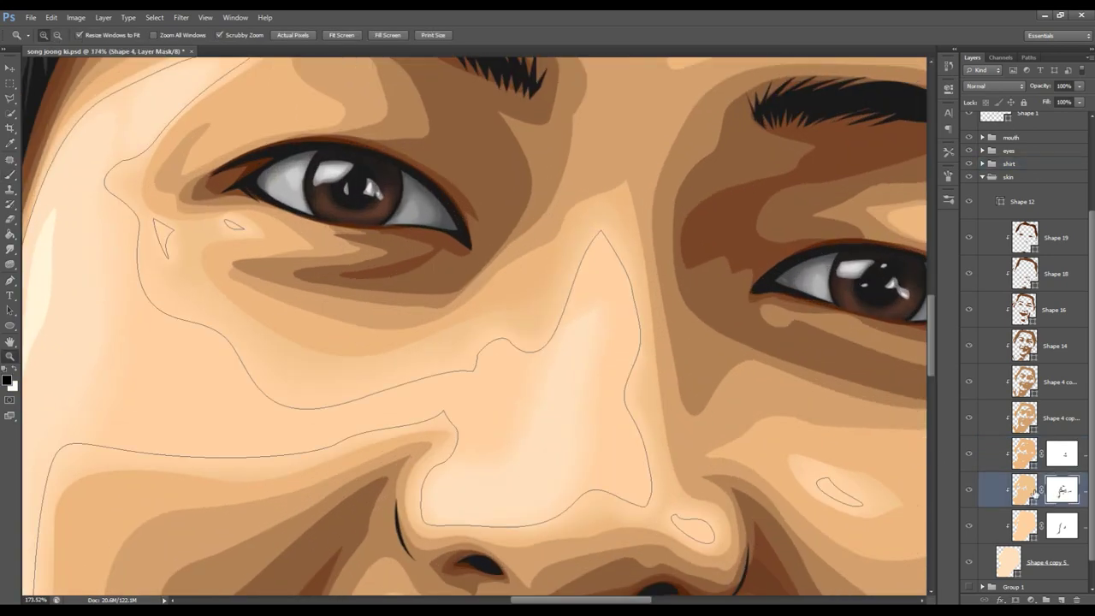
{"action": "key", "text": "bracketright"}
{"action": "key", "text": "bracketright"}
{"action": "key", "text": "bracketright"}
{"action": "left_click_drag", "start_coordinate": [161, 142], "coordinate": [152, 176]}
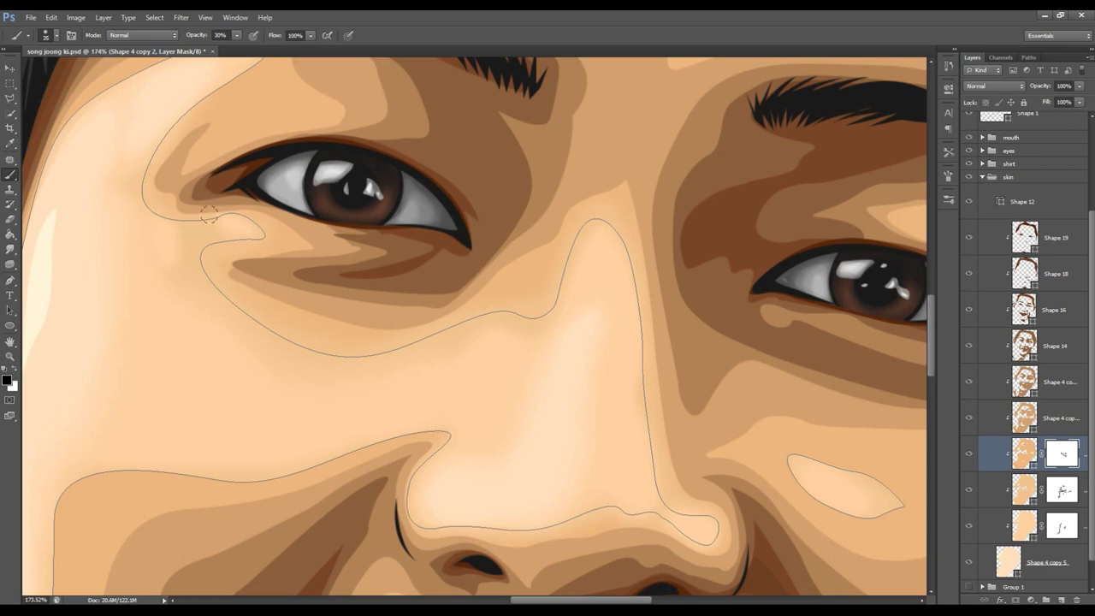
- Blend the lower edge of the pale forehead patch with a smaller brush
{"action": "scroll", "coordinate": [257, 257], "scroll_direction": "up", "scroll_amount": 5}
{"action": "scroll", "coordinate": [290, 214], "scroll_direction": "left", "scroll_amount": 3}
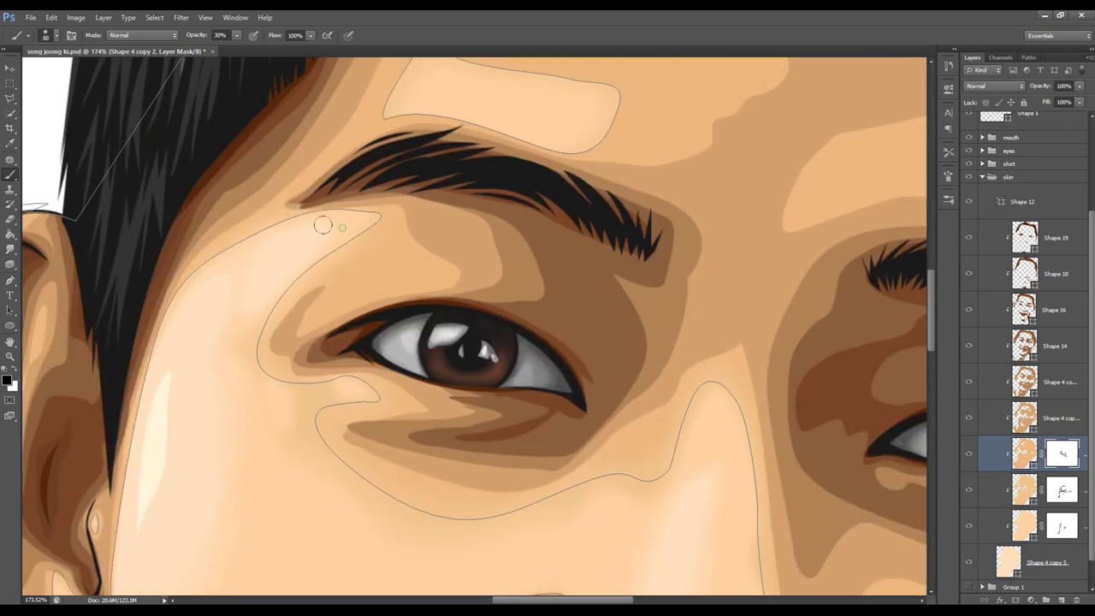
{"action": "scroll", "coordinate": [448, 428], "scroll_direction": "up", "scroll_amount": 5}
{"action": "scroll", "coordinate": [368, 262], "scroll_direction": "right", "scroll_amount": 2}
{"action": "key", "text": "bracketleft"}
{"action": "key", "text": "bracketleft"}
{"action": "key", "text": "bracketleft"}
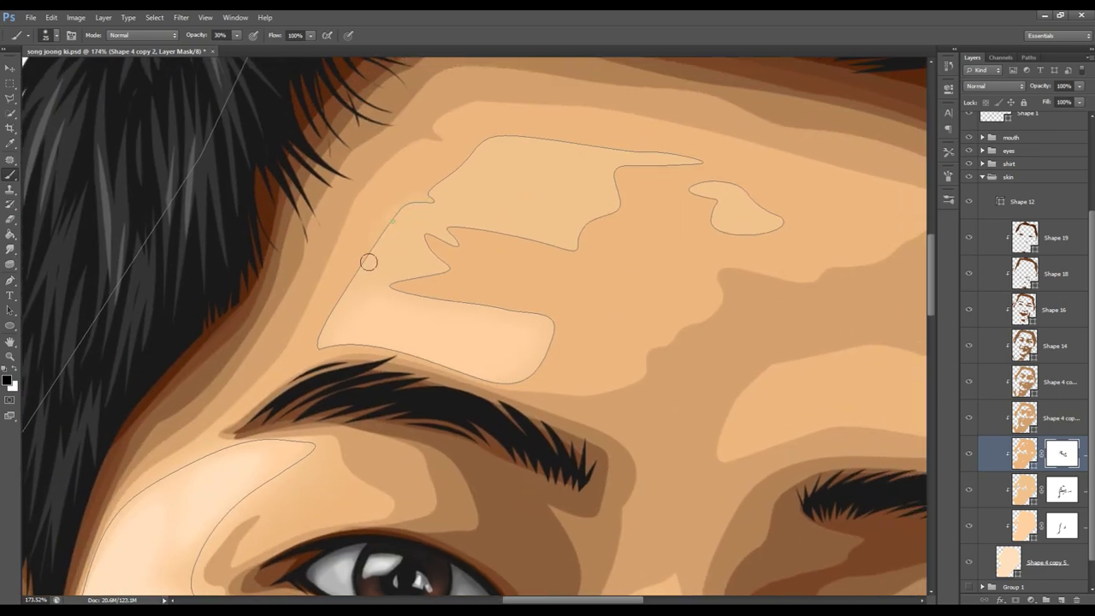
{"action": "left_click_drag", "start_coordinate": [335, 350], "coordinate": [544, 355]}
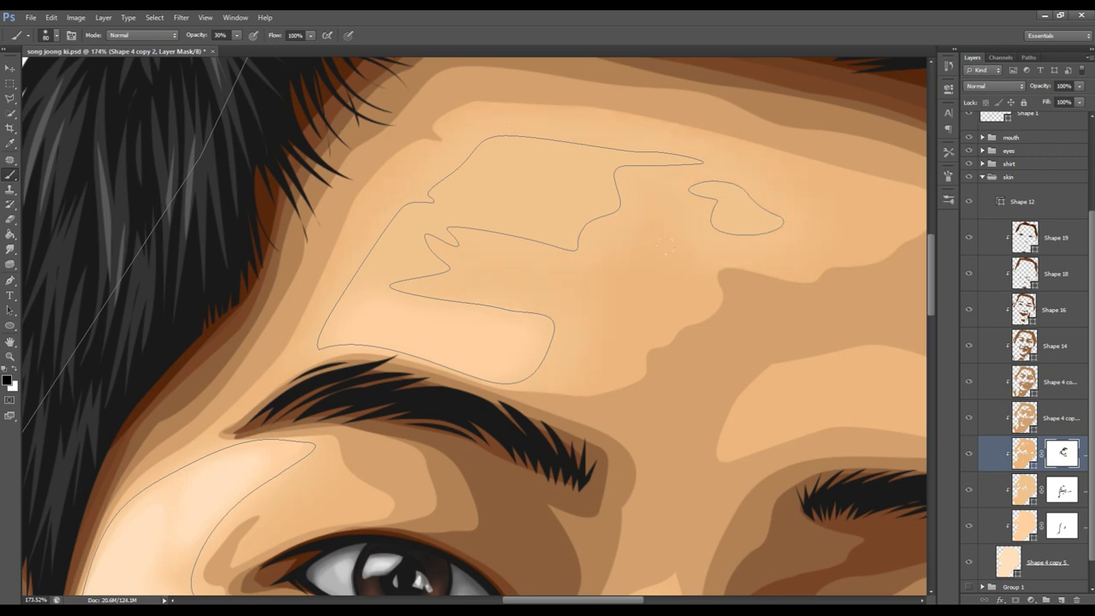
- Step between layer masks and zoom around the eyes, brows and forehead to check the blending
{"action": "key", "text": "ctrl+0"}
{"action": "key", "text": "alt+bracketleft"}
{"action": "left_click_drag", "start_coordinate": [591, 266], "coordinate": [667, 266]}
{"action": "key", "text": "alt+bracketright"}
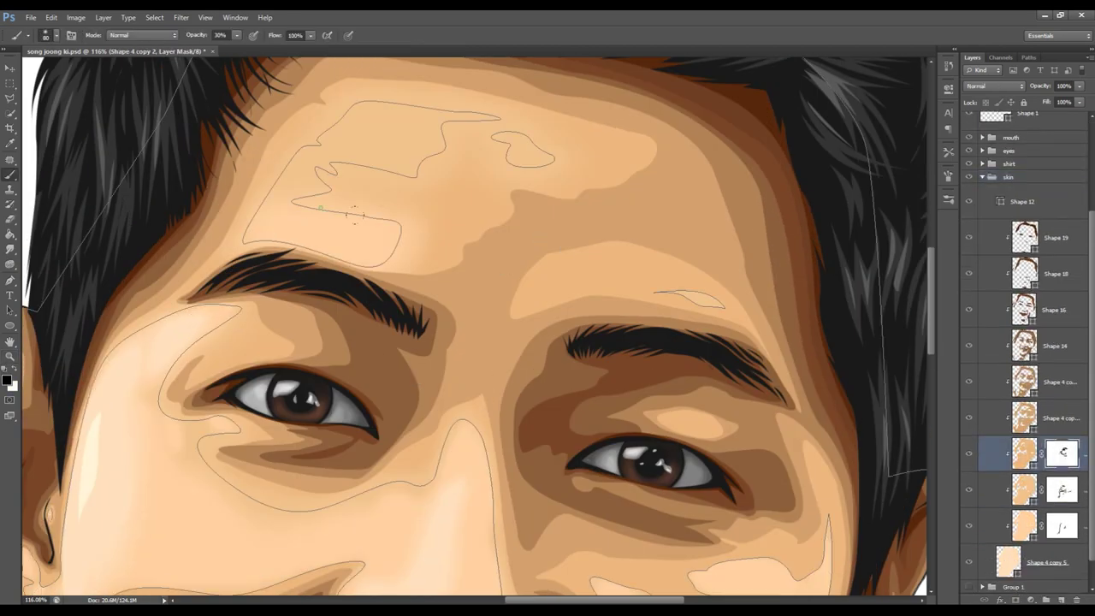
{"action": "left_click_drag", "start_coordinate": [409, 242], "coordinate": [579, 288]}
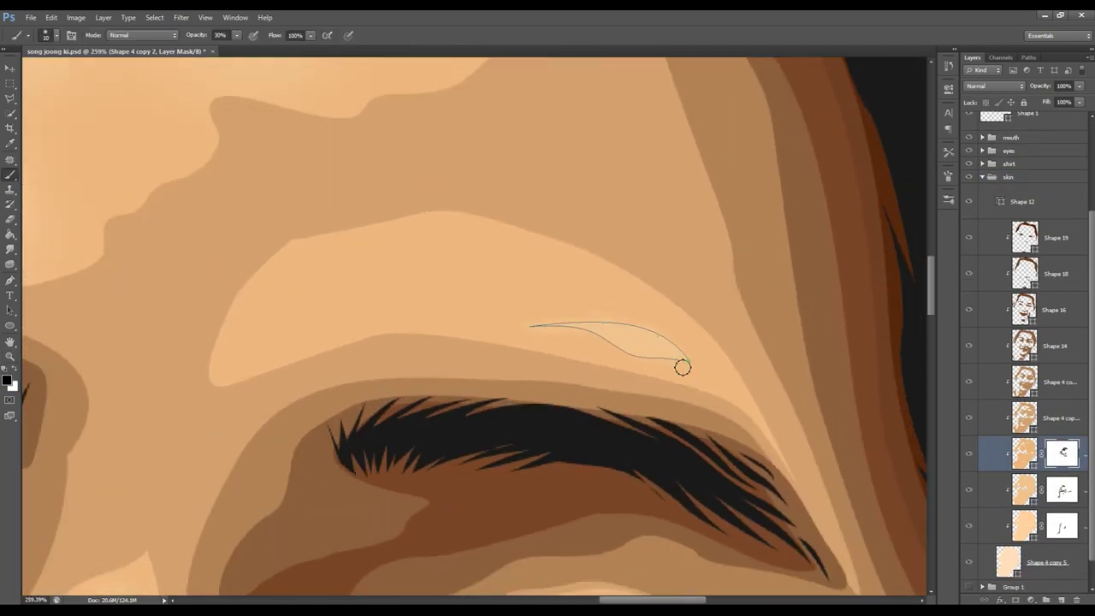
{"action": "key", "text": "ctrl+0"}
{"action": "left_click_drag", "start_coordinate": [479, 248], "coordinate": [570, 240]}
{"action": "left_click", "coordinate": [1035, 172]}
{"action": "key", "text": "ctrl+0"}
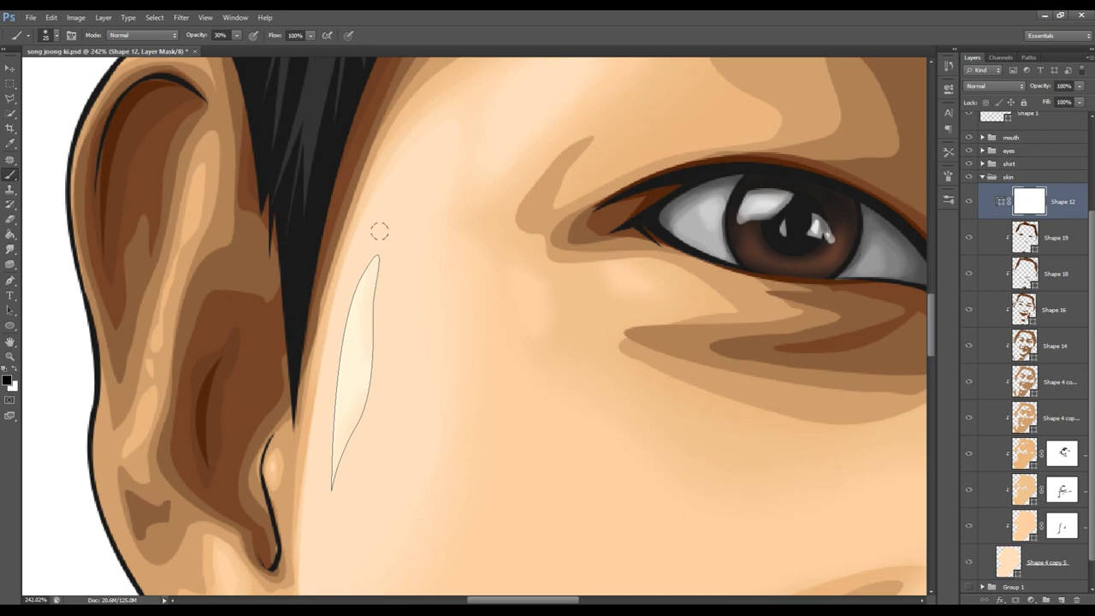
{"action": "left_click", "coordinate": [1021, 162]}
{"action": "key", "text": "ctrl+0"}
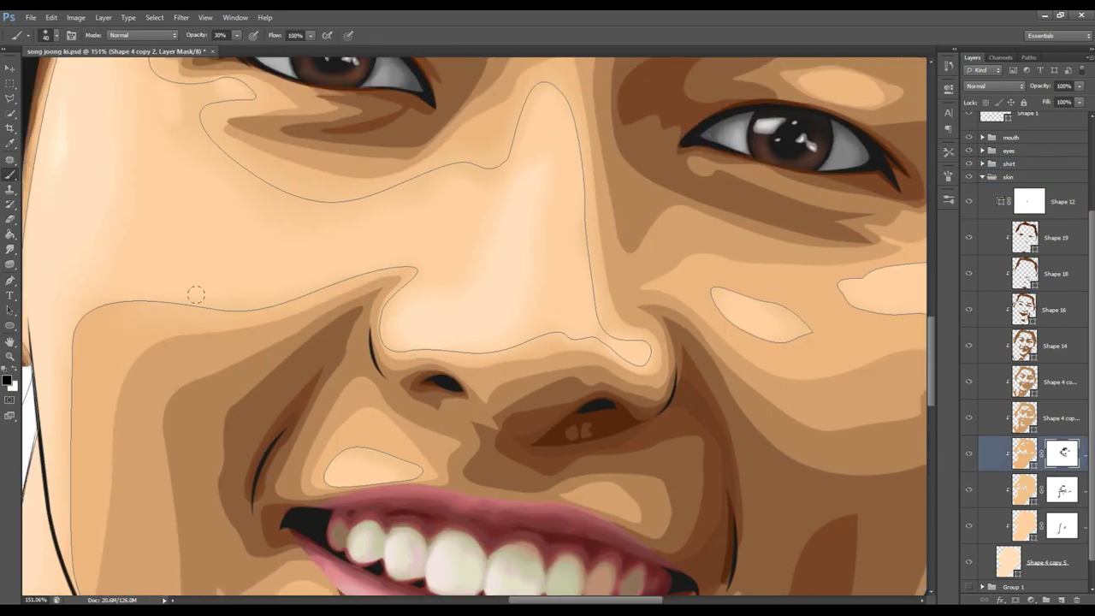
{"action": "left_click_drag", "start_coordinate": [239, 317], "coordinate": [325, 215]}
- Return to painting on the layer mask and review the full portrait with the shirt group selected
{"action": "key", "text": "ctrl+2"}
{"action": "key", "text": "ctrl+backslash"}
{"action": "scroll", "coordinate": [240, 347], "scroll_direction": "down", "scroll_amount": 5}
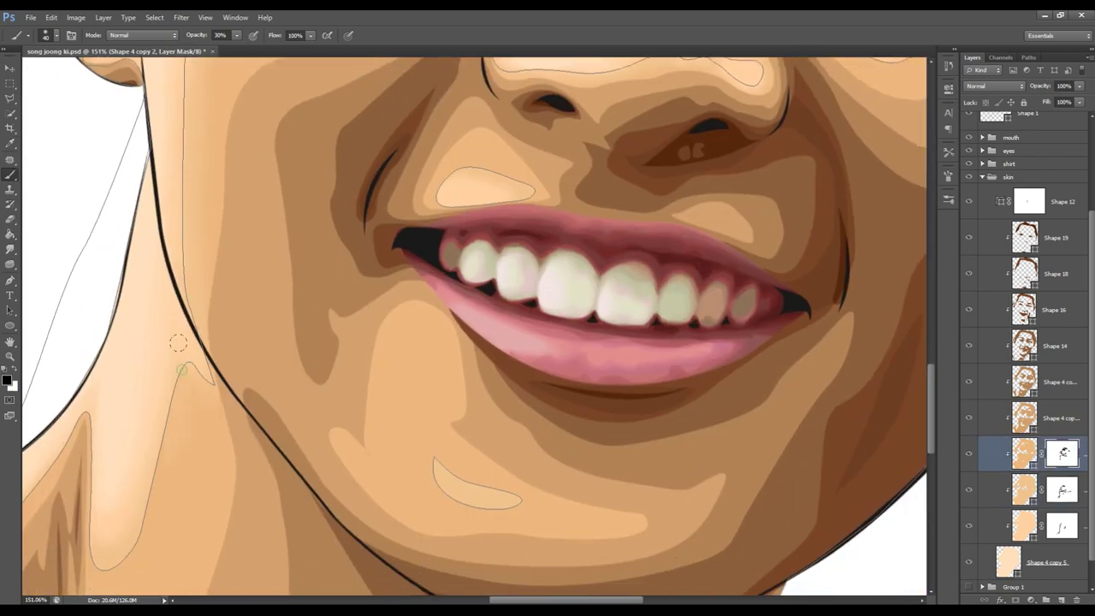
{"action": "scroll", "coordinate": [172, 359], "scroll_direction": "down", "scroll_amount": 3}
{"action": "scroll", "coordinate": [158, 385], "scroll_direction": "down", "scroll_amount": 1}
{"action": "scroll", "coordinate": [158, 385], "scroll_direction": "left", "scroll_amount": 2}
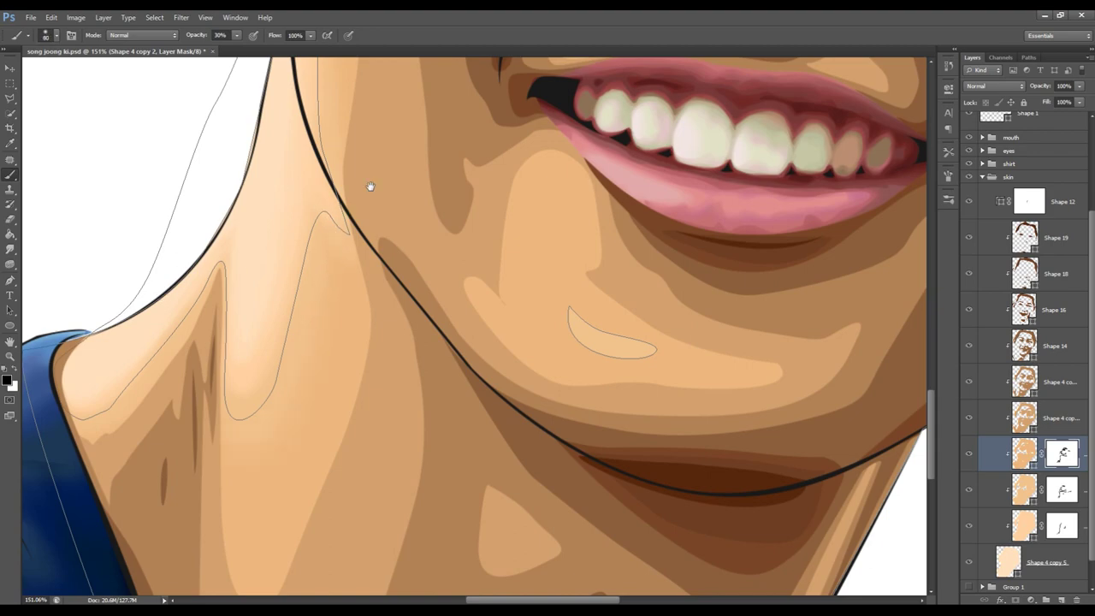
{"action": "scroll", "coordinate": [369, 187], "scroll_direction": "up", "scroll_amount": 5}
{"action": "scroll", "coordinate": [513, 196], "scroll_direction": "up", "scroll_amount": 4}
{"action": "key", "text": "ctrl+0"}
{"action": "left_click", "coordinate": [1014, 163]}
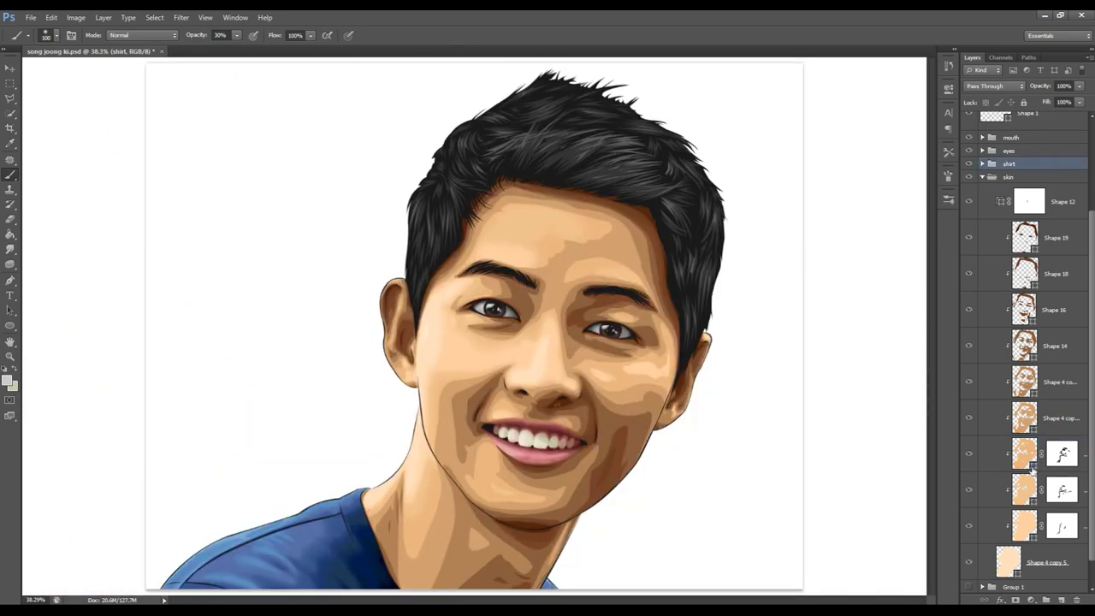
- Zoom near the mouth and soften the left tip and upper edge of the cheek highlight on Shape 4's mask
{"action": "left_click", "coordinate": [1009, 176]}
{"action": "key", "text": "z"}
{"action": "left_click", "coordinate": [486, 425]}
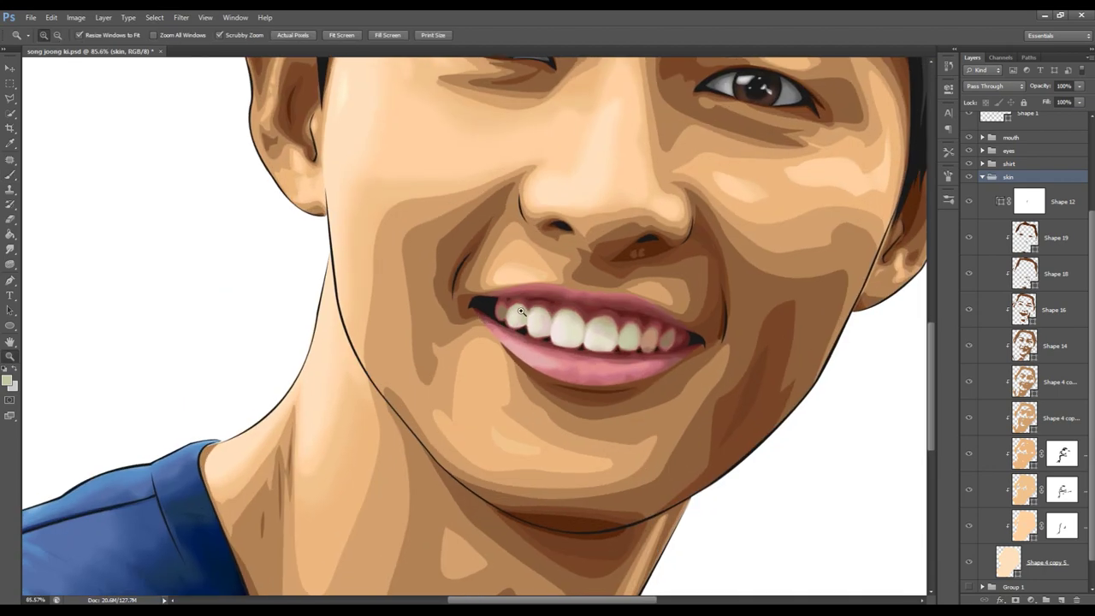
{"action": "left_click", "coordinate": [1063, 490]}
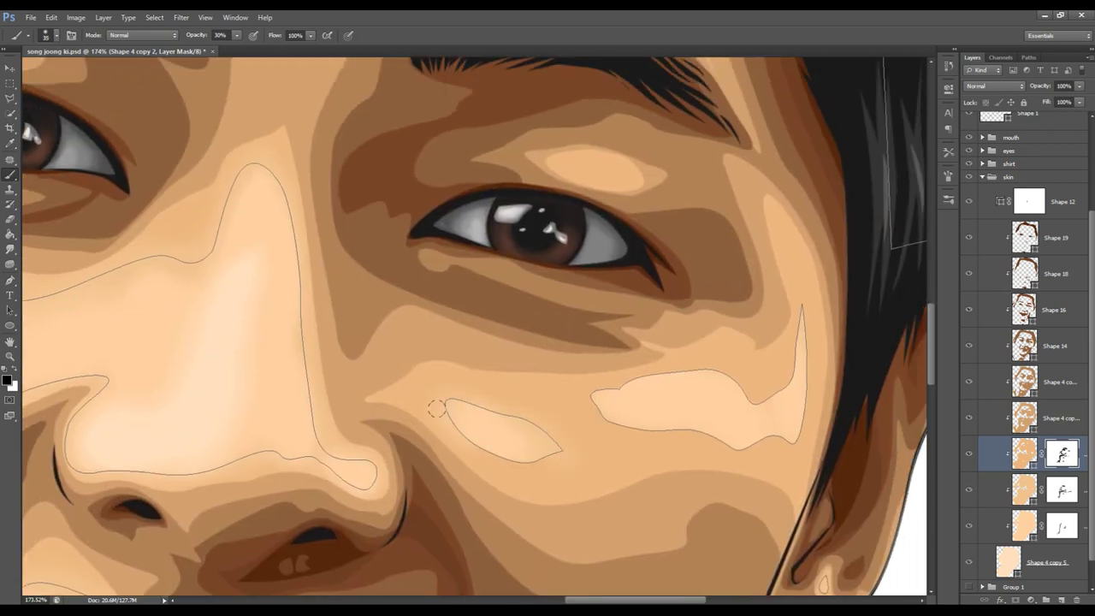
{"action": "key", "text": "bracketleft"}
{"action": "key", "text": "bracketleft"}
{"action": "left_click_drag", "start_coordinate": [790, 372], "coordinate": [803, 325]}
{"action": "left_click_drag", "start_coordinate": [774, 393], "coordinate": [646, 379]}
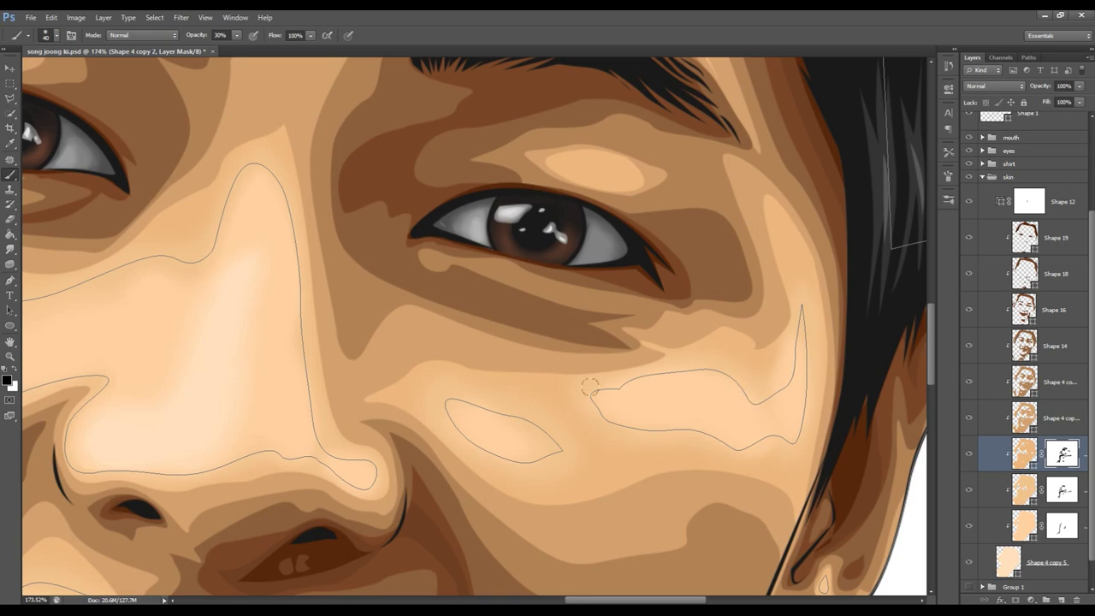
- Step through the layer masks with a larger brush and select the shirt layer group
{"action": "key", "text": "ctrl+0"}
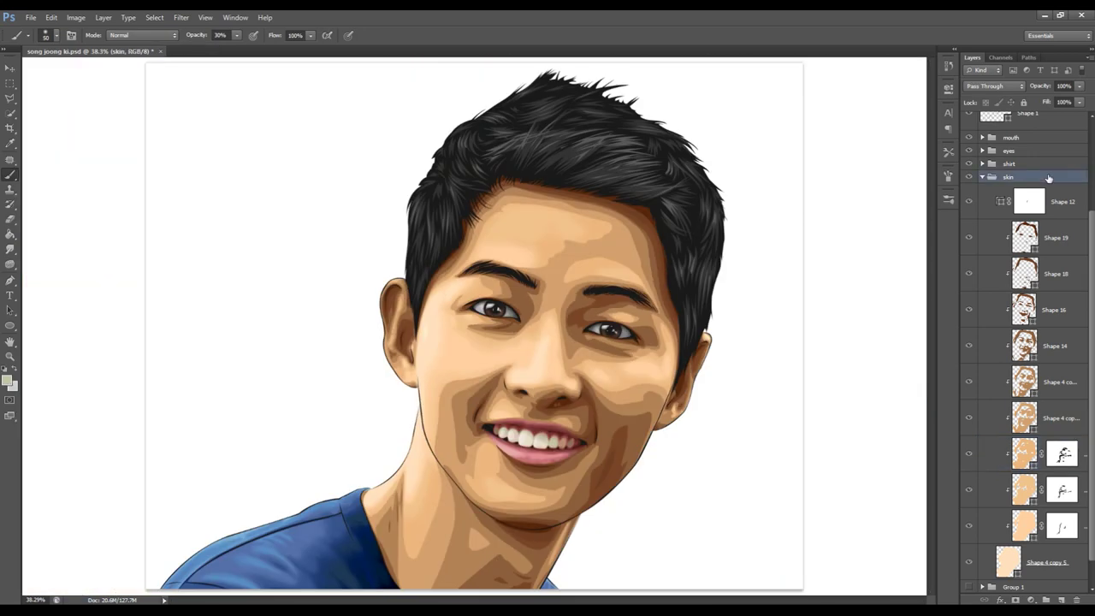
{"action": "key", "text": "alt+bracketleft"}
{"action": "key", "text": "bracketright"}
{"action": "key", "text": "bracketright"}
{"action": "key", "text": "bracketright"}
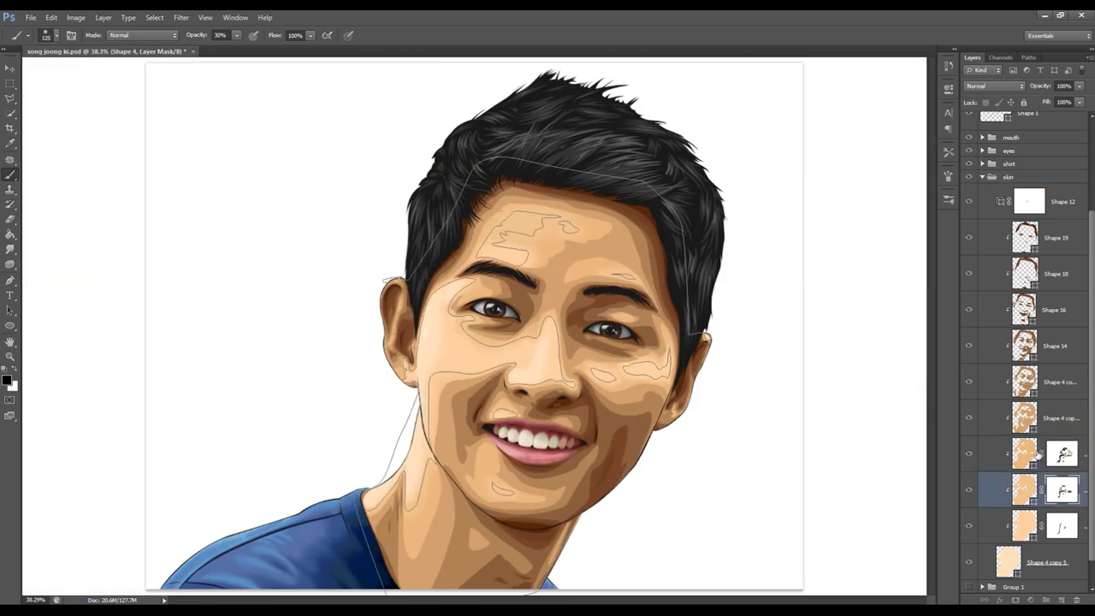
{"action": "key", "text": "alt+bracketright"}
{"action": "left_click", "coordinate": [1030, 166]}
{"action": "scroll", "coordinate": [513, 385], "scroll_direction": "up", "scroll_amount": 3}
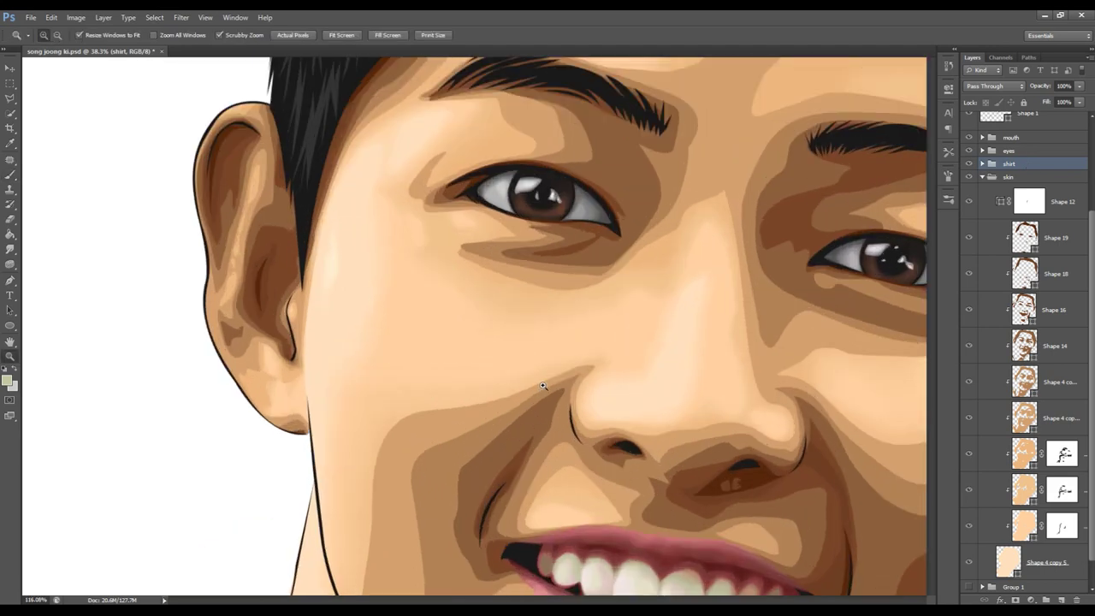
{"action": "scroll", "coordinate": [513, 385], "scroll_direction": "up", "scroll_amount": 2}
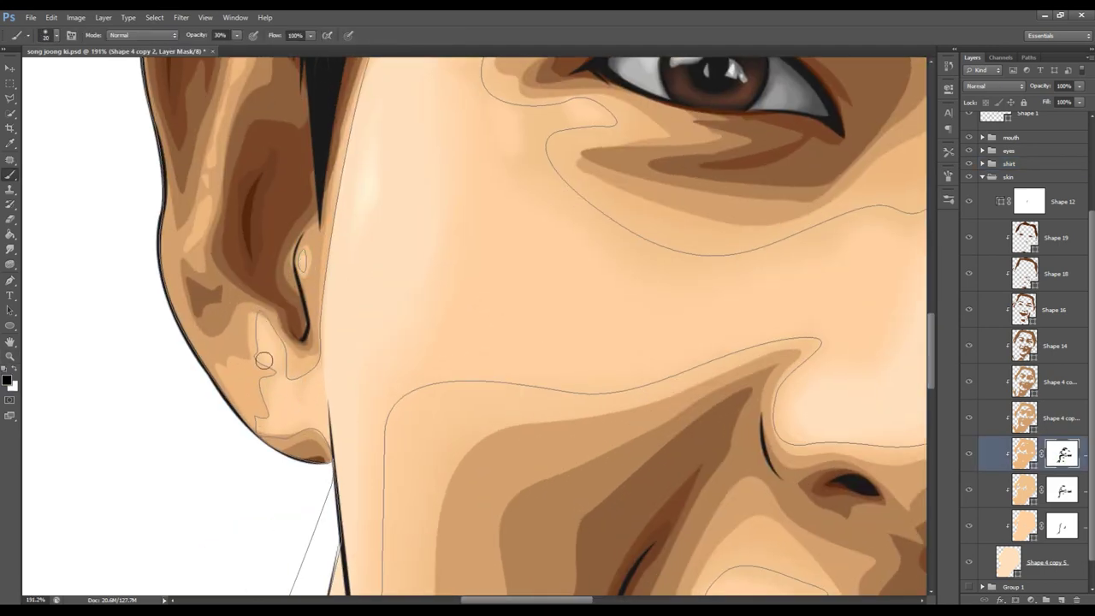
- Toggle Shape 4 copy 3's visibility to compare, then add a blank white mask to it
{"action": "left_click", "coordinate": [969, 417]}
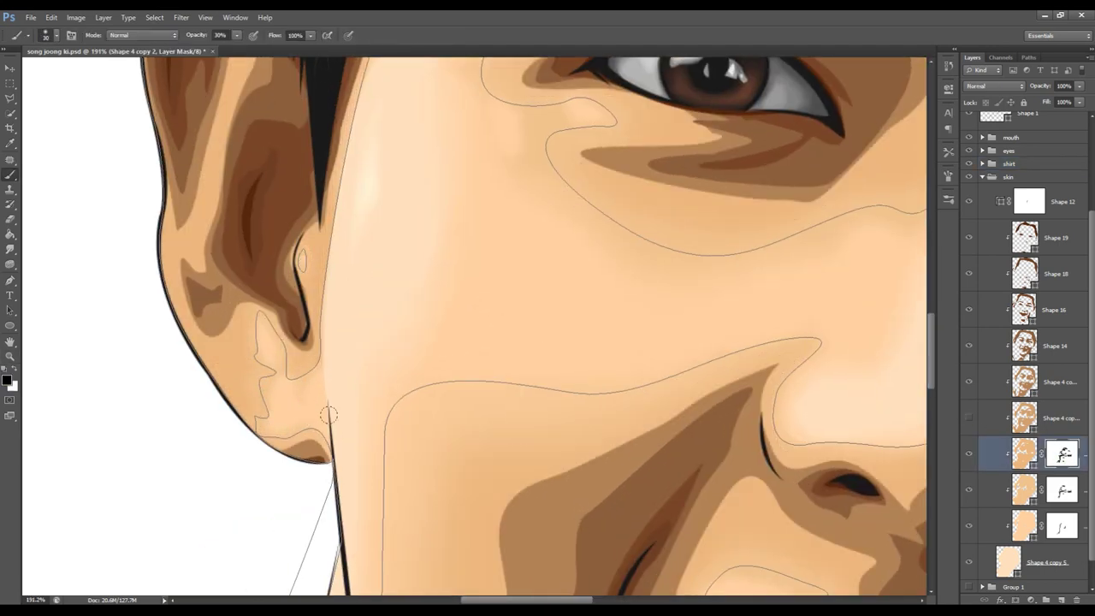
{"action": "left_click", "coordinate": [1031, 176]}
{"action": "key", "text": "ctrl+0"}
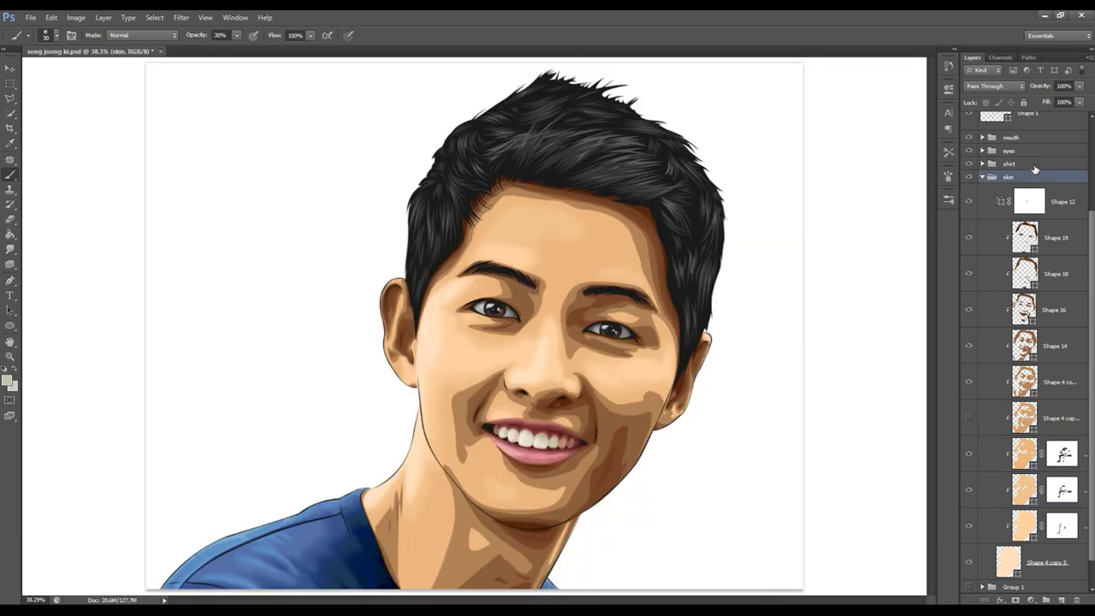
{"action": "left_click", "coordinate": [968, 417]}
{"action": "left_click", "coordinate": [1026, 417]}
{"action": "left_click", "coordinate": [1016, 599]}
{"action": "scroll", "coordinate": [437, 479], "scroll_direction": "up", "scroll_amount": 3}
{"action": "scroll", "coordinate": [437, 479], "scroll_direction": "up", "scroll_amount": 2}
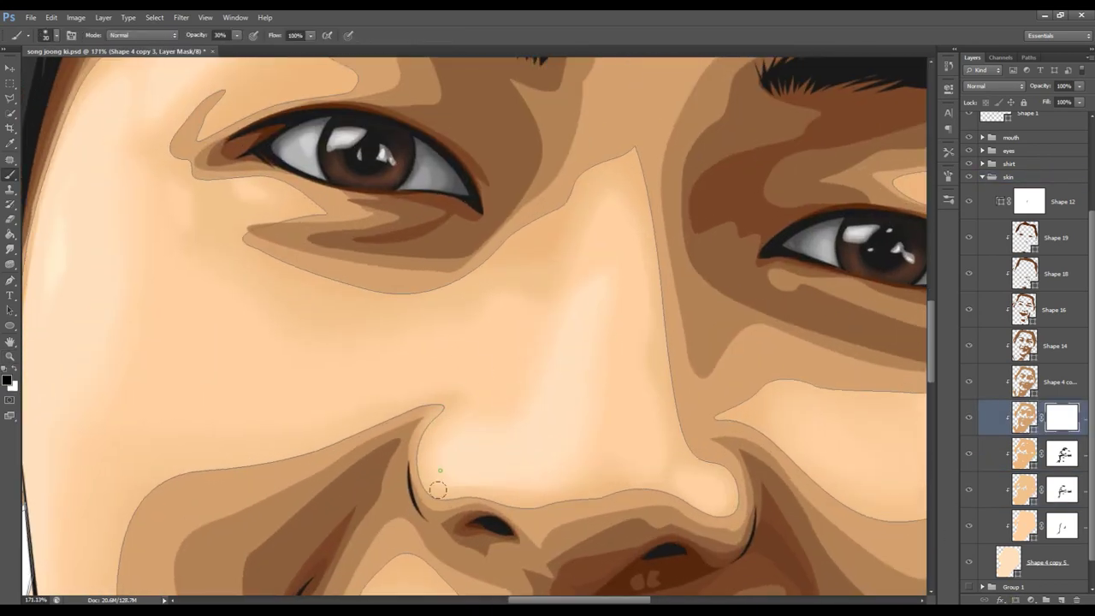
- On the Shape 4 copy 3 mask, fade the shading beneath the nostril and along the nose ridge
{"action": "key", "text": "bracketright"}
{"action": "key", "text": "alt+bracketleft"}
{"action": "key", "text": "alt+bracketright"}
{"action": "key", "text": "alt+bracketleft"}
{"action": "key", "text": "alt+bracketright"}
{"action": "key", "text": "bracketleft"}
{"action": "left_click_drag", "start_coordinate": [708, 504], "coordinate": [717, 517]}
{"action": "left_click_drag", "start_coordinate": [650, 261], "coordinate": [705, 466]}
- Check the full portrait, step through the Shape 4 masks, and reselect the Shape 4 copy 3 mask
{"action": "key", "text": "bracketright"}
{"action": "key", "text": "bracketright"}
{"action": "key", "text": "bracketright"}
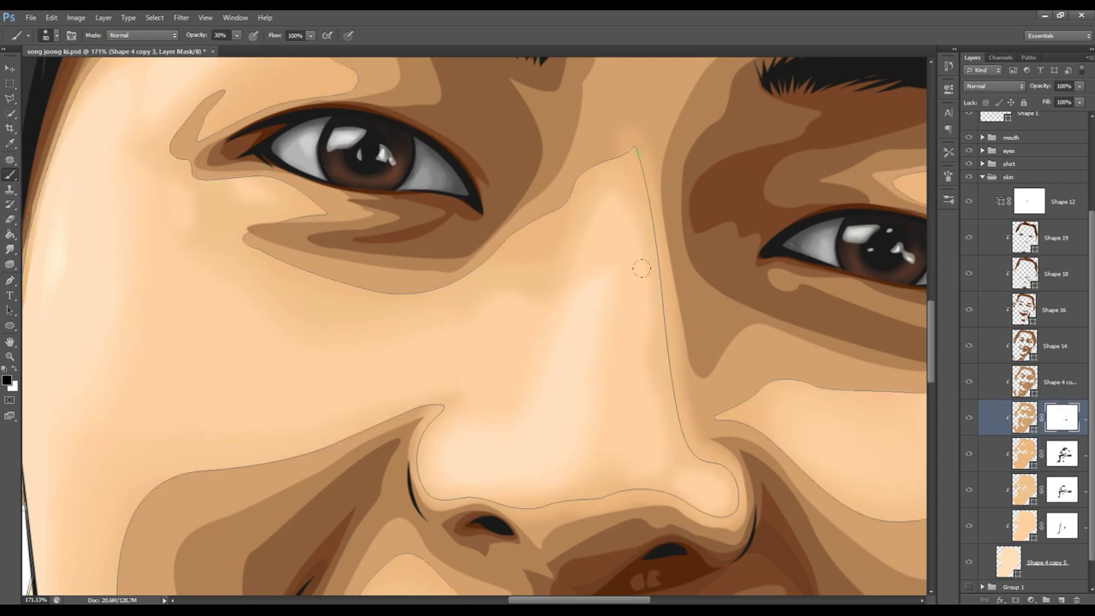
{"action": "left_click", "coordinate": [1008, 176]}
{"action": "key", "text": "ctrl+0"}
{"action": "scroll", "coordinate": [640, 354], "scroll_direction": "up", "scroll_amount": 5}
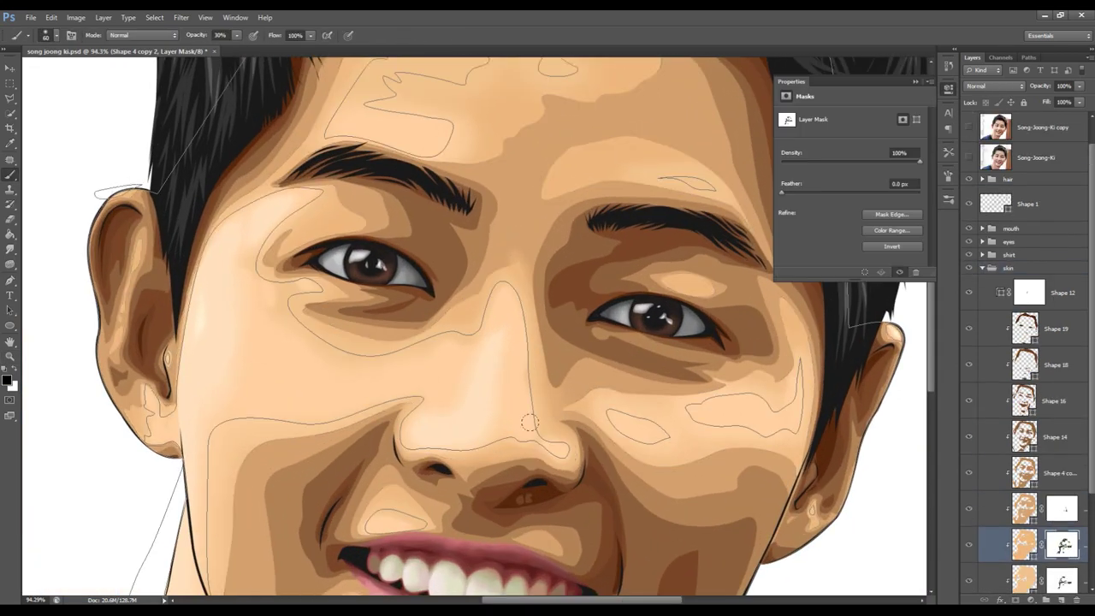
{"action": "left_click", "coordinate": [1062, 459]}
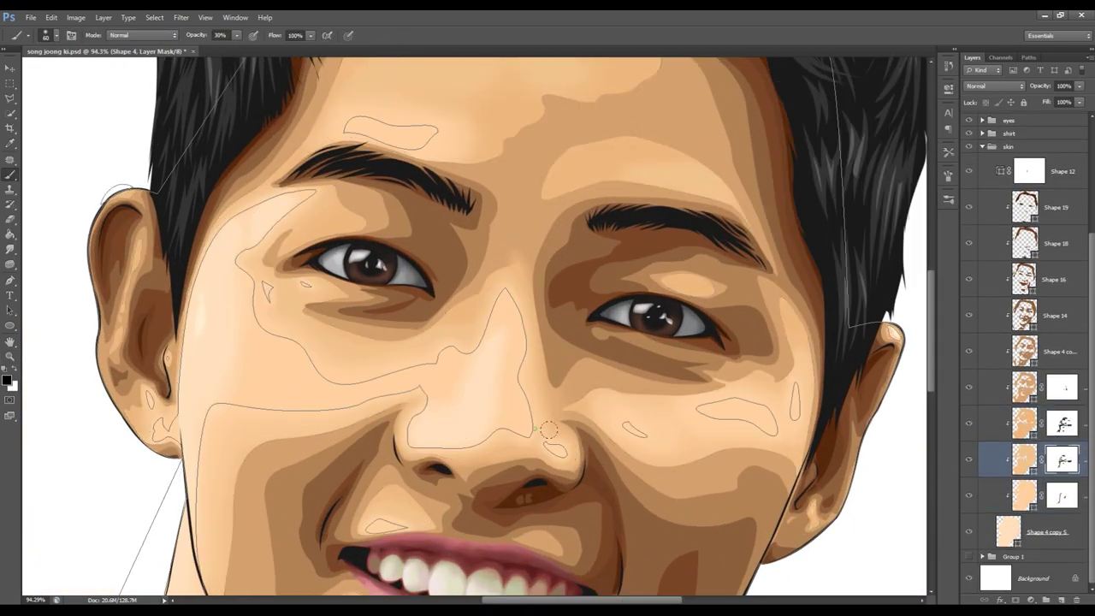
{"action": "key", "text": "ctrl+0"}
{"action": "left_click", "coordinate": [1063, 496]}
{"action": "scroll", "coordinate": [374, 214], "scroll_direction": "up", "scroll_amount": 5}
{"action": "key", "text": "bracketright"}
{"action": "key", "text": "bracketright"}
{"action": "key", "text": "bracketright"}
{"action": "key", "text": "alt+bracketright"}
{"action": "key", "text": "alt+bracketright"}
{"action": "key", "text": "alt+bracketright"}
{"action": "scroll", "coordinate": [612, 189], "scroll_direction": "up", "scroll_amount": 2}
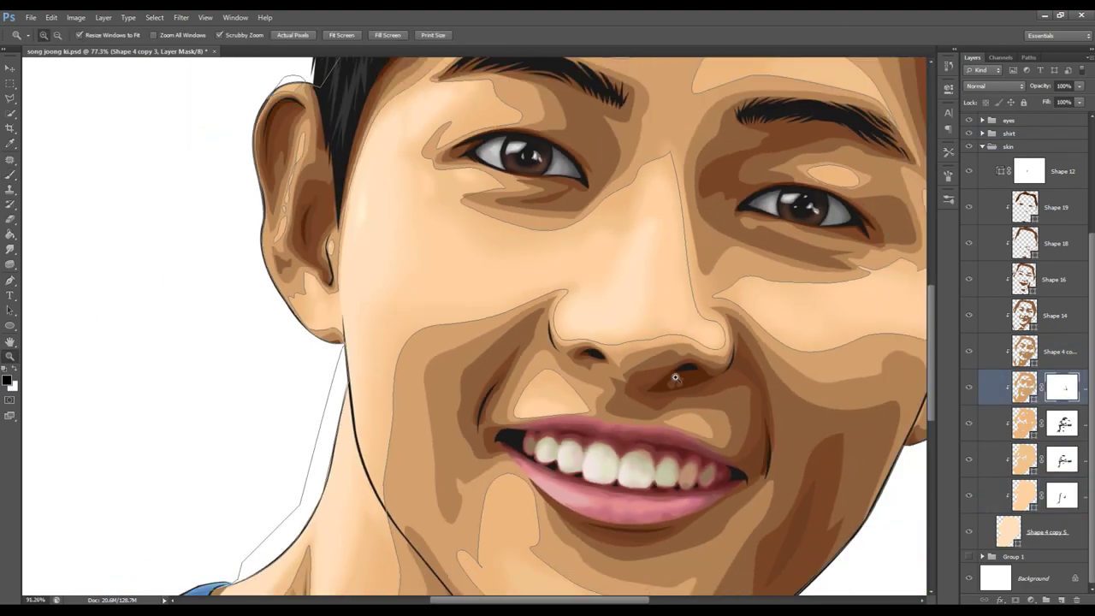
- With a smaller brush, soften the shading under the eye and mask out the ear-lobe light patch
{"action": "key", "text": "bracketleft"}
{"action": "key", "text": "bracketleft"}
{"action": "key", "text": "bracketleft"}
{"action": "left_click_drag", "start_coordinate": [613, 176], "coordinate": [456, 246]}
{"action": "key", "text": "bracketleft"}
{"action": "key", "text": "bracketleft"}
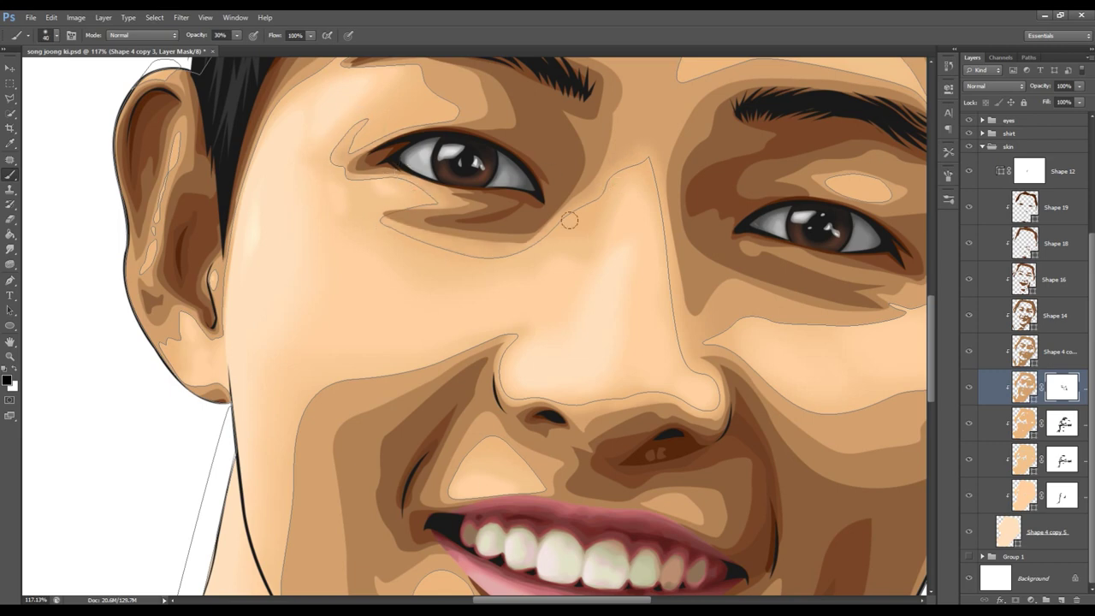
{"action": "scroll", "coordinate": [568, 221], "scroll_direction": "up", "scroll_amount": 3}
{"action": "key", "text": "bracketleft"}
{"action": "key", "text": "bracketleft"}
{"action": "key", "text": "bracketleft"}
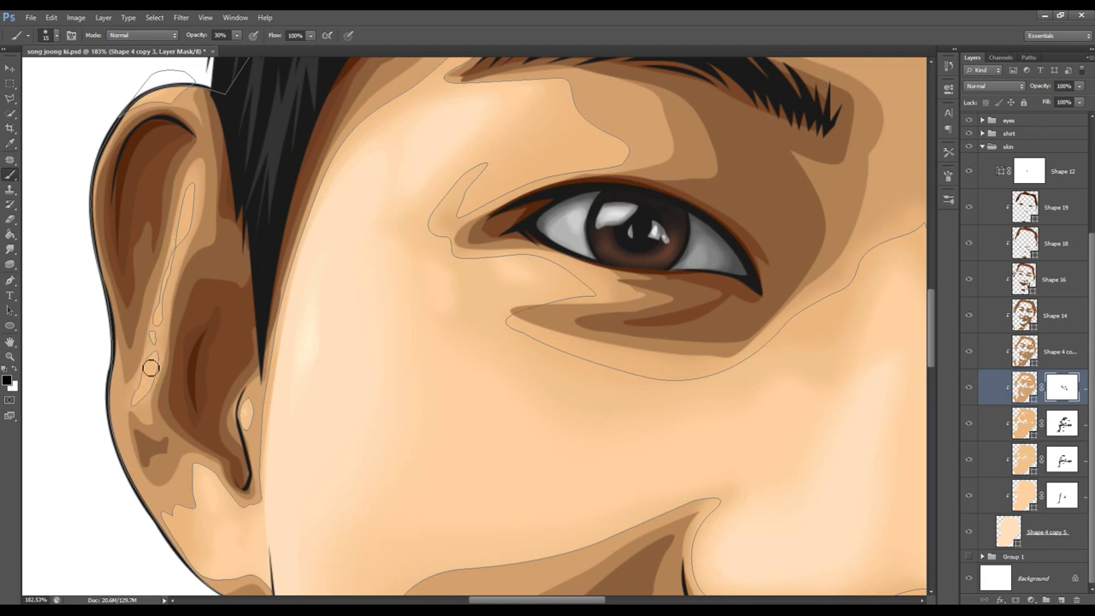
{"action": "scroll", "coordinate": [254, 394], "scroll_direction": "down", "scroll_amount": 3}
{"action": "left_click_drag", "start_coordinate": [214, 351], "coordinate": [200, 378]}
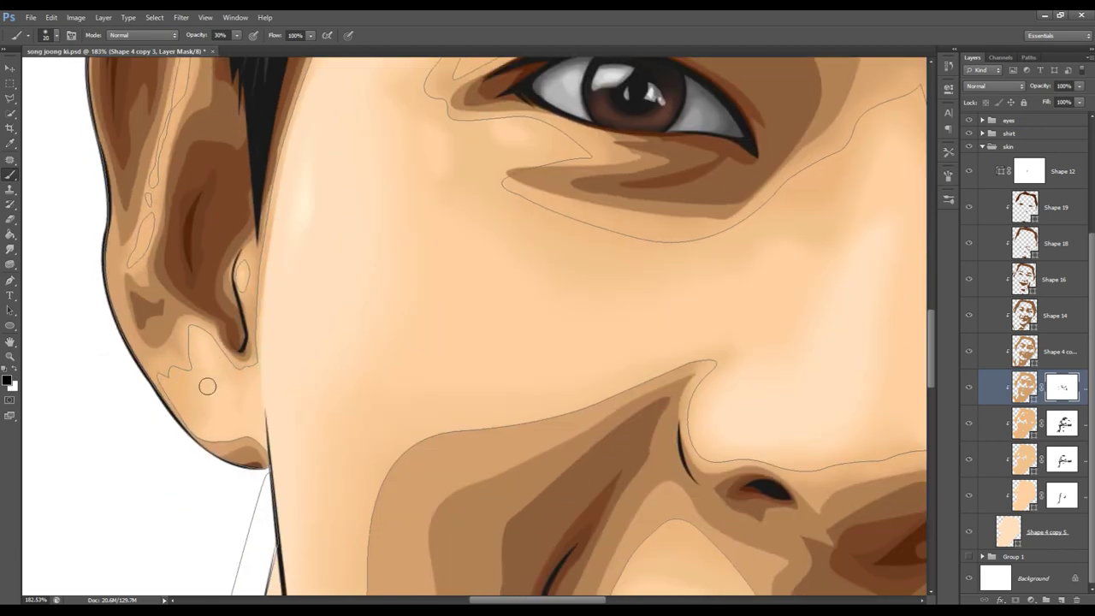
{"action": "left_click", "coordinate": [1035, 147]}
{"action": "key", "text": "ctrl+0"}
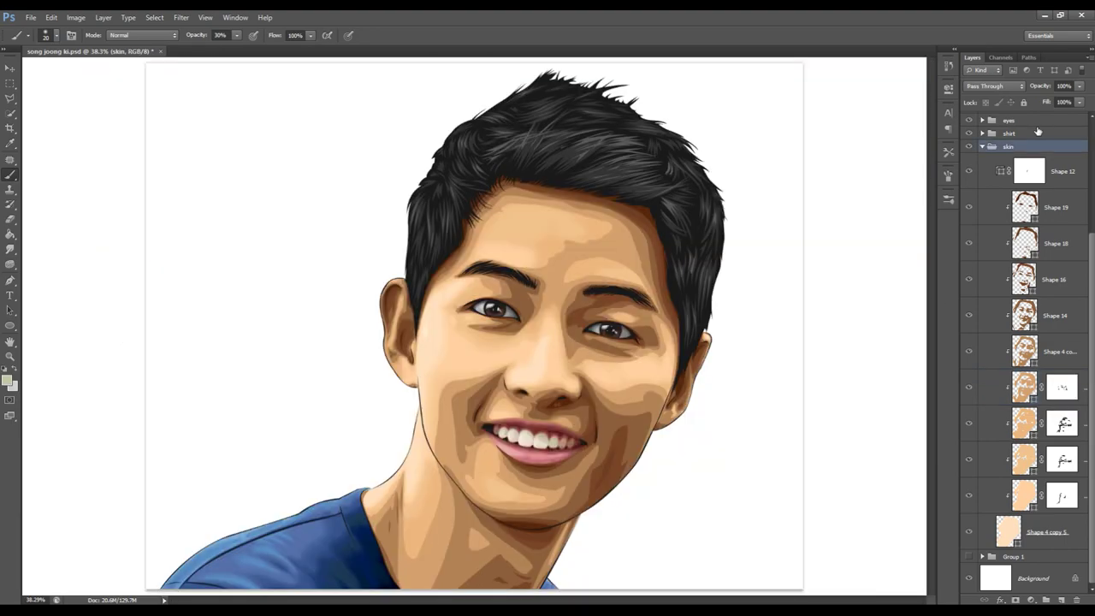
- Zoom in on the chin and mouth, close the Properties panel, and select the Shape 4 copy 3 mask
{"action": "key", "text": "z"}
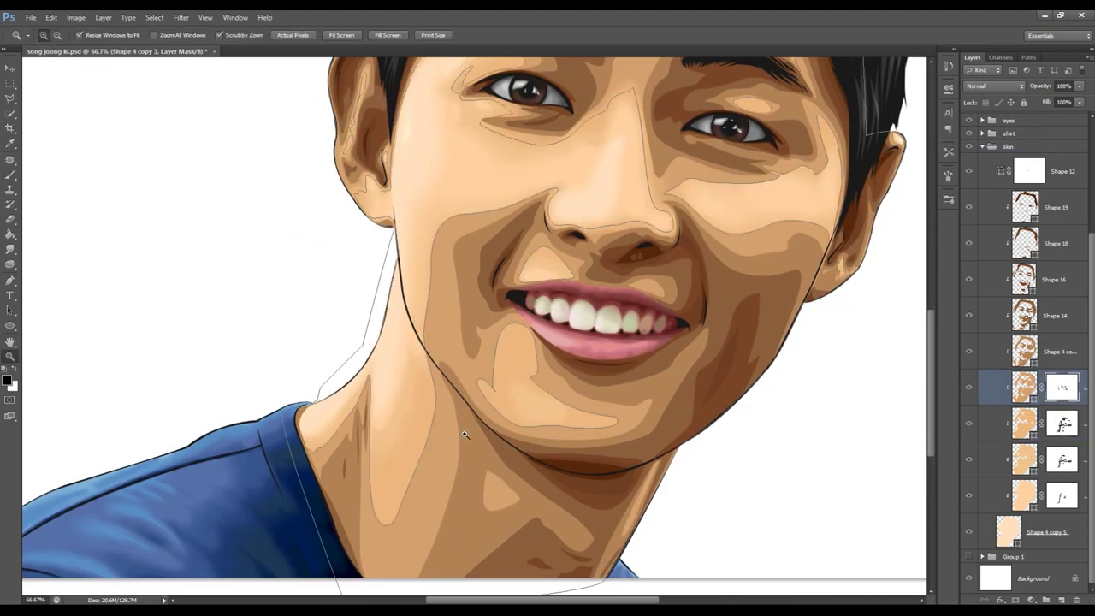
{"action": "left_click_drag", "start_coordinate": [447, 349], "coordinate": [611, 385]}
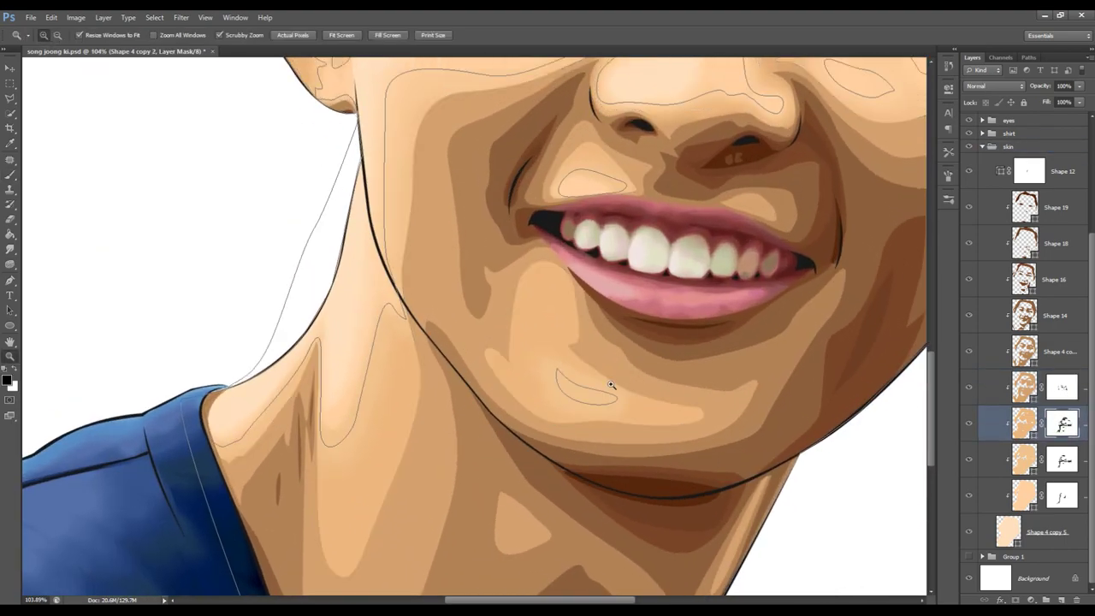
{"action": "key", "text": "b"}
{"action": "left_click", "coordinate": [738, 129]}
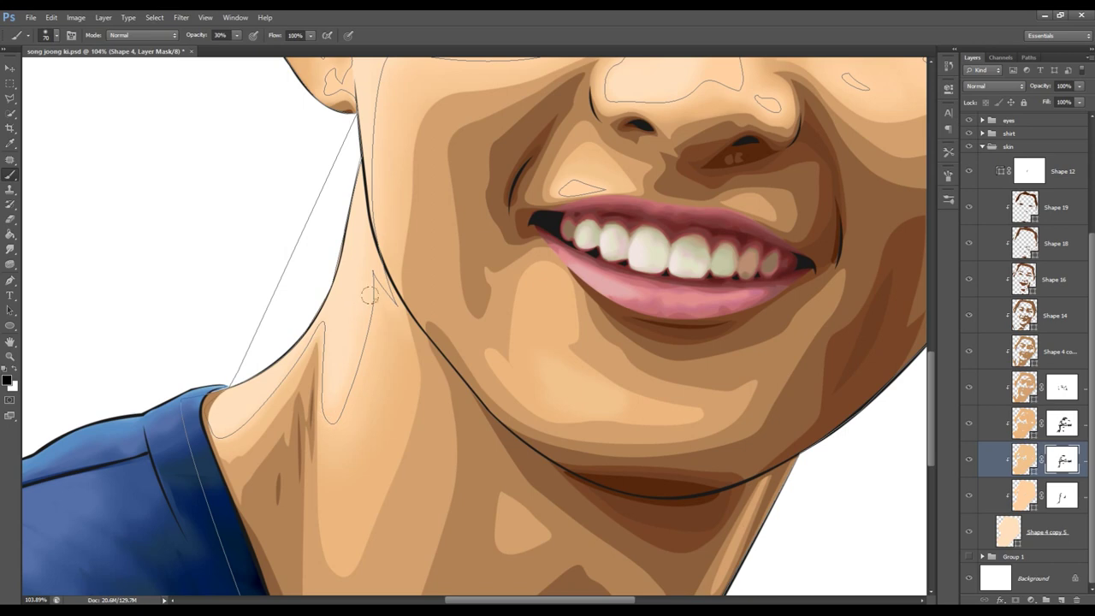
{"action": "left_click", "coordinate": [1061, 387]}
{"action": "key", "text": "ctrl+0"}
{"action": "scroll", "coordinate": [572, 379], "scroll_direction": "up", "scroll_amount": 5}
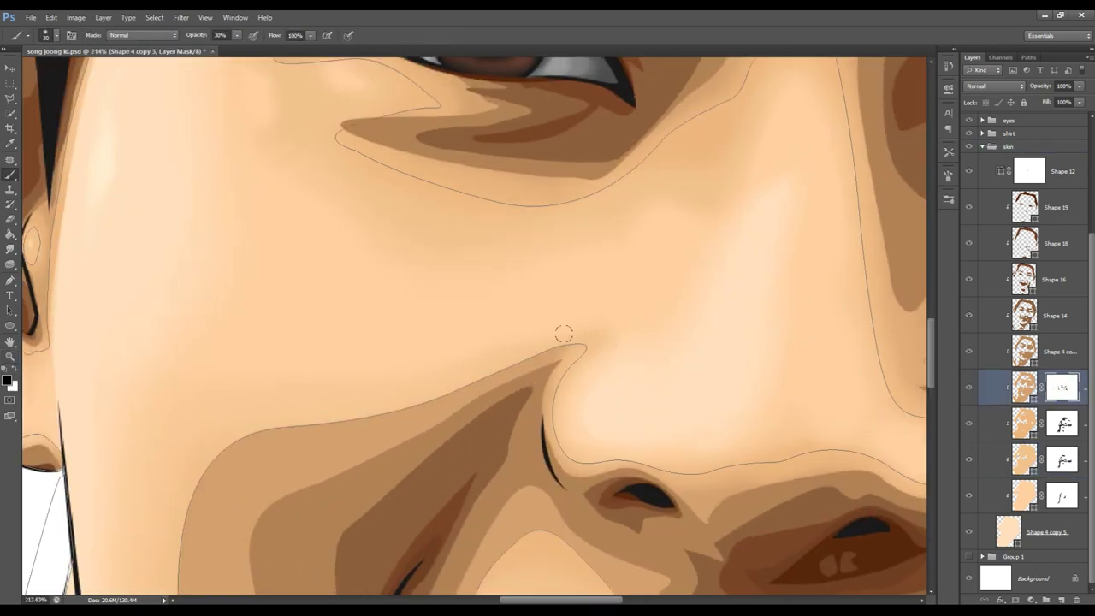
- Bring the neck area into view and return to the Shape 4 copy 3 mask
{"action": "scroll", "coordinate": [207, 310], "scroll_direction": "down", "scroll_amount": 3}
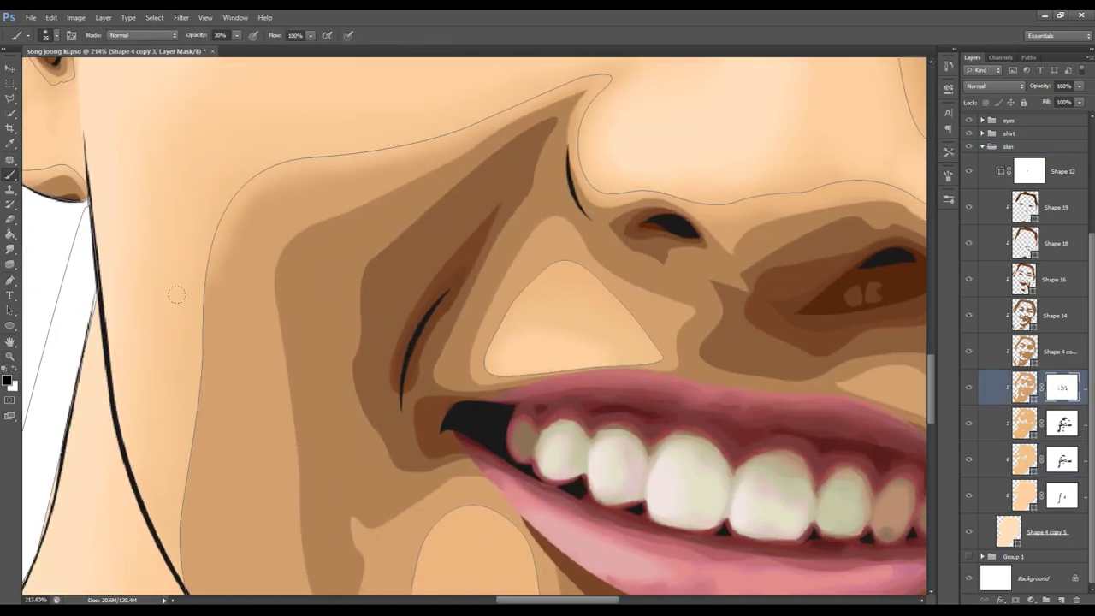
{"action": "scroll", "coordinate": [188, 300], "scroll_direction": "down", "scroll_amount": 3}
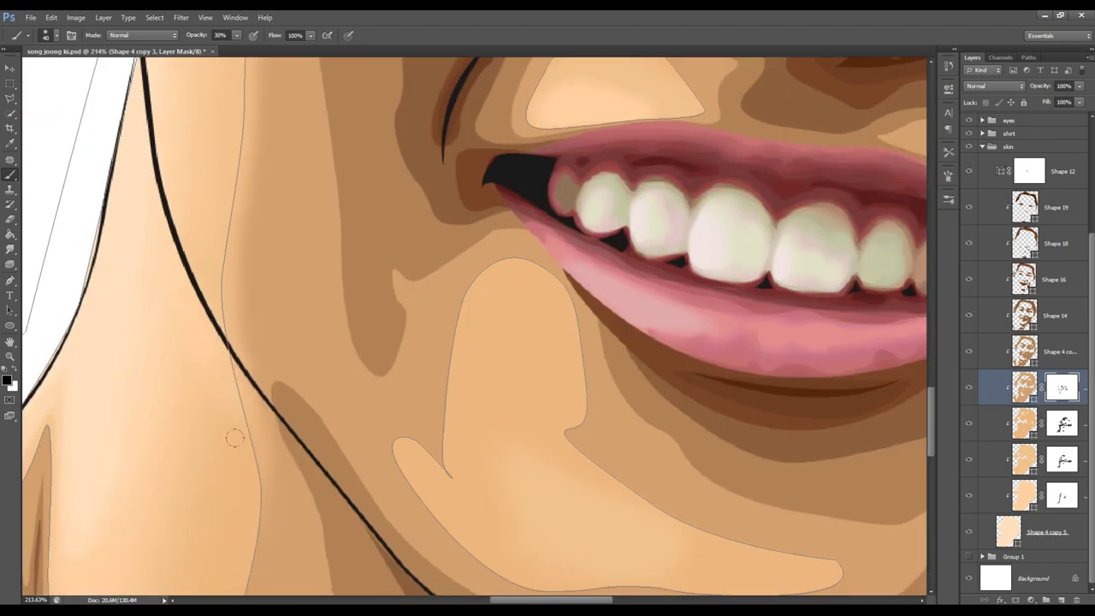
{"action": "scroll", "coordinate": [224, 402], "scroll_direction": "down", "scroll_amount": 2}
{"action": "scroll", "coordinate": [239, 360], "scroll_direction": "down", "scroll_amount": 3}
{"action": "left_click_drag", "start_coordinate": [227, 374], "coordinate": [171, 355]}
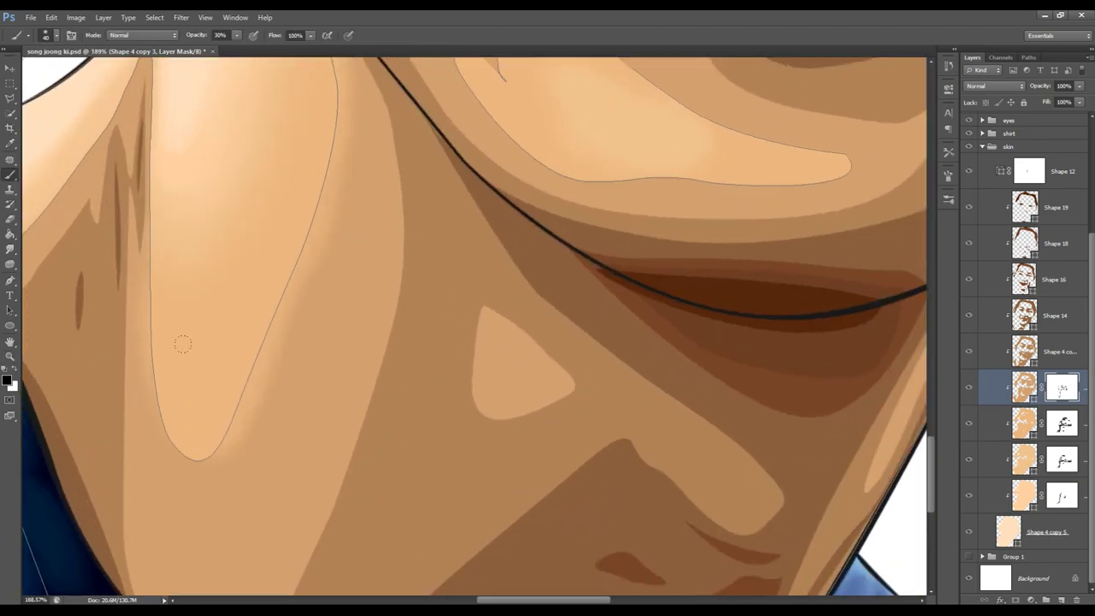
{"action": "scroll", "coordinate": [159, 379], "scroll_direction": "up", "scroll_amount": 2}
{"action": "scroll", "coordinate": [208, 306], "scroll_direction": "left", "scroll_amount": 1}
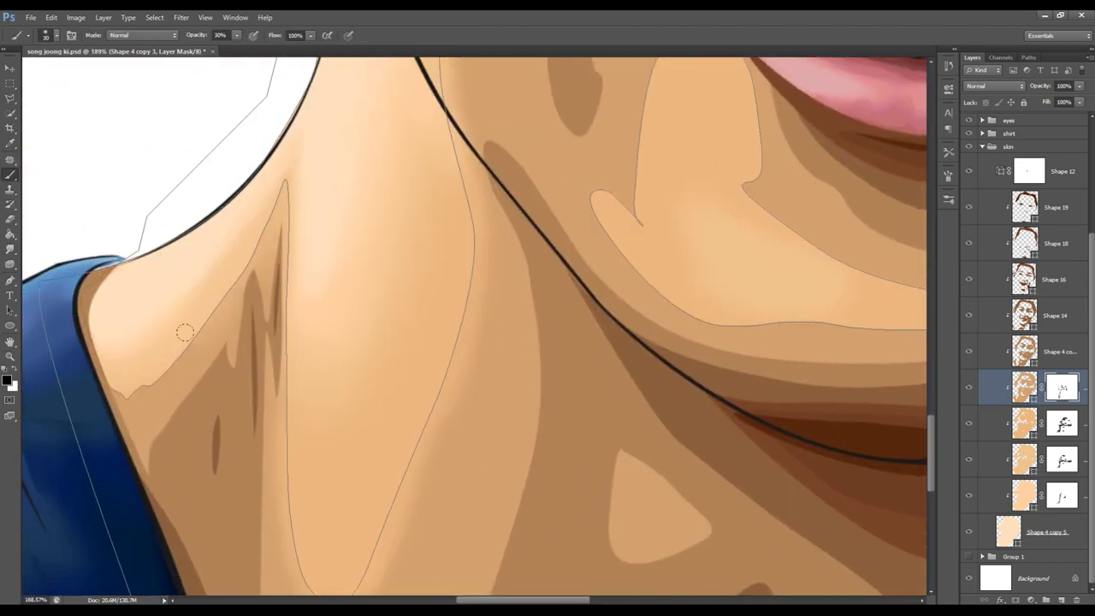
{"action": "key", "text": "alt+bracketleft"}
{"action": "key", "text": "alt+bracketleft"}
{"action": "key", "text": "bracketright"}
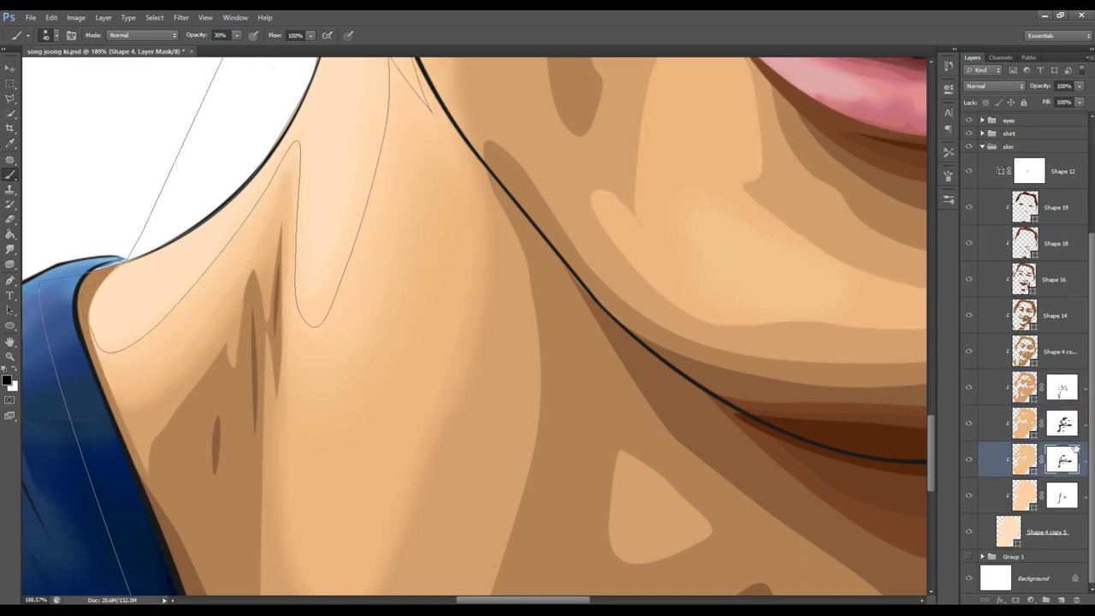
{"action": "key", "text": "alt+bracketright"}
{"action": "key", "text": "alt+bracketright"}
{"action": "scroll", "coordinate": [295, 168], "scroll_direction": "down", "scroll_amount": 2}
{"action": "scroll", "coordinate": [295, 169], "scroll_direction": "down", "scroll_amount": 2}
- Size the brush for detail work on the neck and mouth-corner shading, then view the whole portrait
{"action": "key", "text": "bracketright"}
{"action": "key", "text": "bracketright"}
{"action": "key", "text": "bracketright"}
{"action": "scroll", "coordinate": [386, 256], "scroll_direction": "down", "scroll_amount": 2}
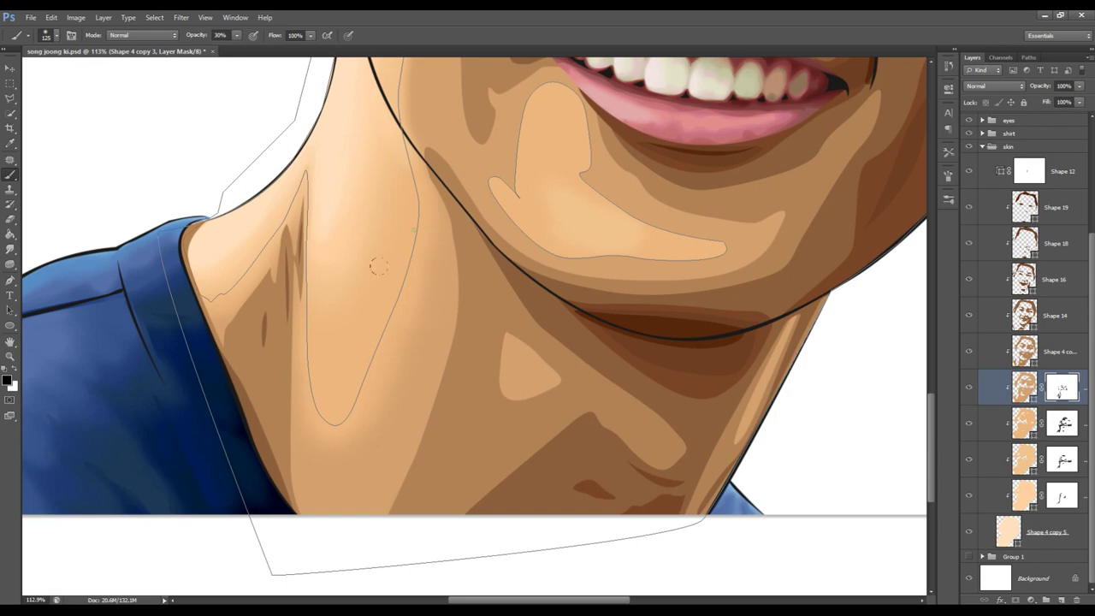
{"action": "scroll", "coordinate": [445, 188], "scroll_direction": "up", "scroll_amount": 5}
{"action": "key", "text": "bracketleft"}
{"action": "key", "text": "bracketleft"}
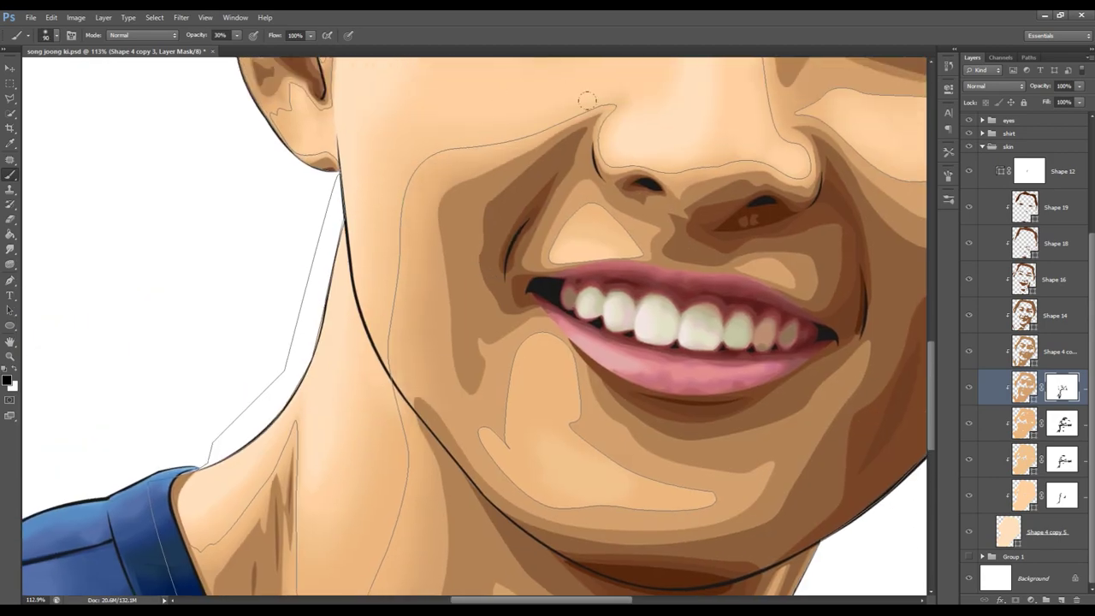
{"action": "key", "text": "bracketleft"}
{"action": "key", "text": "bracketleft"}
{"action": "key", "text": "bracketleft"}
{"action": "scroll", "coordinate": [603, 214], "scroll_direction": "up", "scroll_amount": 4}
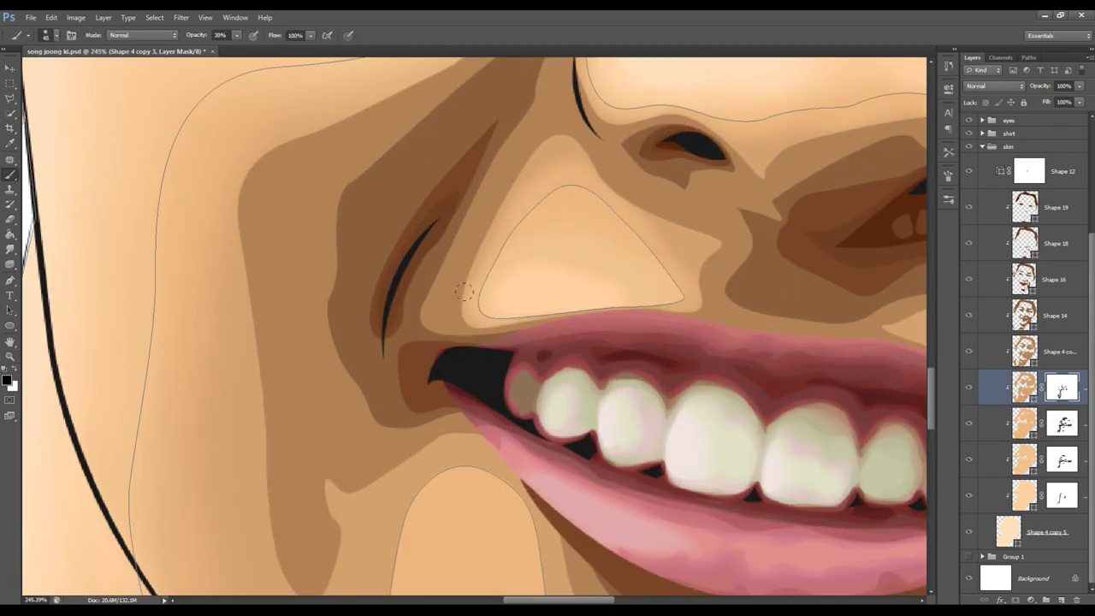
{"action": "scroll", "coordinate": [630, 256], "scroll_direction": "down", "scroll_amount": 10}
{"action": "left_click", "coordinate": [1070, 146]}
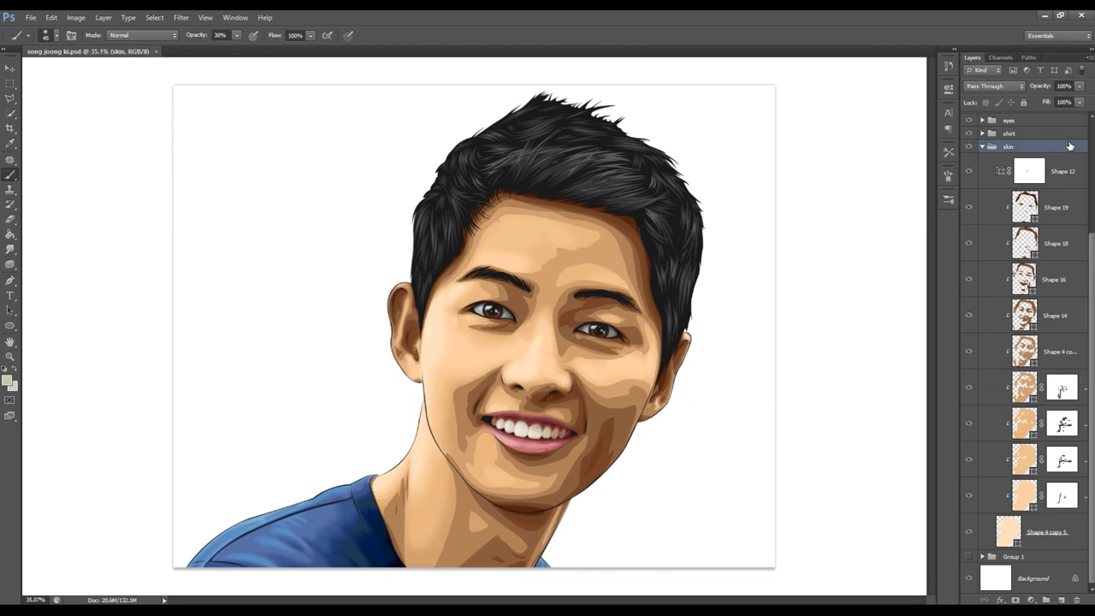
- On the Shape 4 copy 3 mask, soften the shading along the lower eyebrow edge
{"action": "left_click", "coordinate": [1062, 387]}
{"action": "scroll", "coordinate": [378, 234], "scroll_direction": "up", "scroll_amount": 4}
{"action": "scroll", "coordinate": [379, 233], "scroll_direction": "up", "scroll_amount": 2}
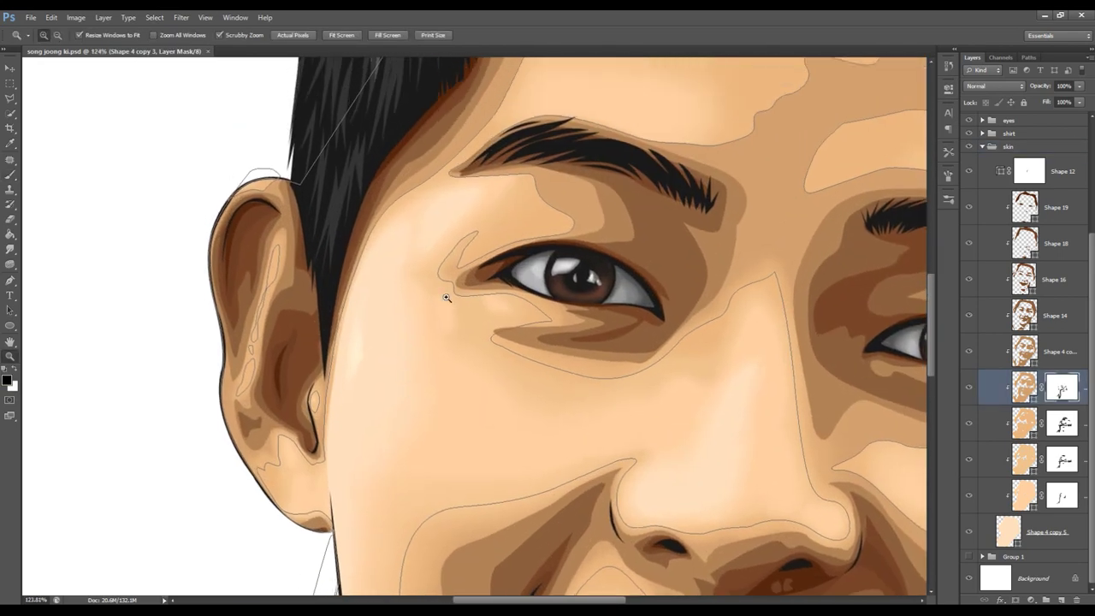
{"action": "mouse_move", "coordinate": [471, 175]}
{"action": "left_mouse_down"}
{"action": "mouse_move", "coordinate": [526, 175]}
{"action": "mouse_move", "coordinate": [451, 323]}
{"action": "left_mouse_up"}
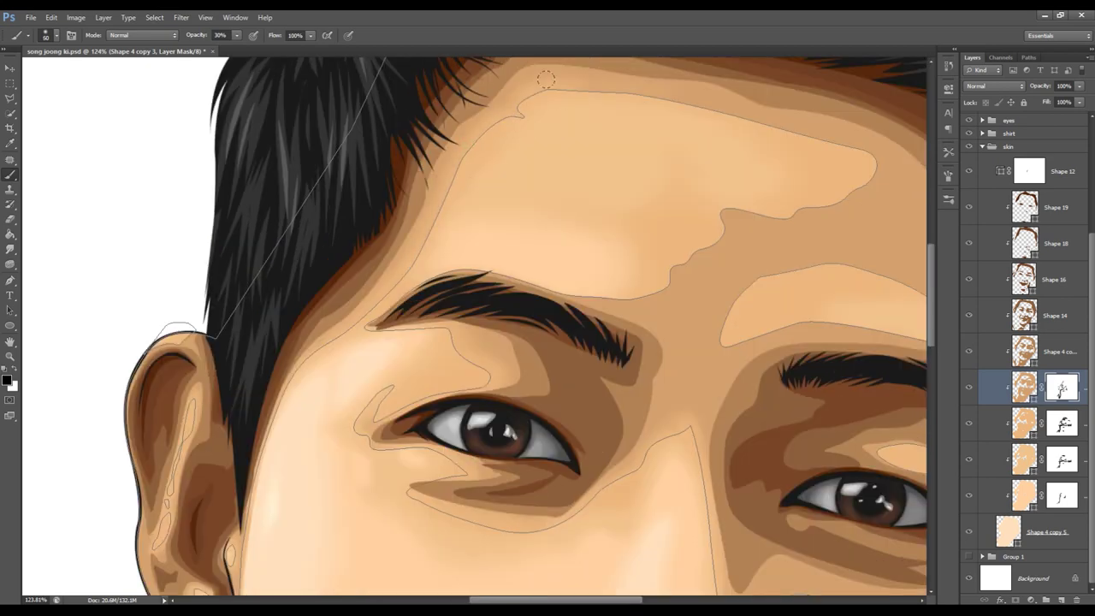
{"action": "key", "text": "bracketright"}
{"action": "key", "text": "bracketright"}
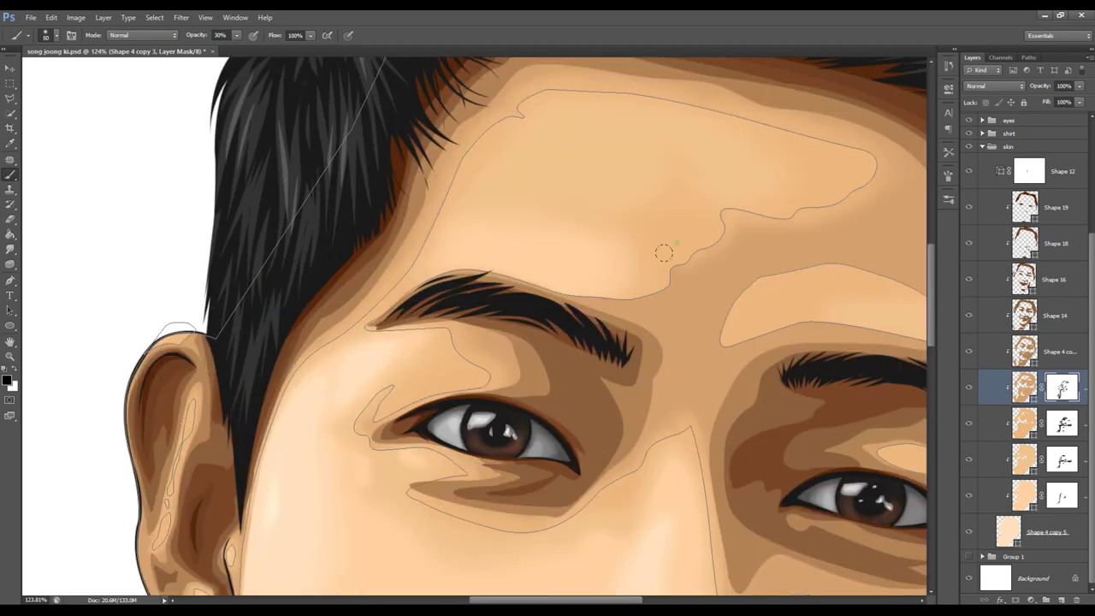
{"action": "key", "text": "bracketright"}
{"action": "key", "text": "bracketright"}
{"action": "key", "text": "bracketright"}
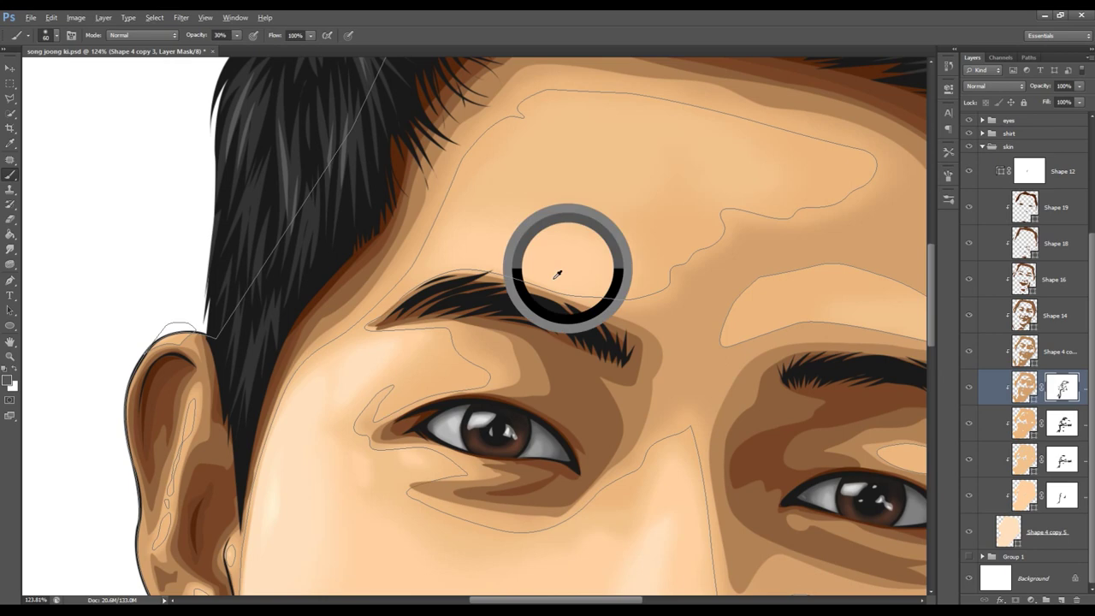
{"action": "left_click_drag", "start_coordinate": [558, 245], "coordinate": [438, 321]}
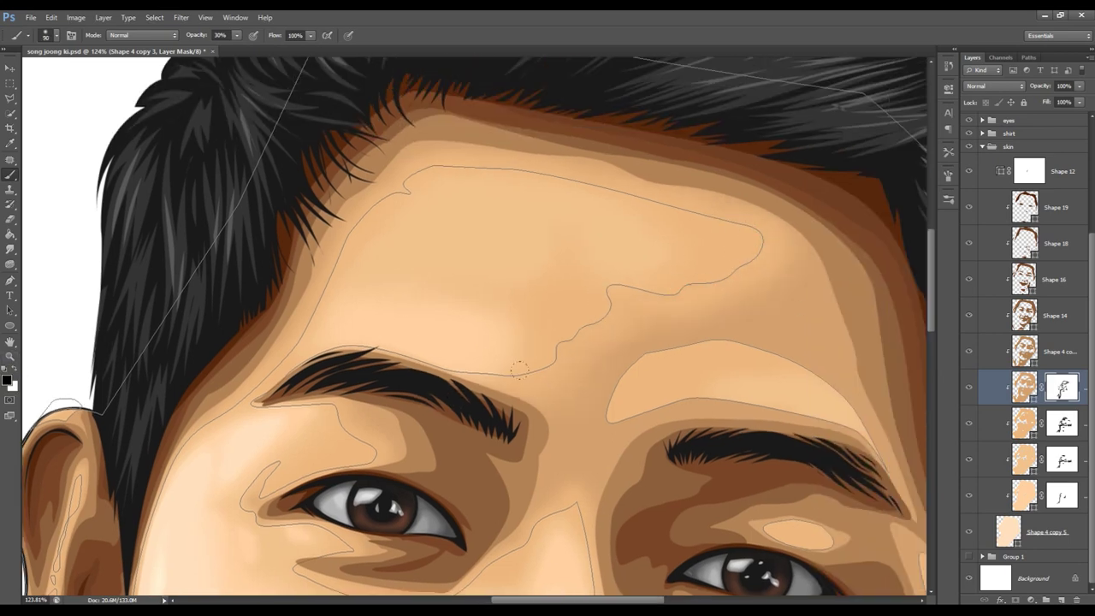
- Fit the portrait in view and inspect the masked shading layers, enlarging the brush
{"action": "key", "text": "ctrl+0"}
{"action": "left_click", "coordinate": [1027, 146]}
{"action": "left_click", "coordinate": [1062, 495]}
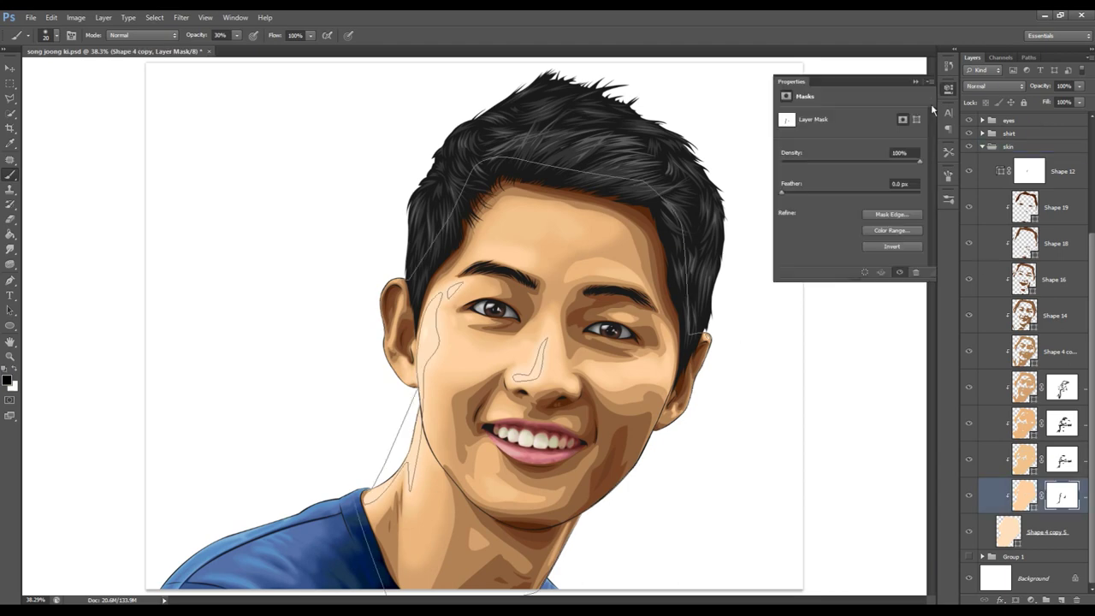
{"action": "scroll", "coordinate": [601, 268], "scroll_direction": "up", "scroll_amount": 5}
{"action": "key", "text": "alt+bracketright"}
{"action": "key", "text": "alt+bracketright"}
{"action": "key", "text": "alt+bracketright"}
{"action": "scroll", "coordinate": [650, 208], "scroll_direction": "right", "scroll_amount": 5}
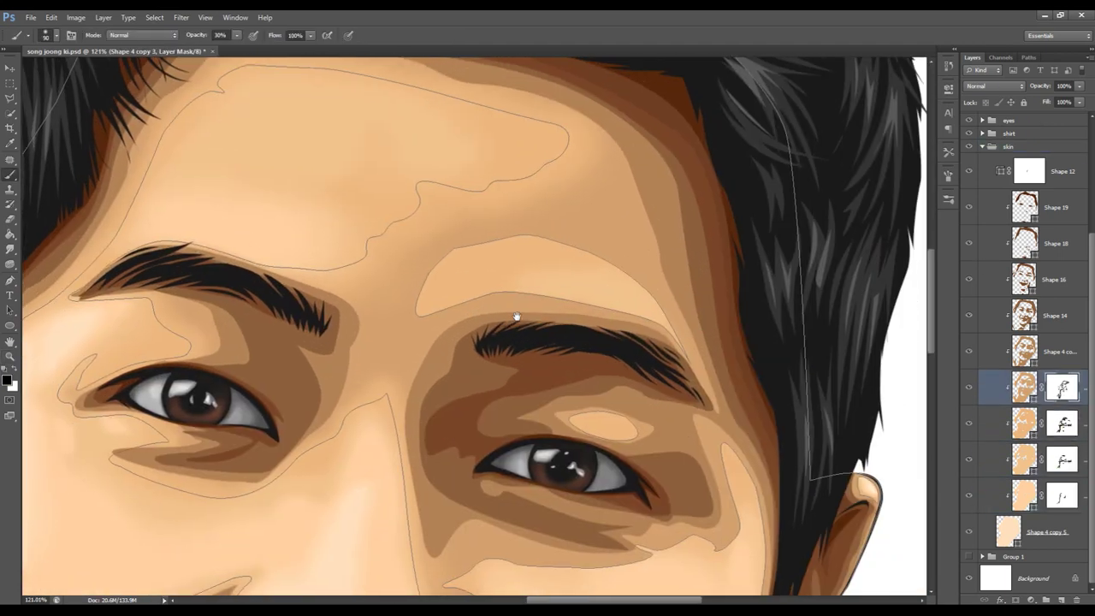
{"action": "key", "text": "bracketright"}
{"action": "key", "text": "bracketright"}
{"action": "key", "text": "bracketright"}
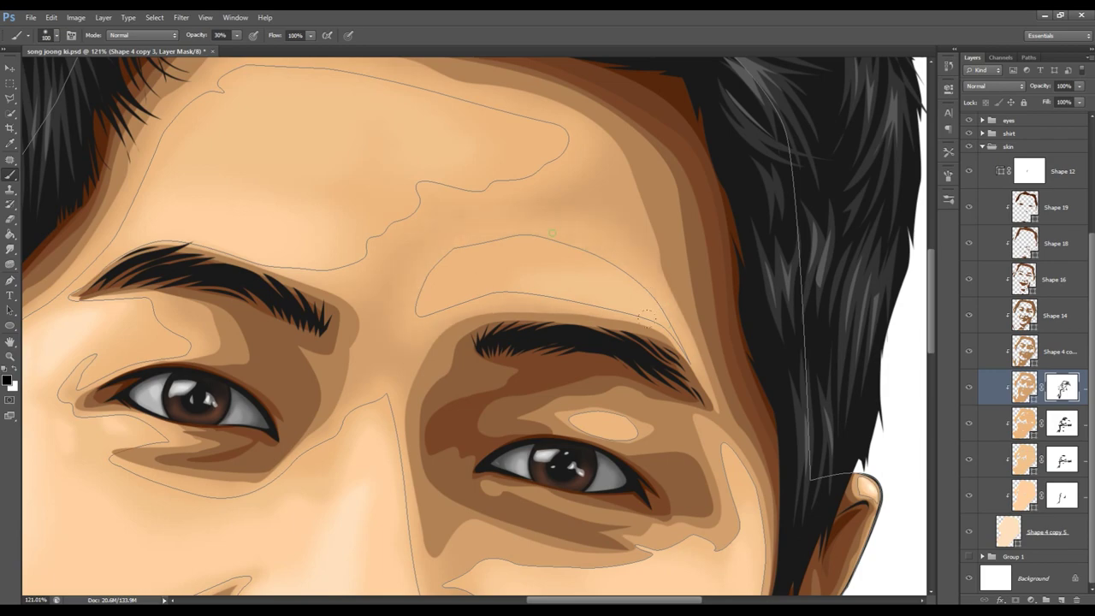
{"action": "scroll", "coordinate": [383, 280], "scroll_direction": "down", "scroll_amount": 5}
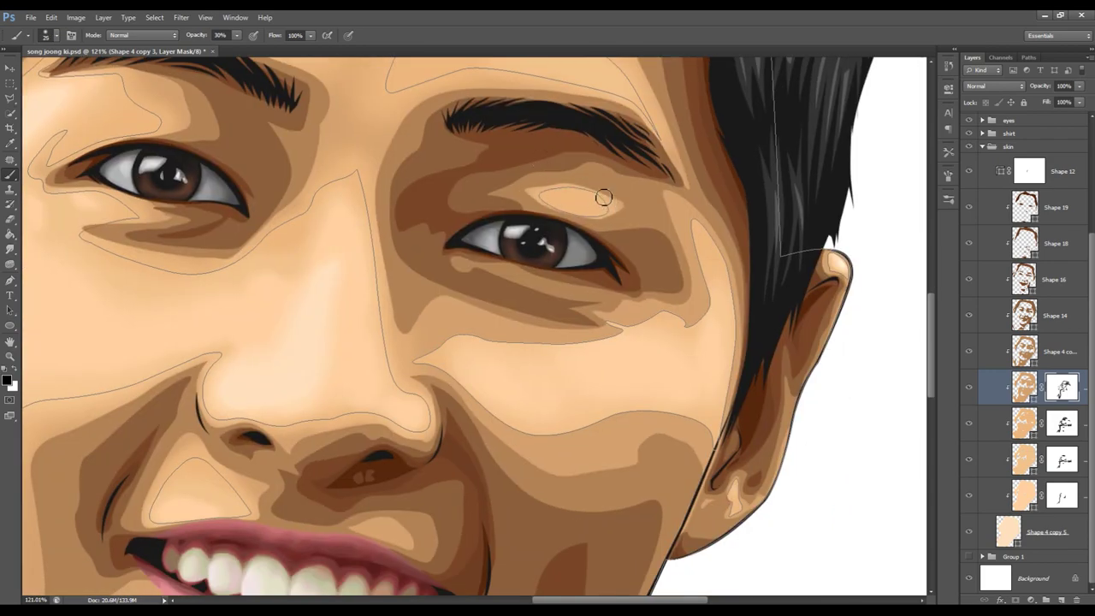
{"action": "left_click", "coordinate": [1040, 166]}
{"action": "key", "text": "ctrl+0"}
- Blend the light skin tone under the eye, across the cheek and from nose to jaw
{"action": "left_click", "coordinate": [1062, 388]}
{"action": "scroll", "coordinate": [653, 360], "scroll_direction": "up", "scroll_amount": 5}
{"action": "left_click_drag", "start_coordinate": [569, 346], "coordinate": [248, 389]}
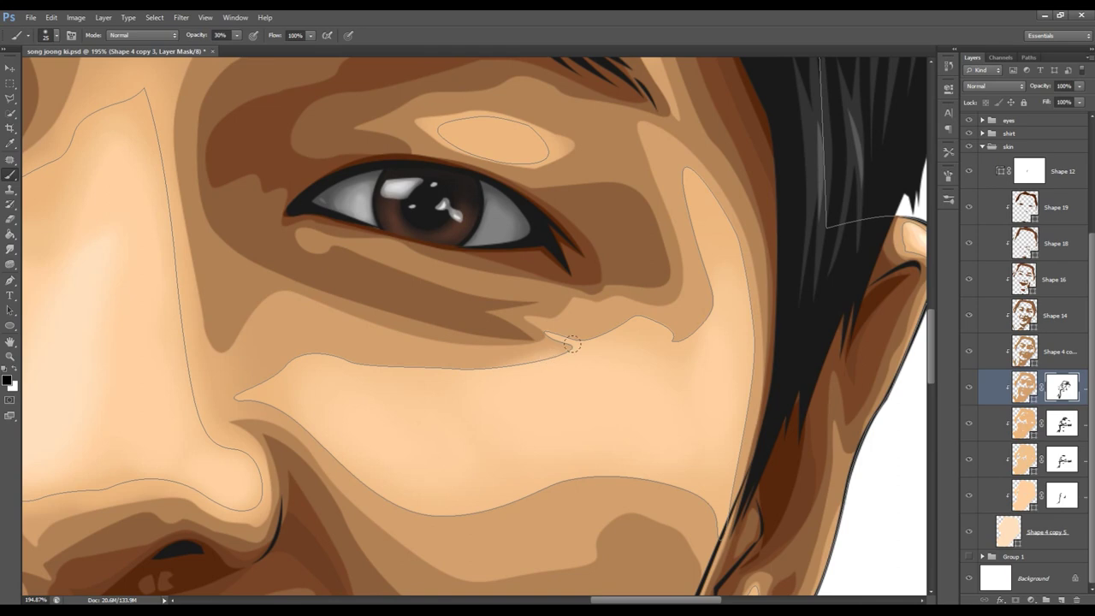
{"action": "left_click_drag", "start_coordinate": [541, 335], "coordinate": [667, 328]}
{"action": "mouse_move", "coordinate": [689, 173]}
{"action": "left_mouse_down"}
{"action": "mouse_move", "coordinate": [706, 318]}
{"action": "mouse_move", "coordinate": [591, 318]}
{"action": "mouse_move", "coordinate": [243, 376]}
{"action": "mouse_move", "coordinate": [432, 338]}
{"action": "left_mouse_up"}
{"action": "mouse_move", "coordinate": [313, 421]}
{"action": "left_mouse_down"}
{"action": "mouse_move", "coordinate": [430, 513]}
{"action": "mouse_move", "coordinate": [543, 471]}
{"action": "mouse_move", "coordinate": [711, 522]}
{"action": "left_mouse_up"}
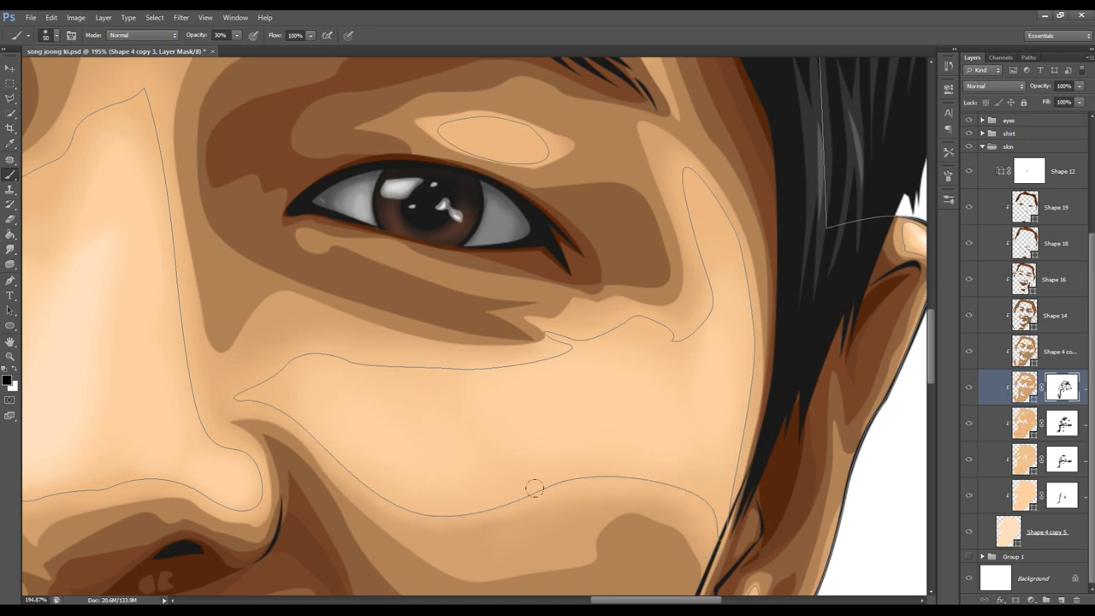
{"action": "left_click_drag", "start_coordinate": [647, 540], "coordinate": [433, 403]}
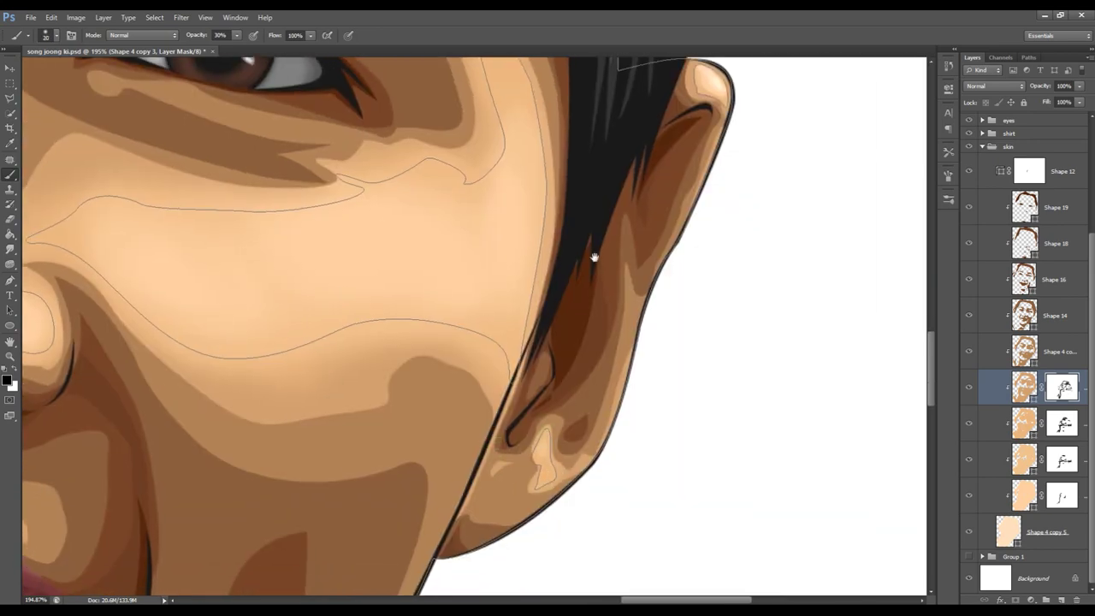
{"action": "left_click_drag", "start_coordinate": [595, 256], "coordinate": [496, 402]}
- Review the painted face at full view and switch to the Shape 4 copy 4 mask
{"action": "key", "text": "alt+bracketleft"}
{"action": "key", "text": "alt+bracketleft"}
{"action": "key", "text": "alt+bracketleft"}
{"action": "key", "text": "alt+bracketleft"}
{"action": "left_click", "coordinate": [1063, 388]}
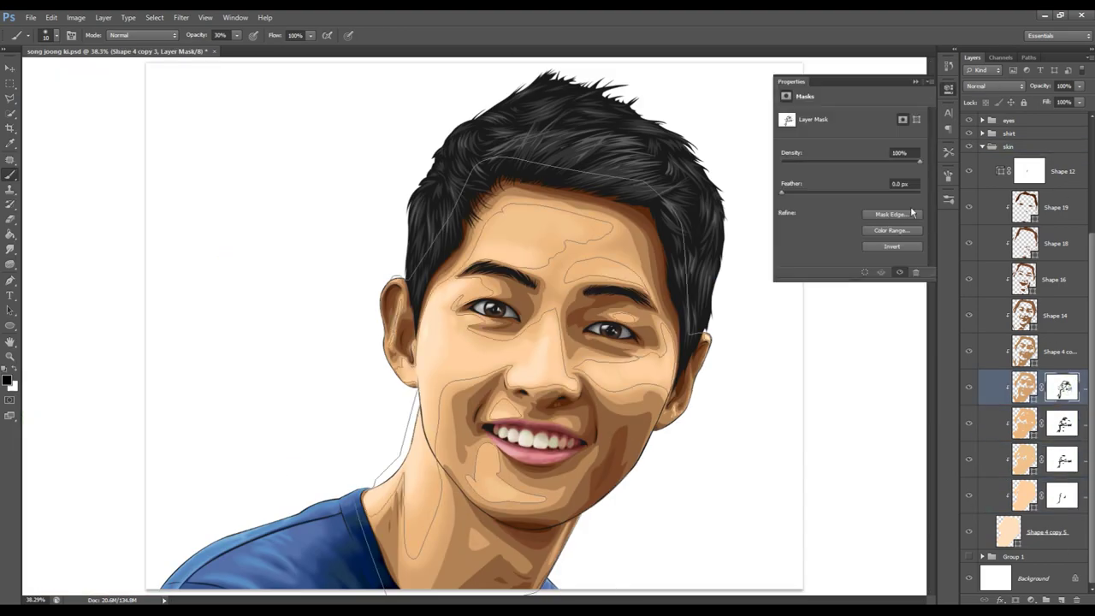
{"action": "scroll", "coordinate": [654, 384], "scroll_direction": "down", "scroll_amount": 2}
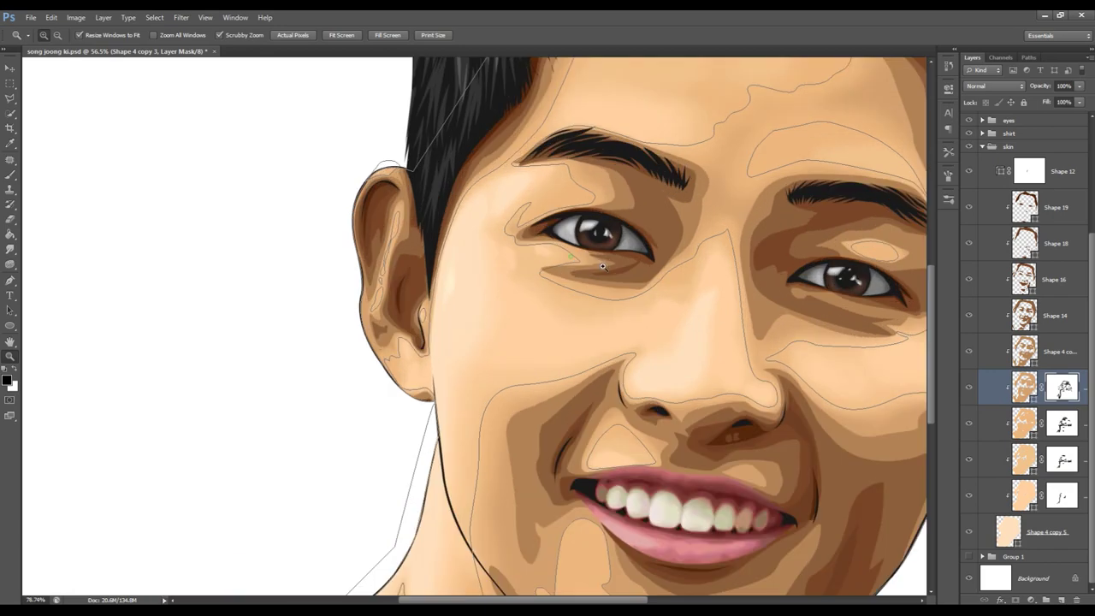
{"action": "key", "text": "alt+bracketleft"}
{"action": "scroll", "coordinate": [408, 205], "scroll_direction": "down", "scroll_amount": 2}
{"action": "scroll", "coordinate": [408, 205], "scroll_direction": "right", "scroll_amount": 4}
{"action": "key", "text": "alt+bracketright"}
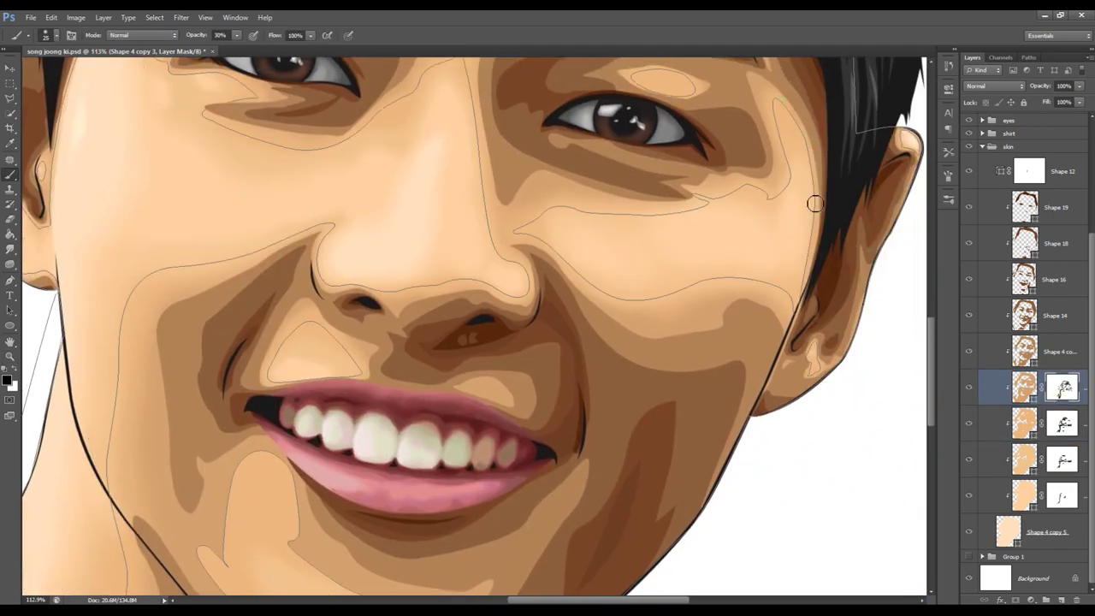
{"action": "scroll", "coordinate": [766, 285], "scroll_direction": "up", "scroll_amount": 3}
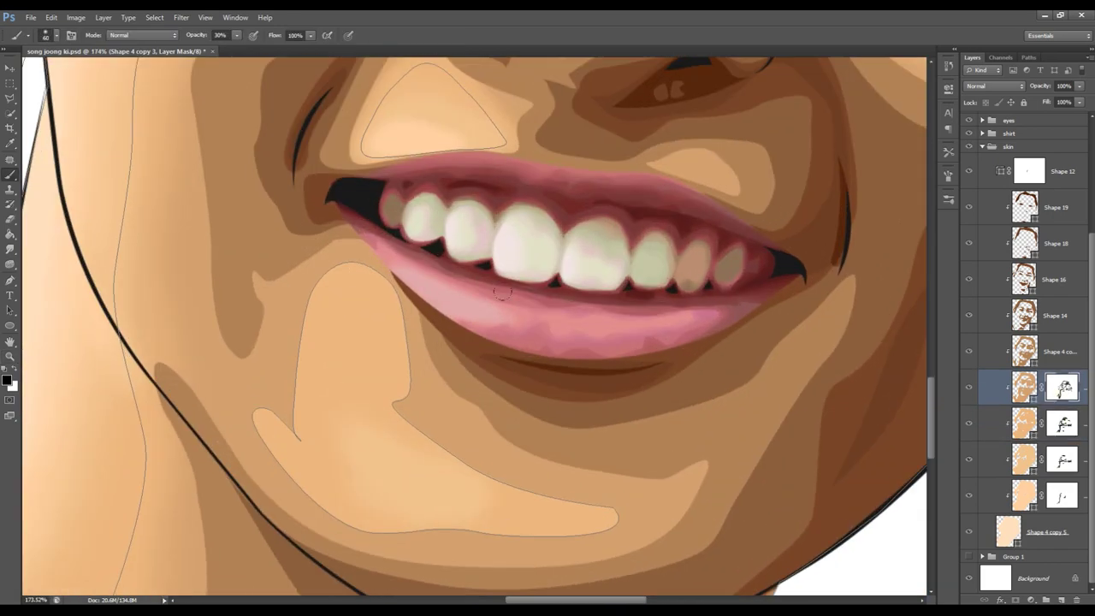
{"action": "key", "text": "bracketright"}
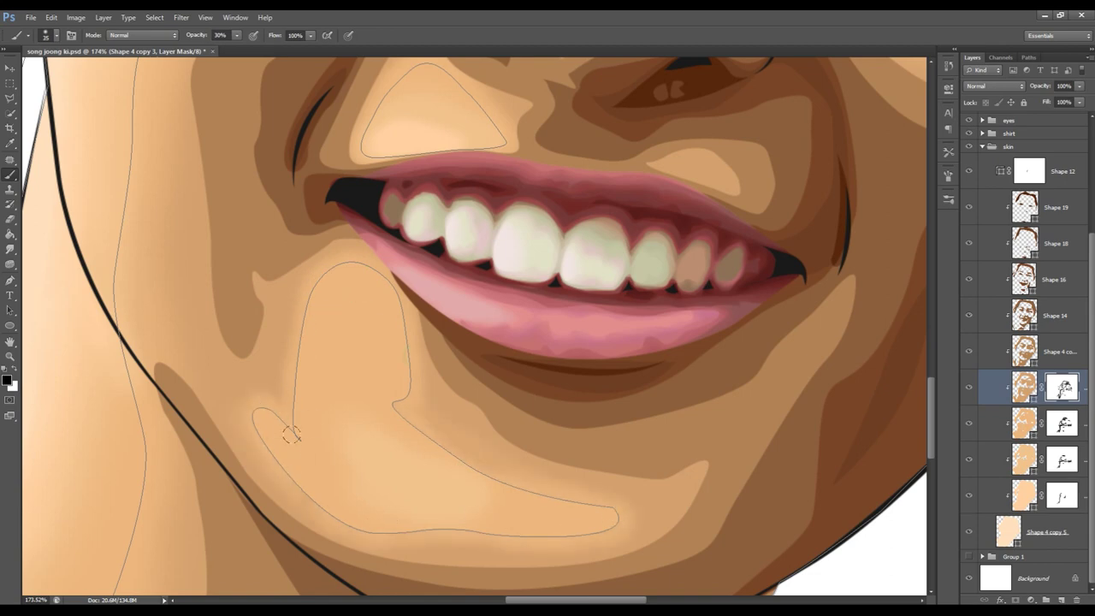
{"action": "left_click", "coordinate": [1049, 145]}
{"action": "key", "text": "ctrl+0"}
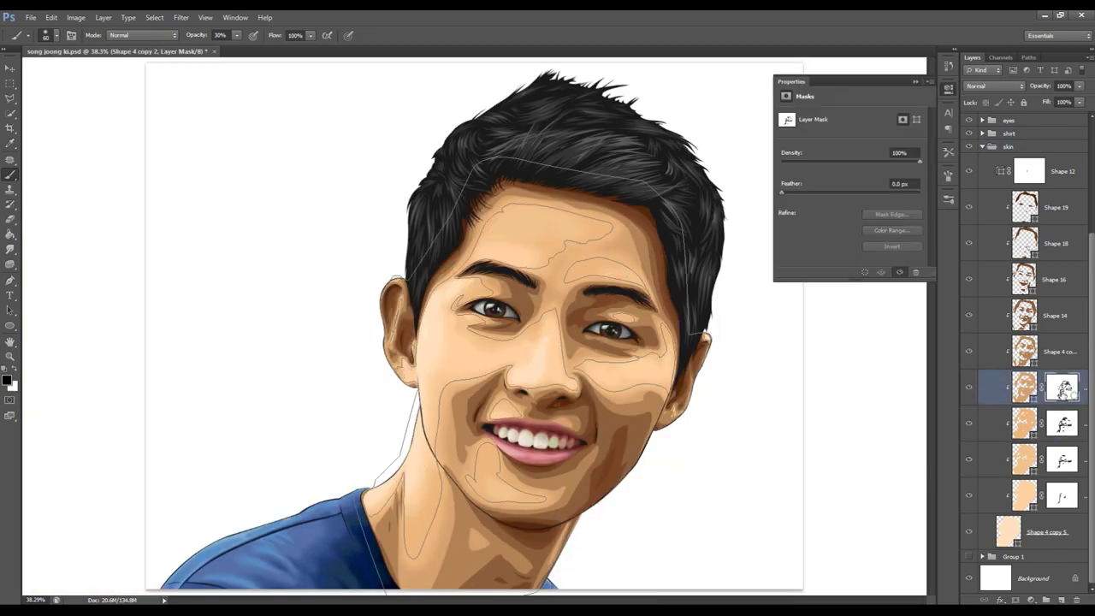
{"action": "left_click", "coordinate": [1063, 351]}
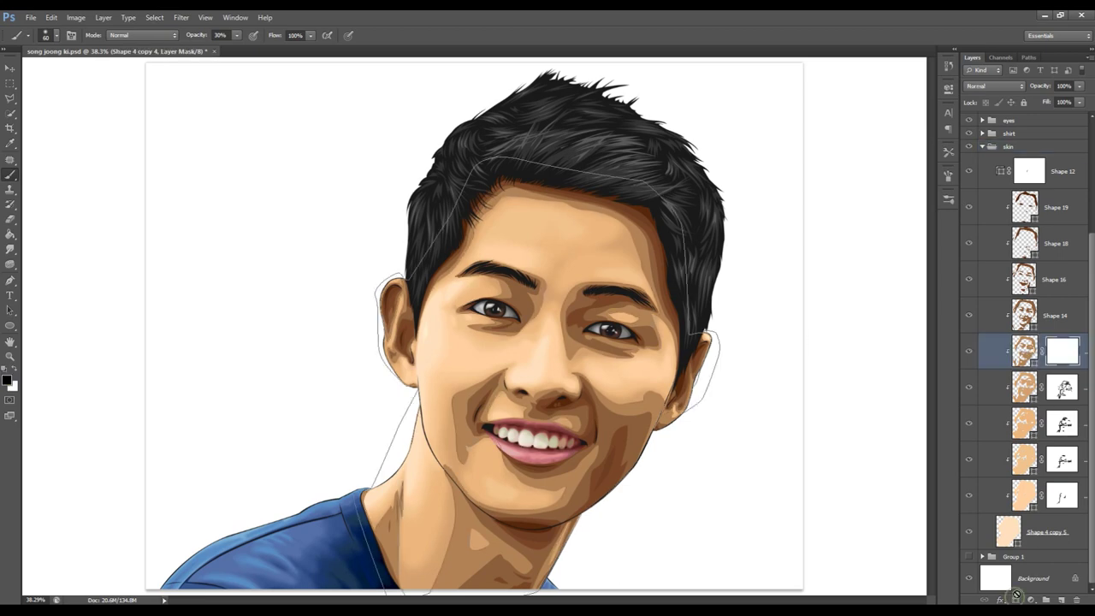
- Soften the shadow under the nose and the shadow band left of the nose
{"action": "left_click_drag", "start_coordinate": [565, 342], "coordinate": [650, 342]}
{"action": "left_click_drag", "start_coordinate": [364, 406], "coordinate": [647, 417]}
{"action": "mouse_move", "coordinate": [338, 405]}
{"action": "left_mouse_down"}
{"action": "mouse_move", "coordinate": [713, 424]}
{"action": "mouse_move", "coordinate": [753, 359]}
{"action": "left_mouse_up"}
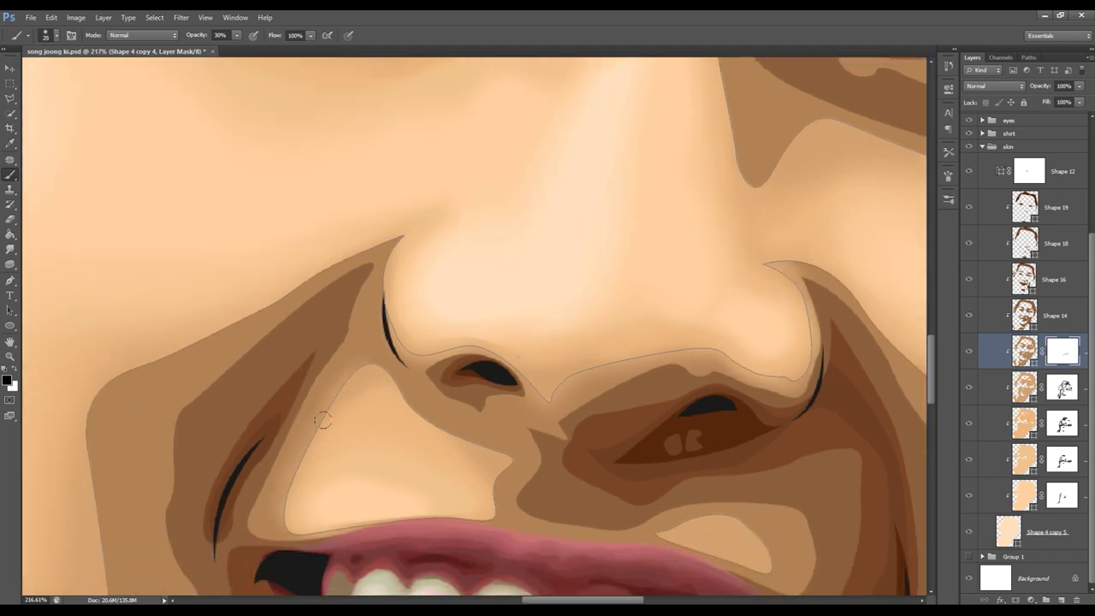
{"action": "left_click_drag", "start_coordinate": [407, 400], "coordinate": [462, 428]}
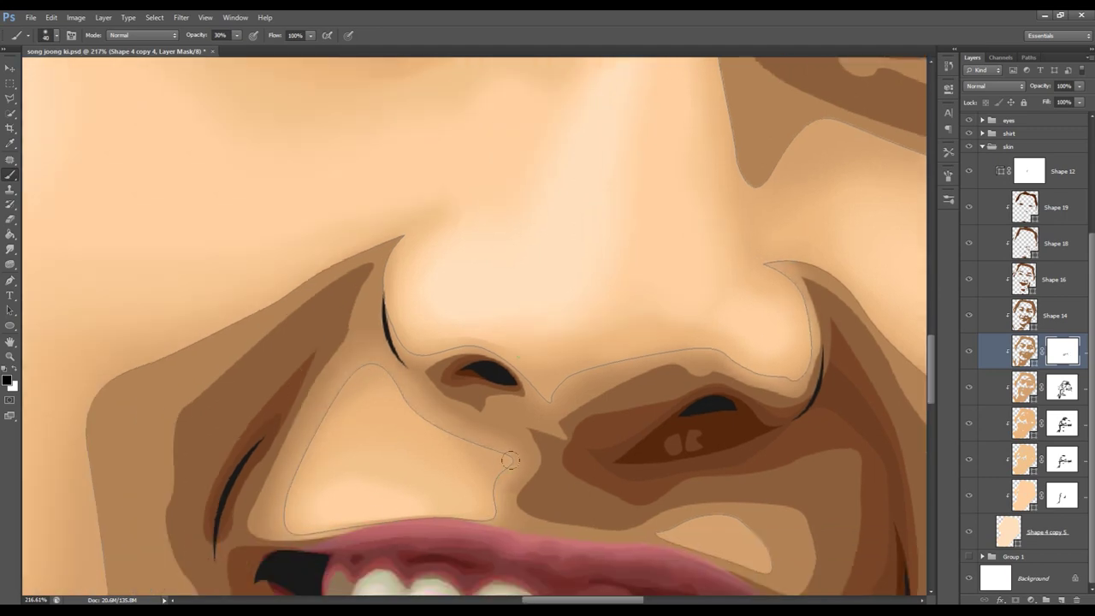
{"action": "left_click_drag", "start_coordinate": [426, 377], "coordinate": [577, 411]}
{"action": "left_click_drag", "start_coordinate": [547, 273], "coordinate": [217, 449]}
- Lighten the cheek and brown bands beside the mouth corner
{"action": "scroll", "coordinate": [282, 428], "scroll_direction": "down", "scroll_amount": 5}
{"action": "mouse_move", "coordinate": [289, 451]}
{"action": "left_mouse_down"}
{"action": "mouse_move", "coordinate": [278, 342]}
{"action": "mouse_move", "coordinate": [295, 453]}
{"action": "left_mouse_up"}
{"action": "mouse_move", "coordinate": [393, 313]}
{"action": "left_mouse_down"}
{"action": "mouse_move", "coordinate": [296, 356]}
{"action": "mouse_move", "coordinate": [350, 305]}
{"action": "left_mouse_up"}
{"action": "left_click_drag", "start_coordinate": [282, 351], "coordinate": [253, 436]}
{"action": "scroll", "coordinate": [298, 148], "scroll_direction": "up", "scroll_amount": 2}
{"action": "left_click_drag", "start_coordinate": [299, 148], "coordinate": [239, 394]}
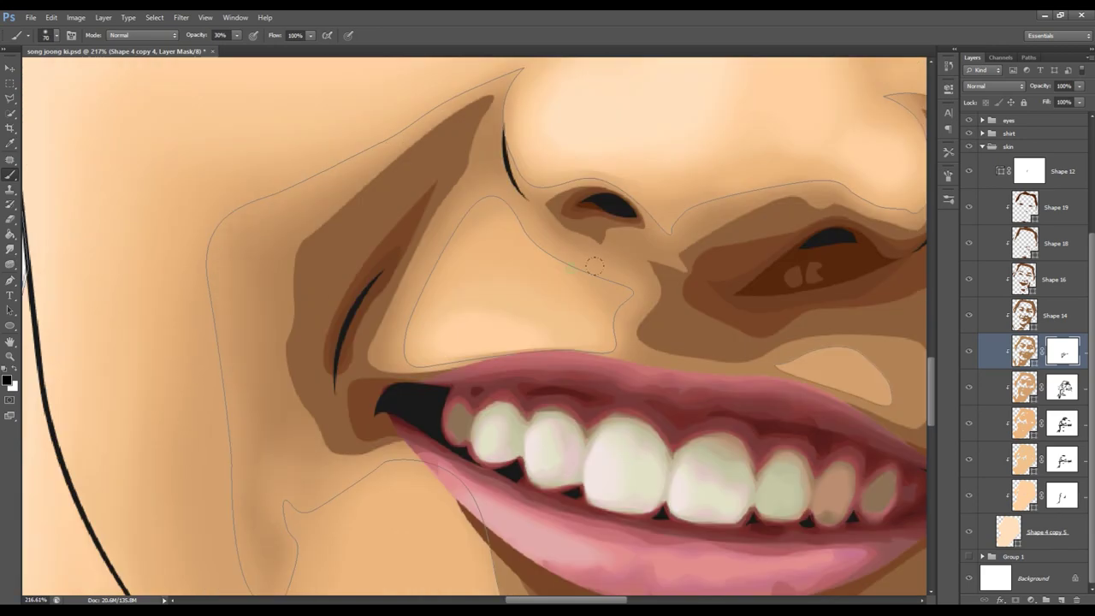
- Blend the chin highlight edges and lighten the shadow under the lower lip
{"action": "left_click", "coordinate": [1008, 146]}
{"action": "key", "text": "ctrl+0"}
{"action": "left_click", "coordinate": [1063, 357]}
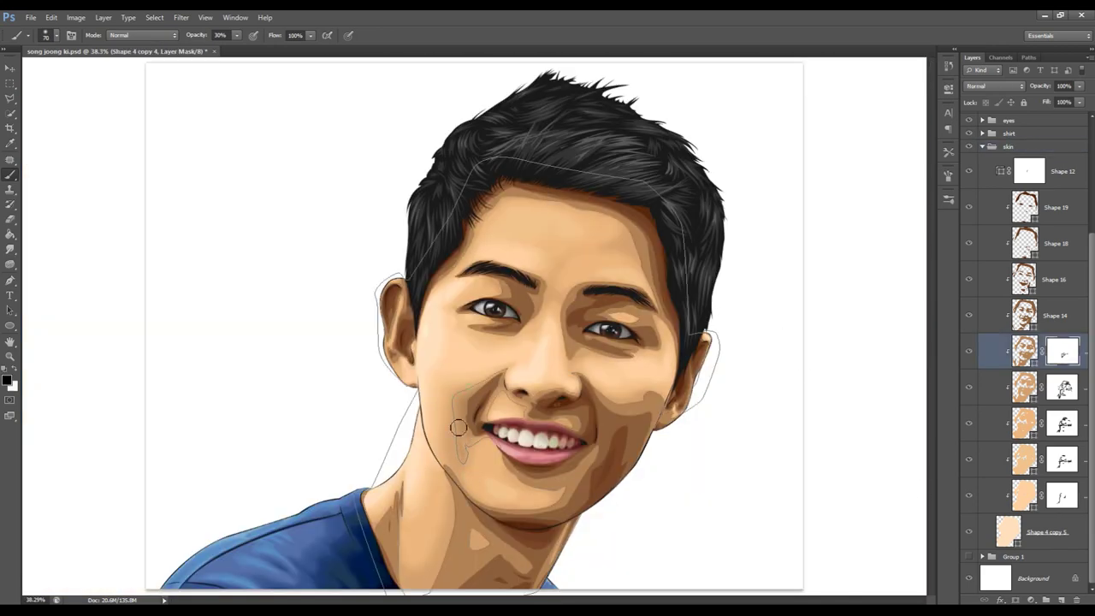
{"action": "left_click", "coordinate": [1049, 148]}
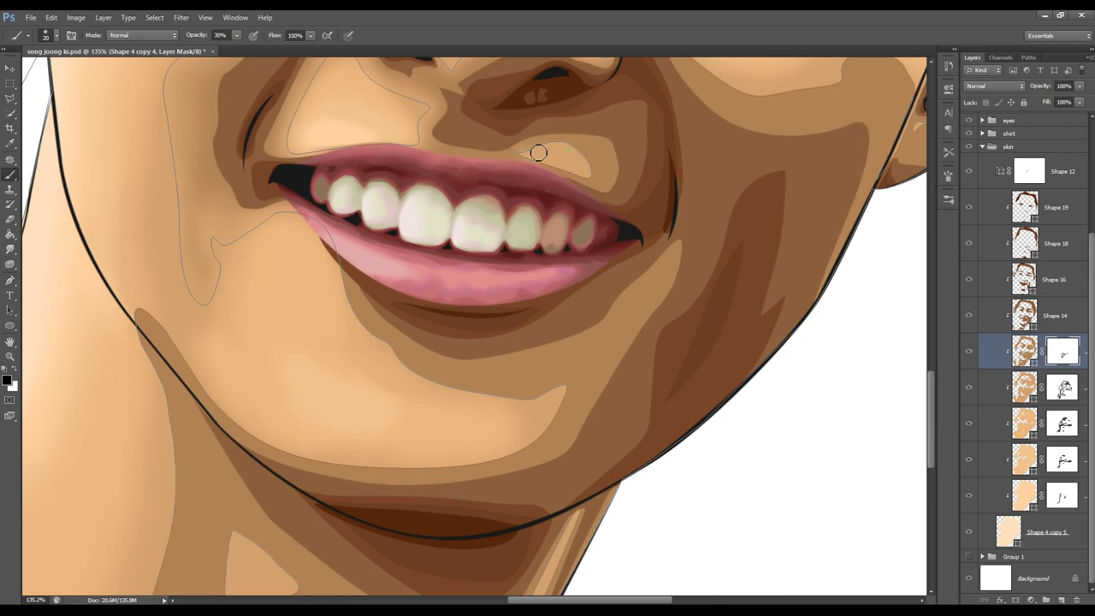
{"action": "key", "text": "bracketleft"}
{"action": "key", "text": "bracketleft"}
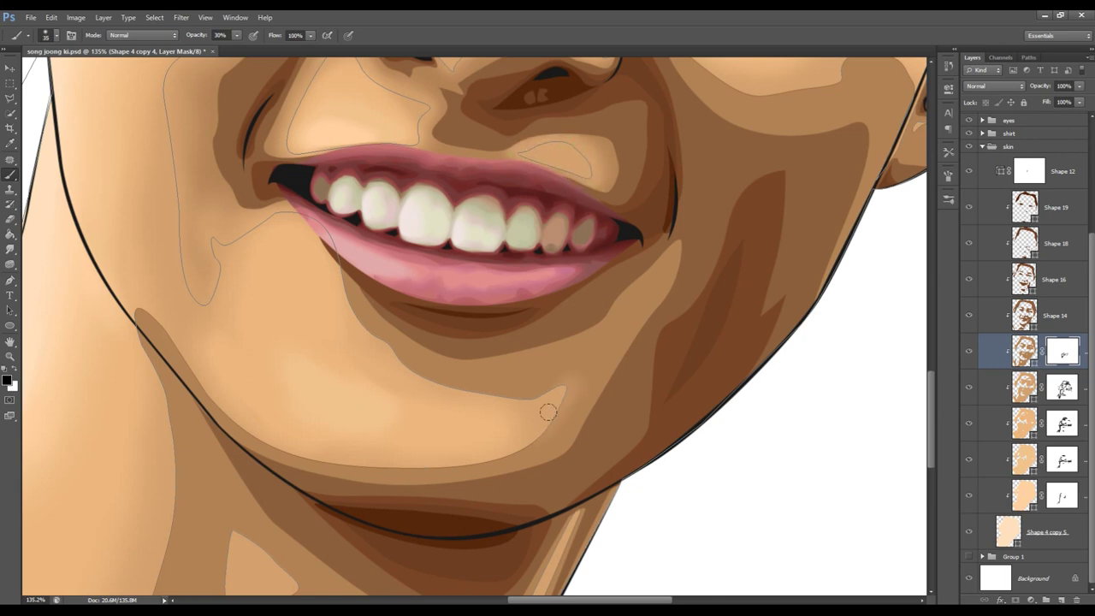
{"action": "left_click_drag", "start_coordinate": [517, 469], "coordinate": [465, 459]}
{"action": "left_click_drag", "start_coordinate": [379, 328], "coordinate": [379, 362]}
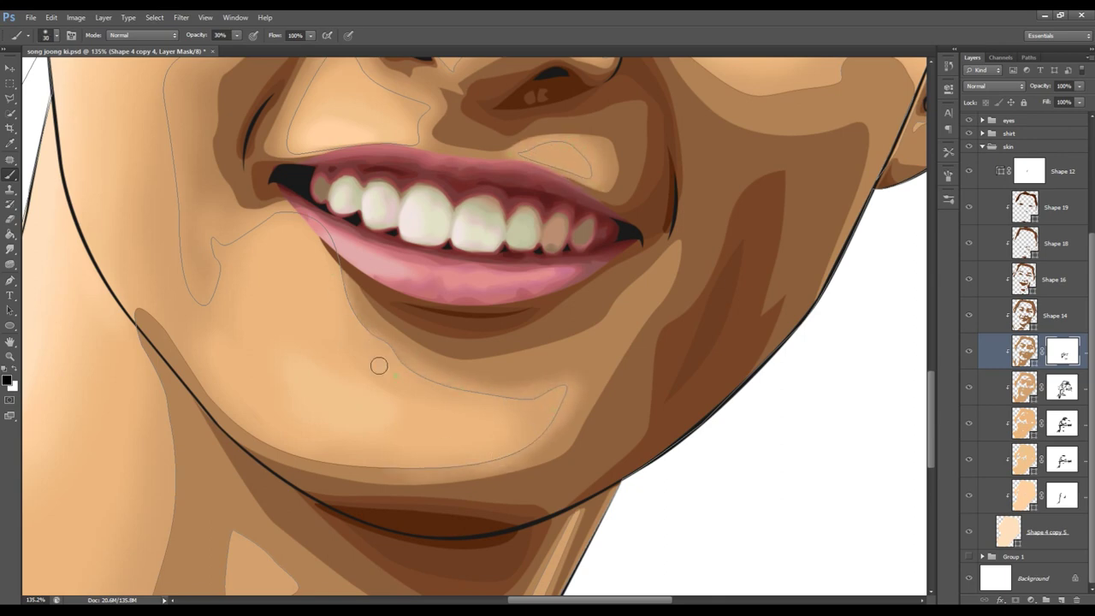
{"action": "left_click_drag", "start_coordinate": [183, 359], "coordinate": [310, 450]}
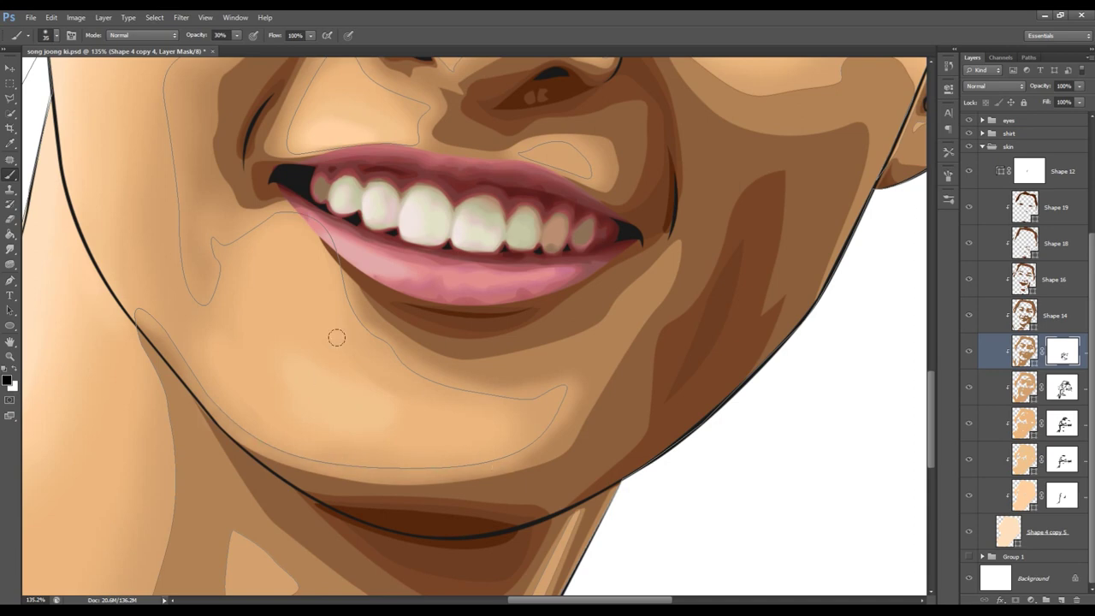
- Soften and blend the triangle highlight on the neck
{"action": "mouse_move", "coordinate": [583, 524]}
{"action": "left_mouse_down"}
{"action": "mouse_move", "coordinate": [783, 263]}
{"action": "mouse_move", "coordinate": [775, 283]}
{"action": "left_mouse_up"}
{"action": "key", "text": "bracketleft"}
{"action": "mouse_move", "coordinate": [438, 267]}
{"action": "left_mouse_down"}
{"action": "mouse_move", "coordinate": [436, 347]}
{"action": "mouse_move", "coordinate": [514, 340]}
{"action": "left_mouse_up"}
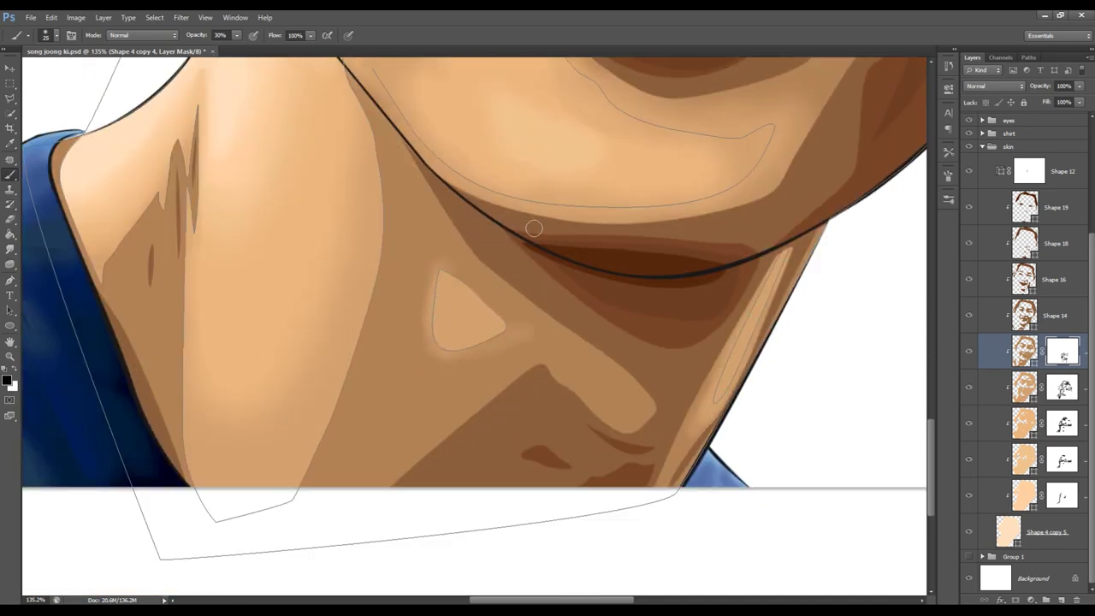
{"action": "mouse_move", "coordinate": [489, 292]}
{"action": "left_mouse_down"}
{"action": "mouse_move", "coordinate": [485, 342]}
{"action": "mouse_move", "coordinate": [482, 320]}
{"action": "mouse_move", "coordinate": [455, 336]}
{"action": "left_mouse_up"}
{"action": "key", "text": "bracketright"}
{"action": "key", "text": "bracketright"}
{"action": "key", "text": "bracketright"}
- Lighten the neck shading along the edge line and the dark streaks on the neck
{"action": "left_click", "coordinate": [1052, 147]}
{"action": "key", "text": "ctrl+0"}
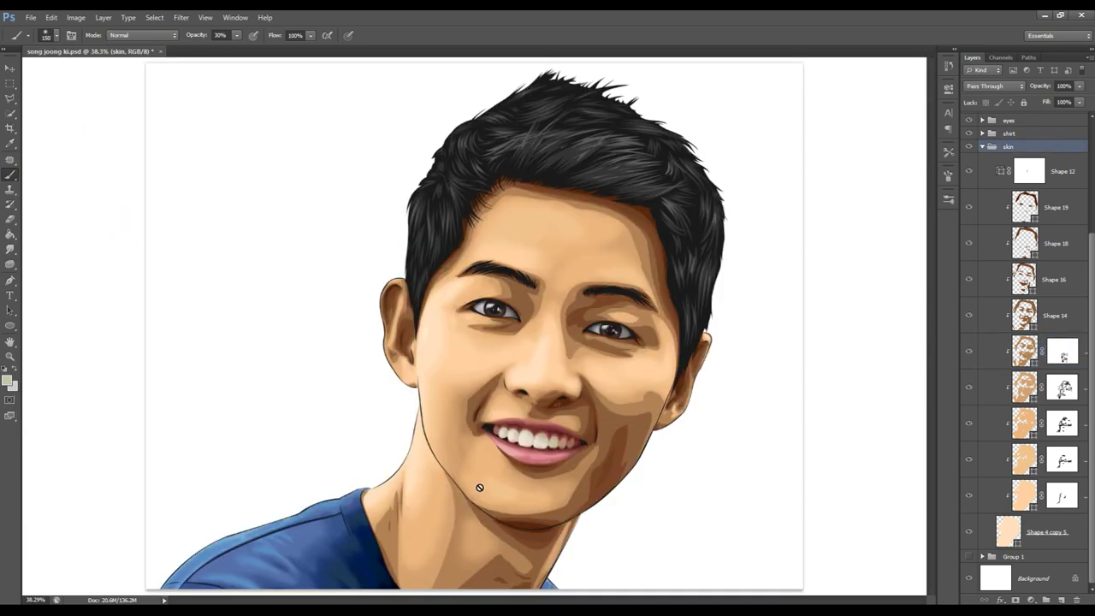
{"action": "scroll", "coordinate": [506, 497], "scroll_direction": "up", "scroll_amount": 5}
{"action": "left_click", "coordinate": [1064, 351]}
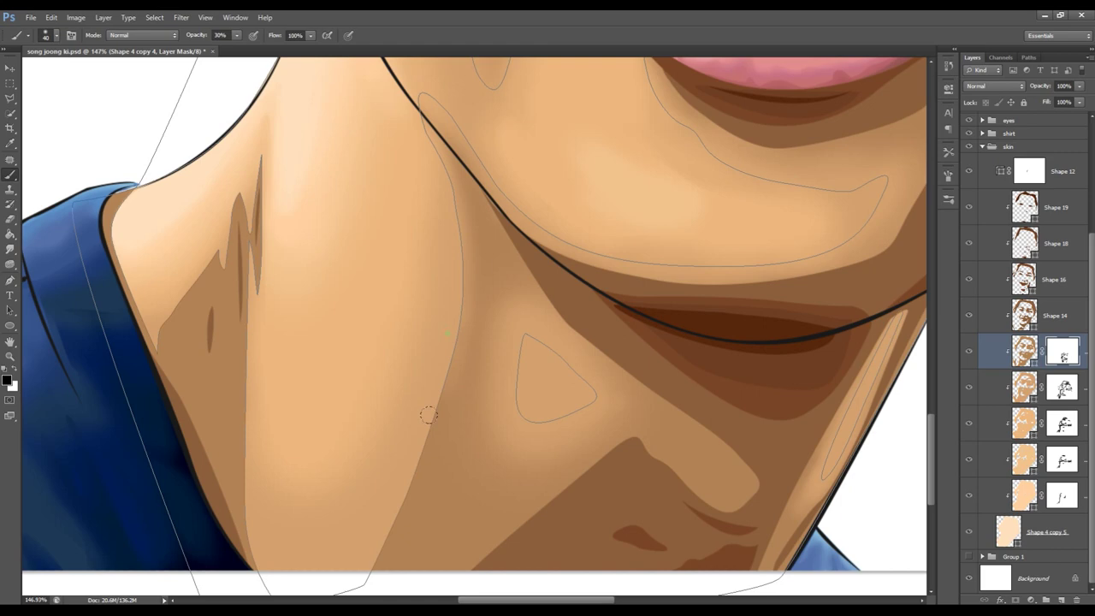
{"action": "left_click_drag", "start_coordinate": [424, 384], "coordinate": [413, 414]}
{"action": "left_click_drag", "start_coordinate": [421, 172], "coordinate": [431, 222]}
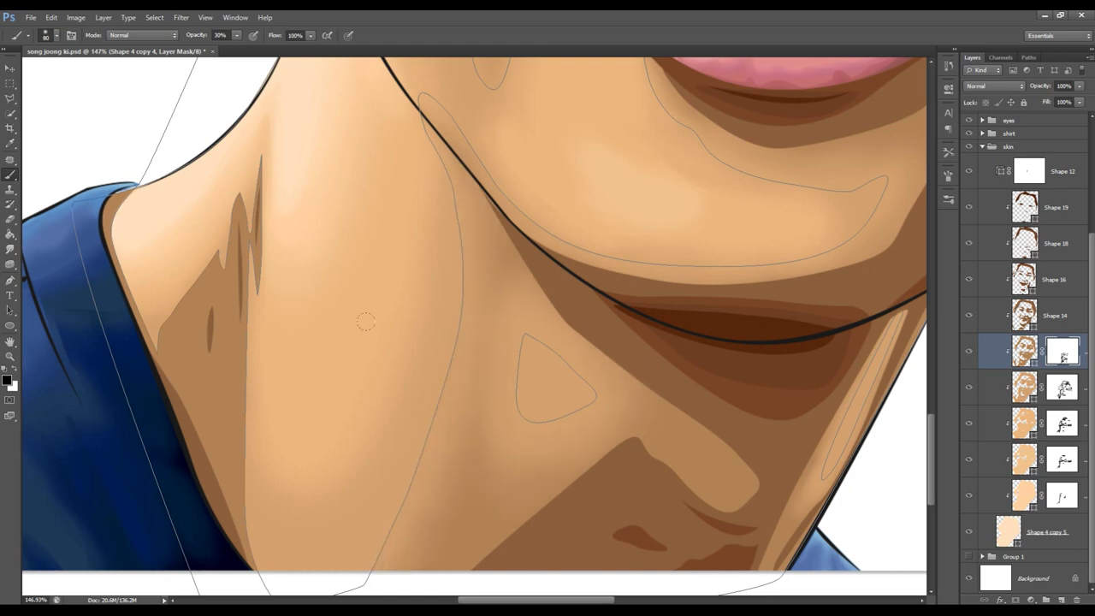
{"action": "mouse_move", "coordinate": [162, 317]}
{"action": "left_mouse_down"}
{"action": "mouse_move", "coordinate": [244, 174]}
{"action": "mouse_move", "coordinate": [228, 254]}
{"action": "left_mouse_up"}
{"action": "key", "text": "bracketleft"}
{"action": "left_click_drag", "start_coordinate": [267, 165], "coordinate": [251, 254]}
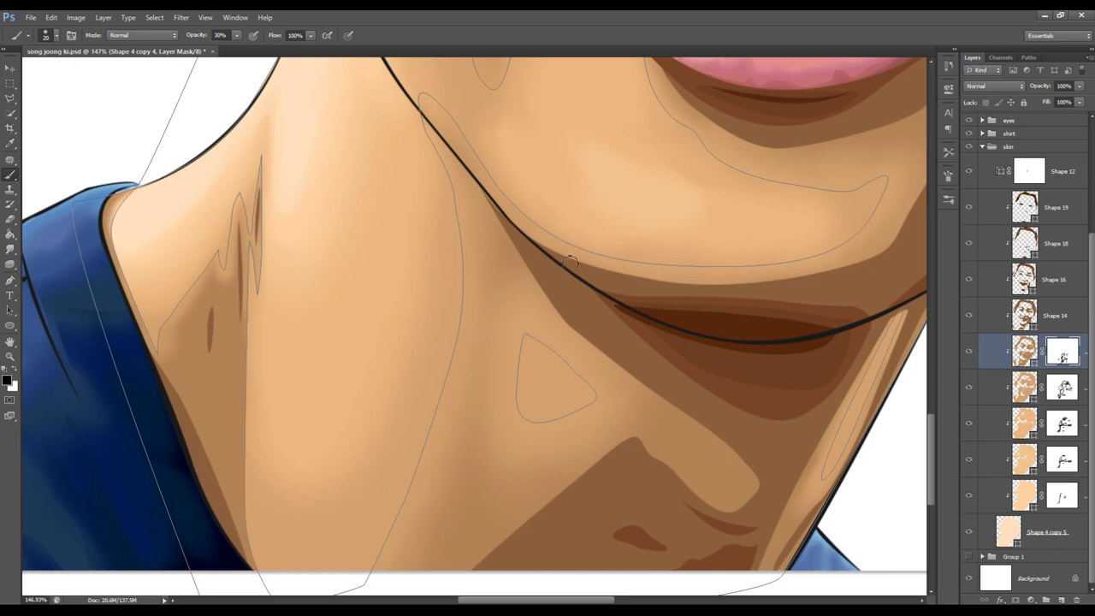
{"action": "left_click_drag", "start_coordinate": [256, 304], "coordinate": [245, 423]}
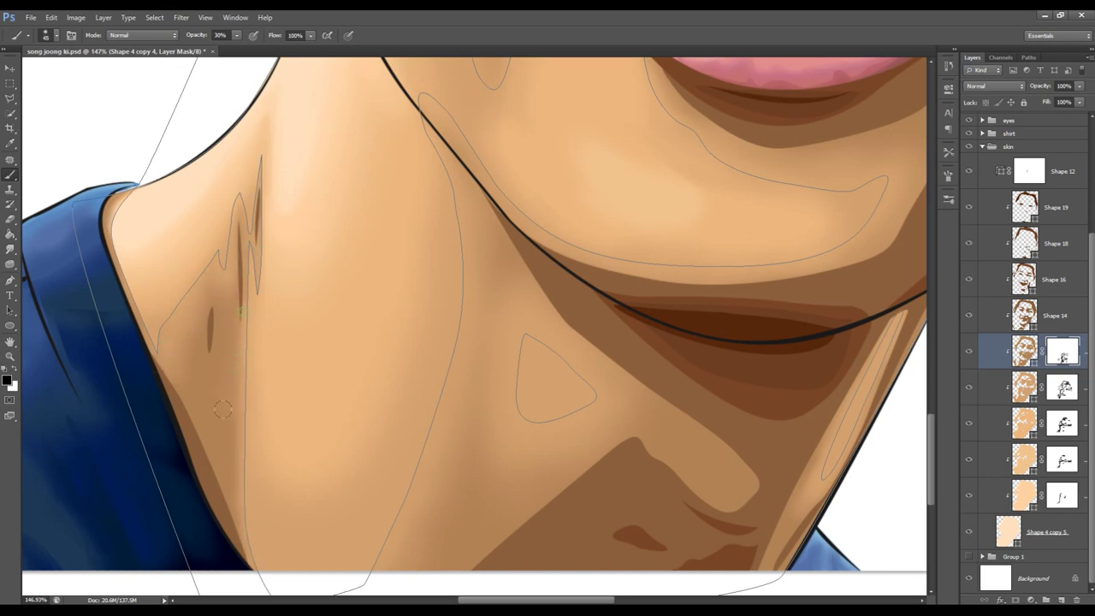
{"action": "key", "text": "bracketright"}
{"action": "key", "text": "bracketright"}
{"action": "key", "text": "bracketright"}
- Pan over the ear, eye and right side of the face and paint along the cheek contour
{"action": "key", "text": "h"}
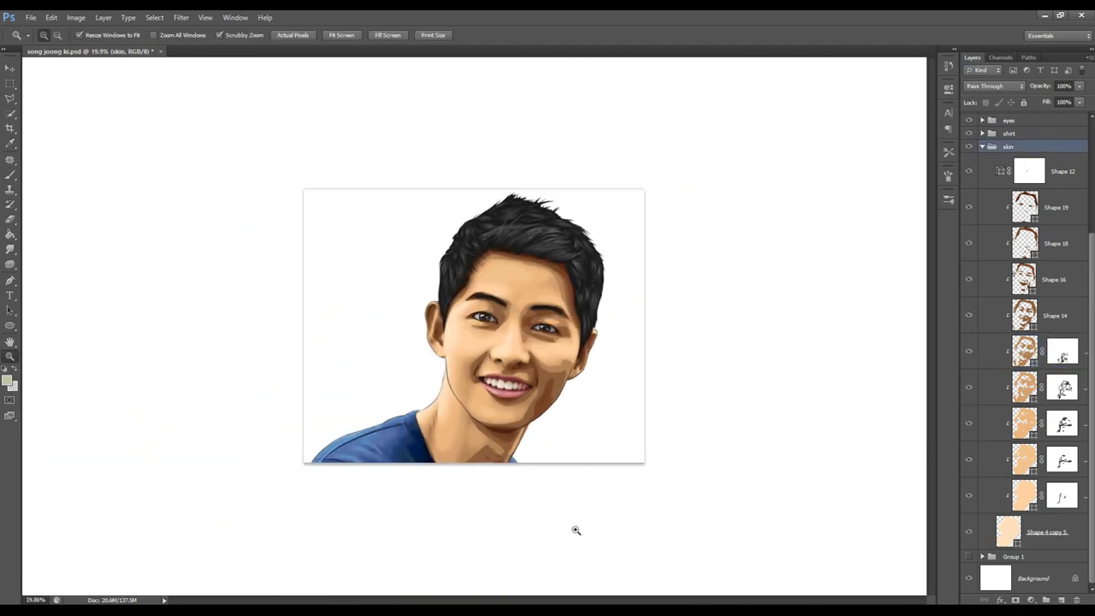
{"action": "left_click_drag", "start_coordinate": [312, 241], "coordinate": [533, 367]}
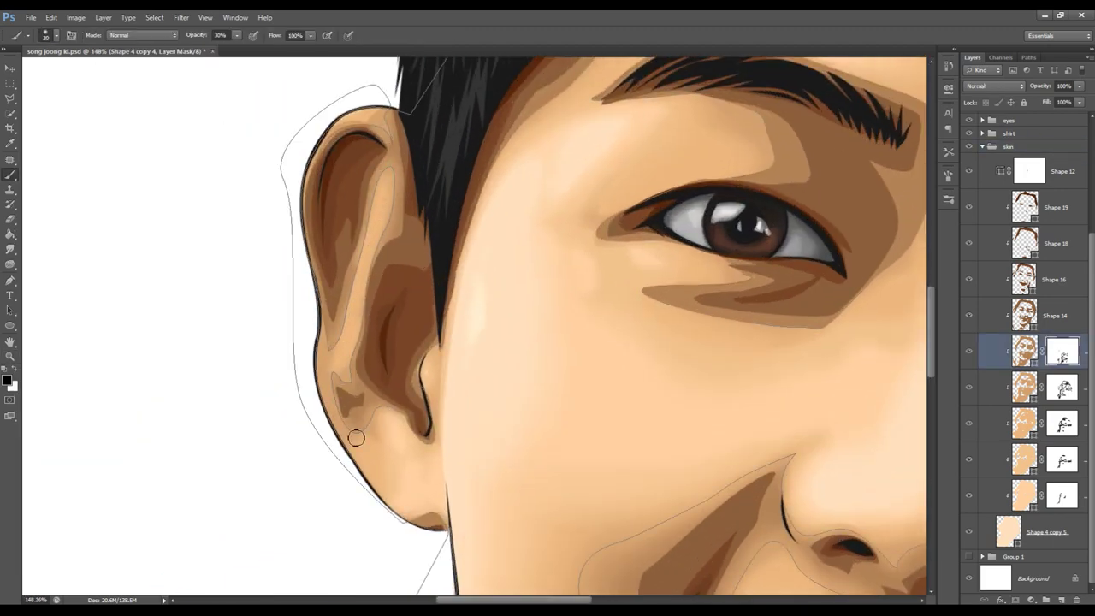
{"action": "key", "text": "h"}
{"action": "left_click_drag", "start_coordinate": [448, 316], "coordinate": [570, 362]}
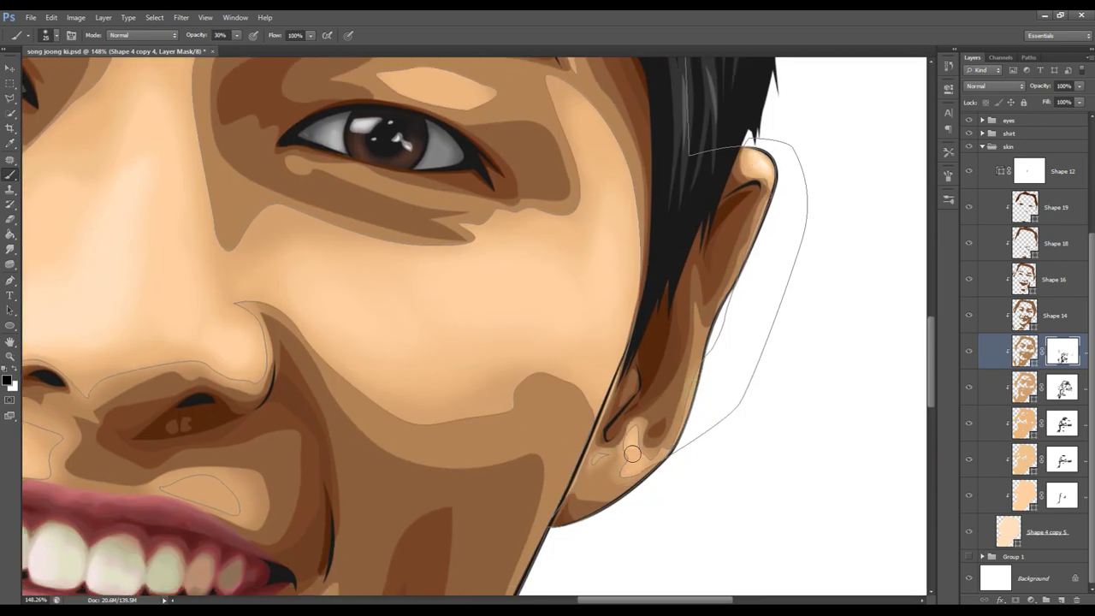
{"action": "mouse_move", "coordinate": [283, 301]}
{"action": "left_mouse_down"}
{"action": "mouse_move", "coordinate": [349, 379]}
{"action": "mouse_move", "coordinate": [520, 406]}
{"action": "mouse_move", "coordinate": [533, 369]}
{"action": "mouse_move", "coordinate": [568, 387]}
{"action": "left_mouse_up"}
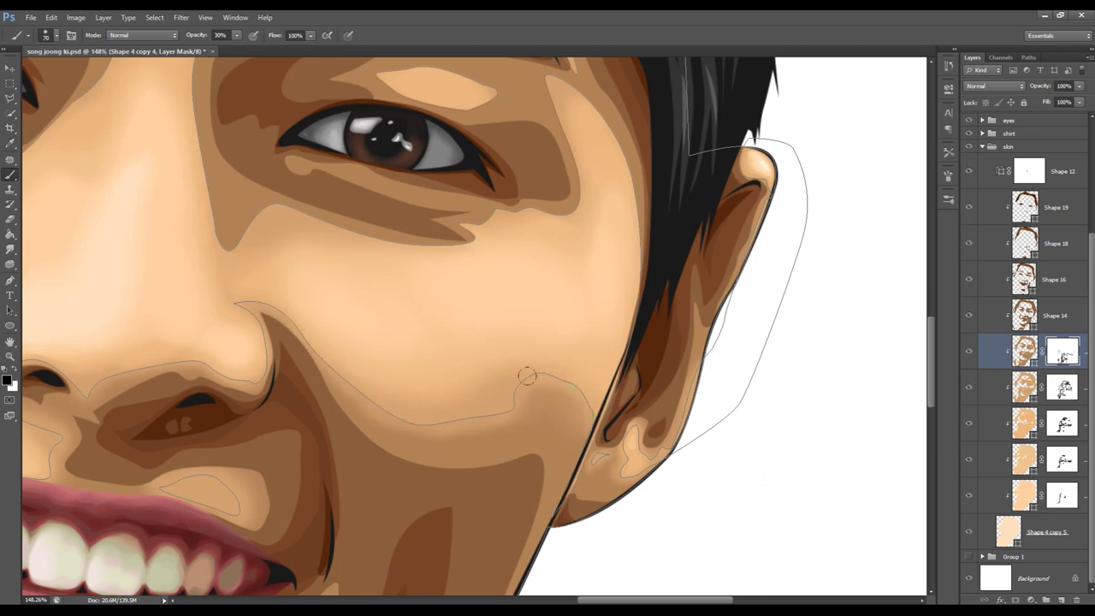
{"action": "key", "text": "ctrl+0"}
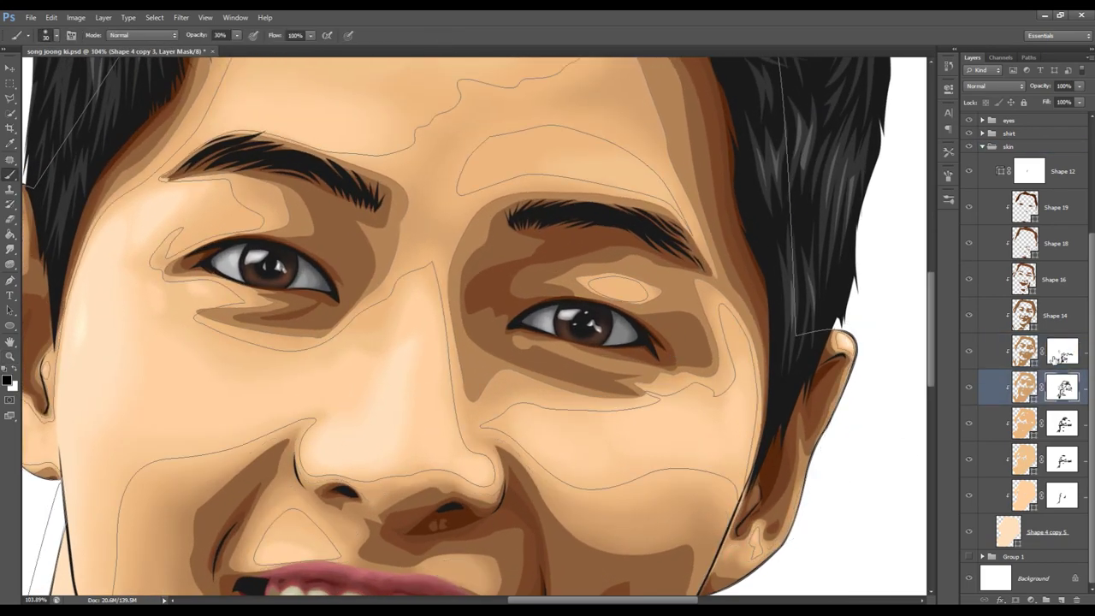
- On the Shape 4 copy 4 mask, soften the shadow edge around the eyes and above the right eye
{"action": "left_click", "coordinate": [1061, 353]}
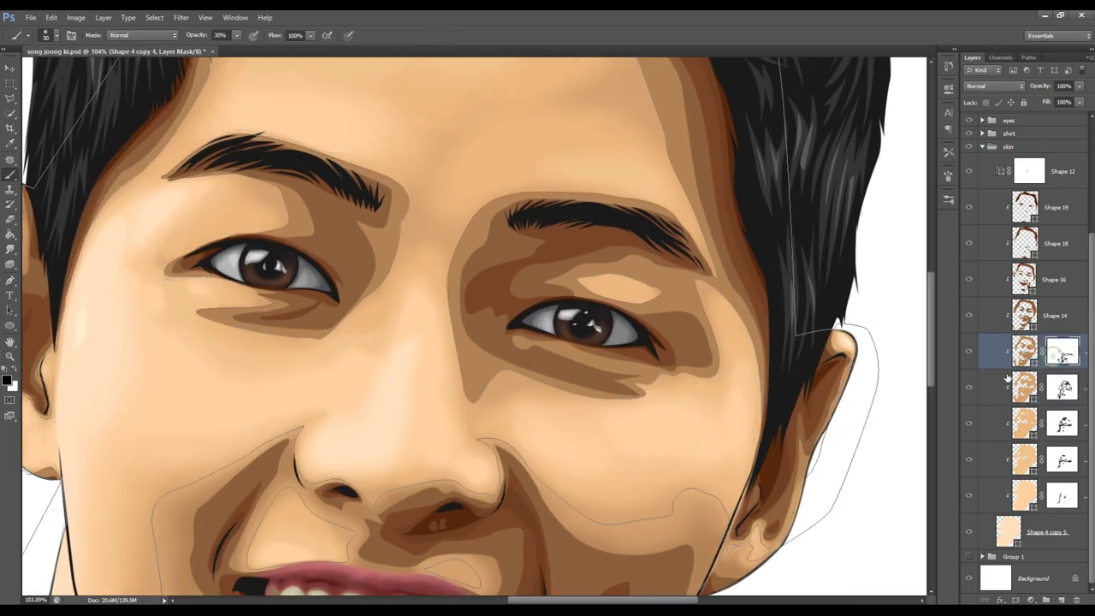
{"action": "left_click_drag", "start_coordinate": [195, 211], "coordinate": [290, 302]}
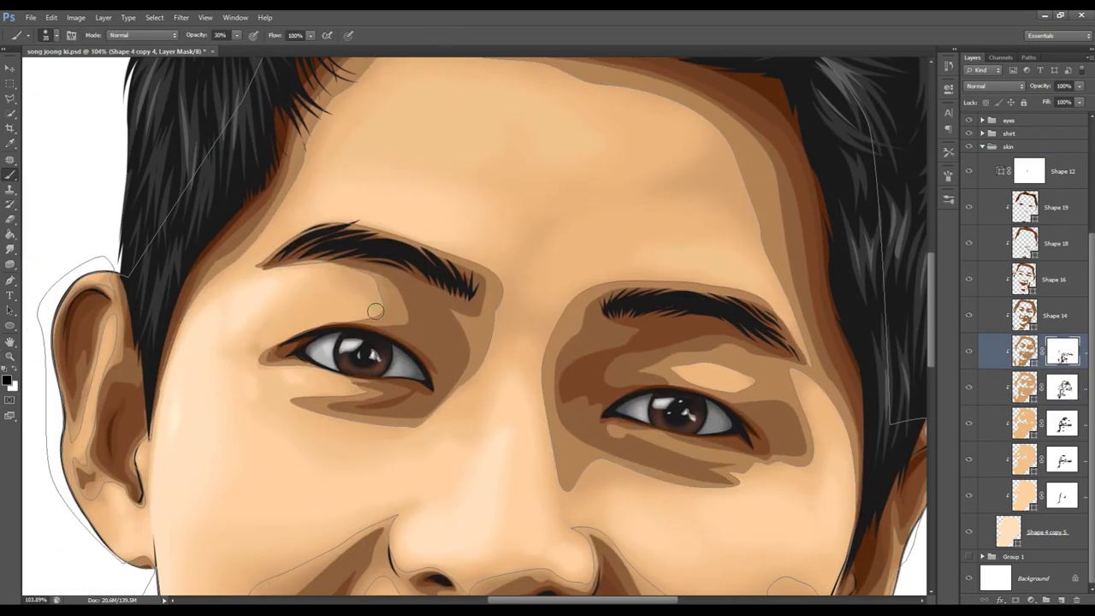
{"action": "mouse_move", "coordinate": [290, 233]}
{"action": "left_mouse_down"}
{"action": "mouse_move", "coordinate": [494, 259]}
{"action": "mouse_move", "coordinate": [494, 320]}
{"action": "mouse_move", "coordinate": [374, 420]}
{"action": "mouse_move", "coordinate": [441, 417]}
{"action": "left_mouse_up"}
{"action": "left_click_drag", "start_coordinate": [299, 402], "coordinate": [360, 393]}
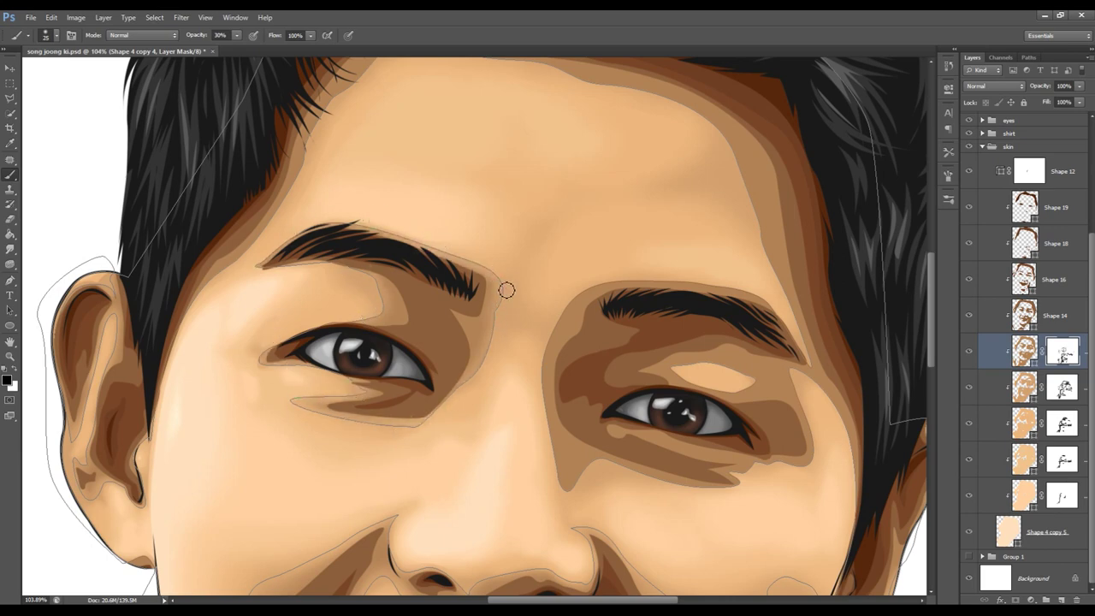
{"action": "left_click_drag", "start_coordinate": [676, 370], "coordinate": [753, 383]}
- With a larger brush, lighten nose, eyebrow and under-eye shading, then soften the forehead hairline
{"action": "key", "text": "bracketright"}
{"action": "key", "text": "bracketright"}
{"action": "mouse_move", "coordinate": [569, 306]}
{"action": "left_mouse_down"}
{"action": "mouse_move", "coordinate": [550, 328]}
{"action": "mouse_move", "coordinate": [809, 366]}
{"action": "mouse_move", "coordinate": [767, 308]}
{"action": "left_mouse_up"}
{"action": "mouse_move", "coordinate": [594, 487]}
{"action": "left_mouse_down"}
{"action": "mouse_move", "coordinate": [604, 457]}
{"action": "mouse_move", "coordinate": [813, 470]}
{"action": "left_mouse_up"}
{"action": "key", "text": "bracketright"}
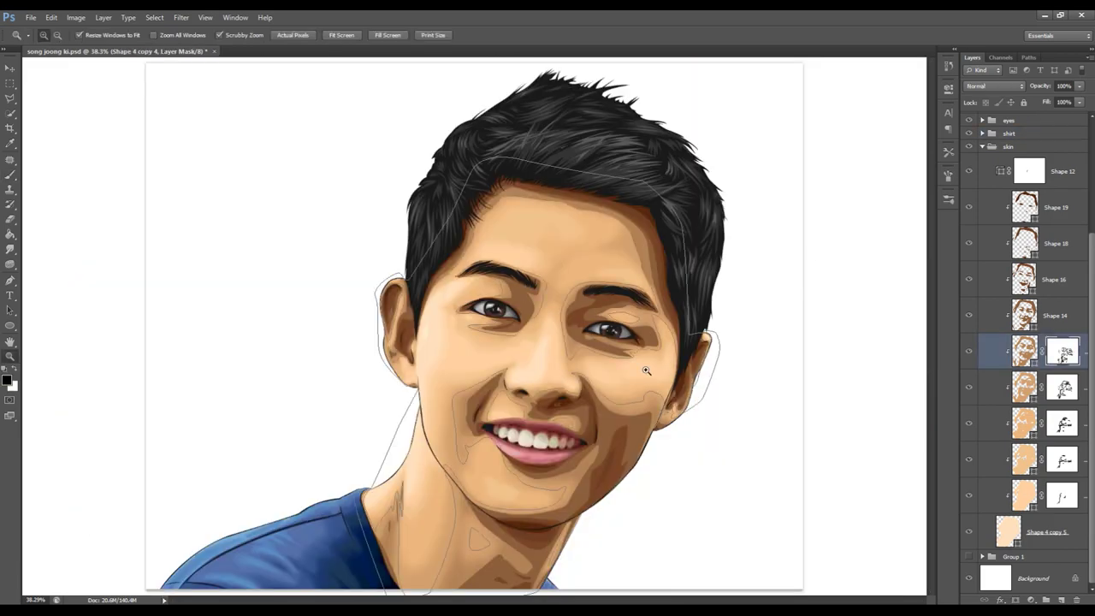
{"action": "left_click_drag", "start_coordinate": [653, 360], "coordinate": [647, 384]}
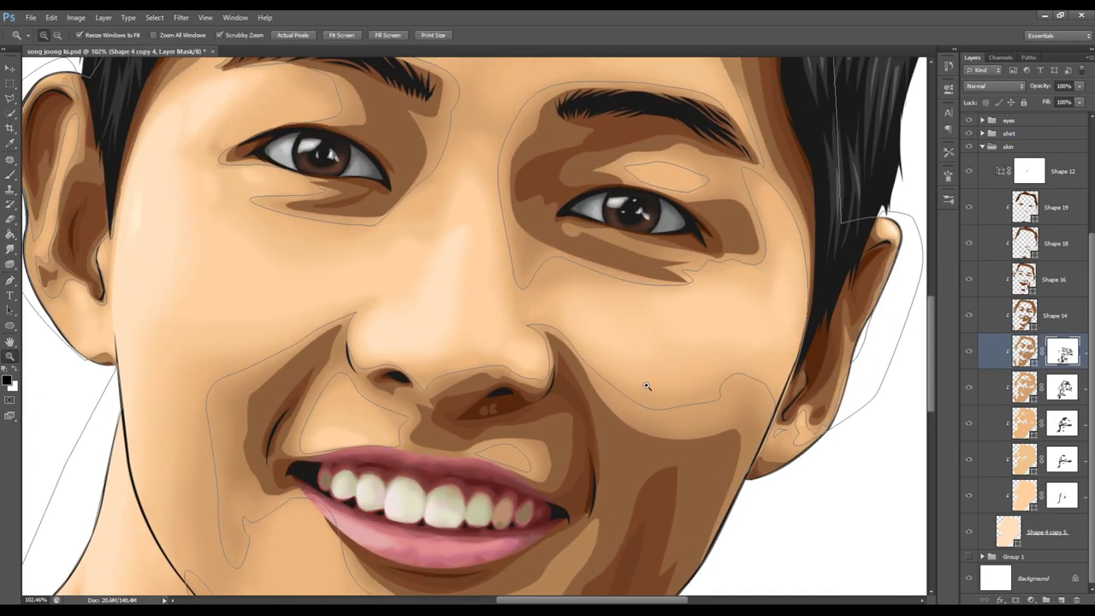
{"action": "left_click_drag", "start_coordinate": [560, 304], "coordinate": [227, 379]}
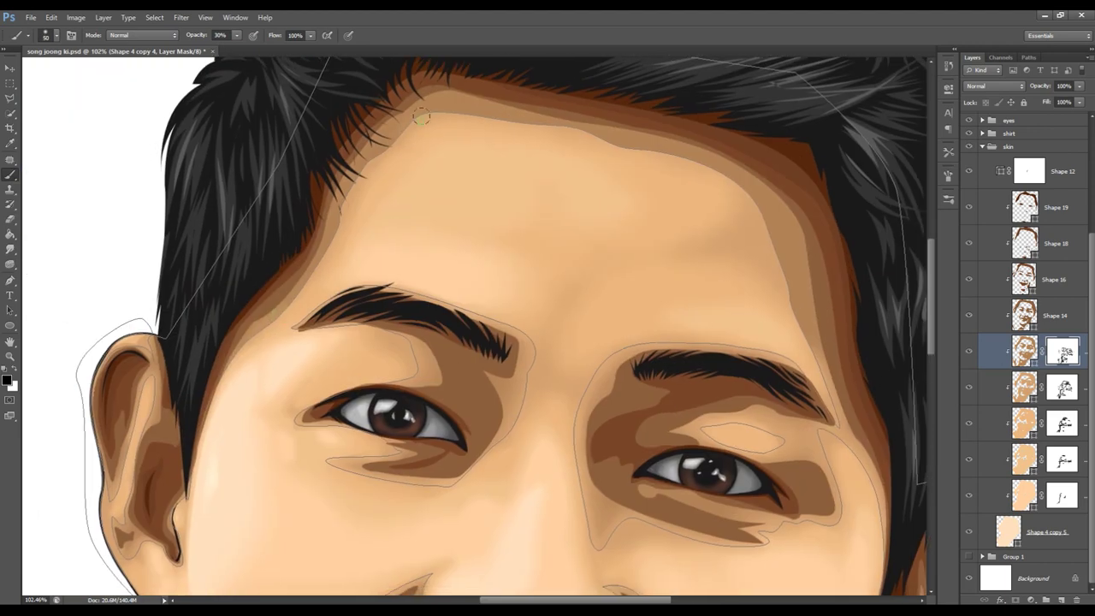
{"action": "mouse_move", "coordinate": [438, 111]}
{"action": "left_mouse_down"}
{"action": "mouse_move", "coordinate": [690, 160]}
{"action": "mouse_move", "coordinate": [792, 341]}
{"action": "left_mouse_up"}
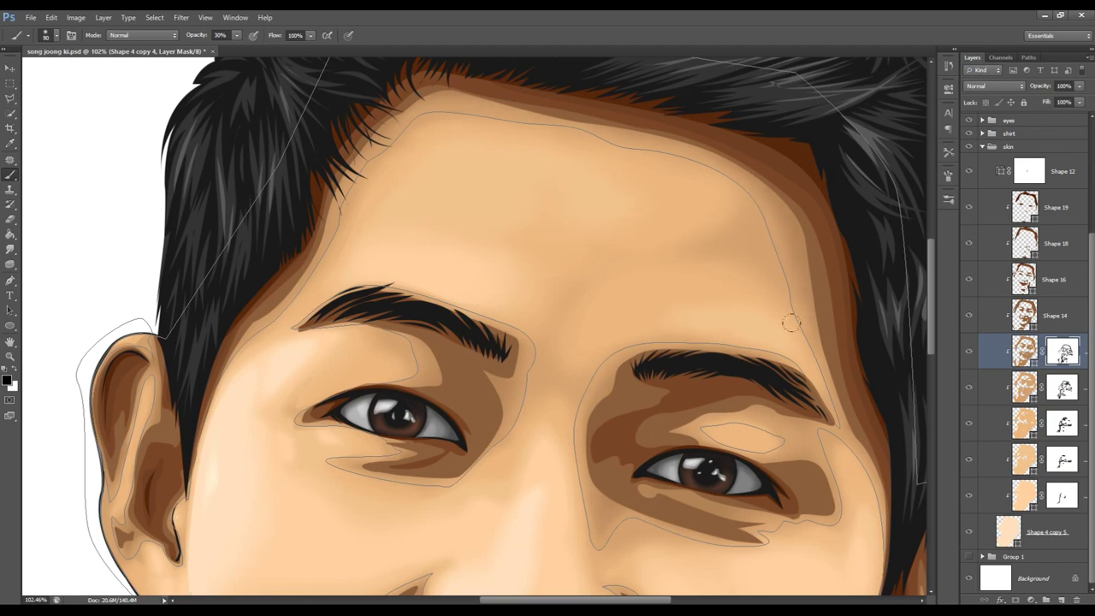
- Zoom the view out and select the Shape 14 layer
{"action": "left_click", "coordinate": [1054, 315]}
{"action": "key", "text": "ctrl+minus"}
{"action": "key", "text": "ctrl+minus"}
{"action": "key", "text": "z"}
{"action": "left_click", "coordinate": [445, 325]}
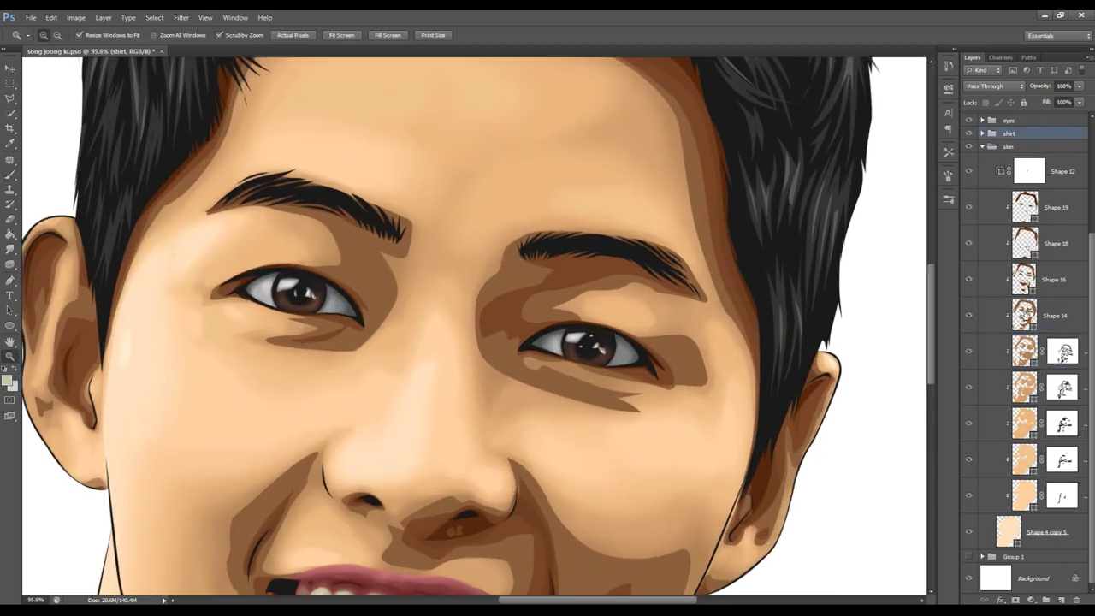
- Add a white mask to Shape 14 and soften shading above the upper lip and beside the nostril
{"action": "left_click", "coordinate": [1016, 600]}
{"action": "scroll", "coordinate": [398, 312], "scroll_direction": "up", "scroll_amount": 3}
{"action": "key", "text": "b"}
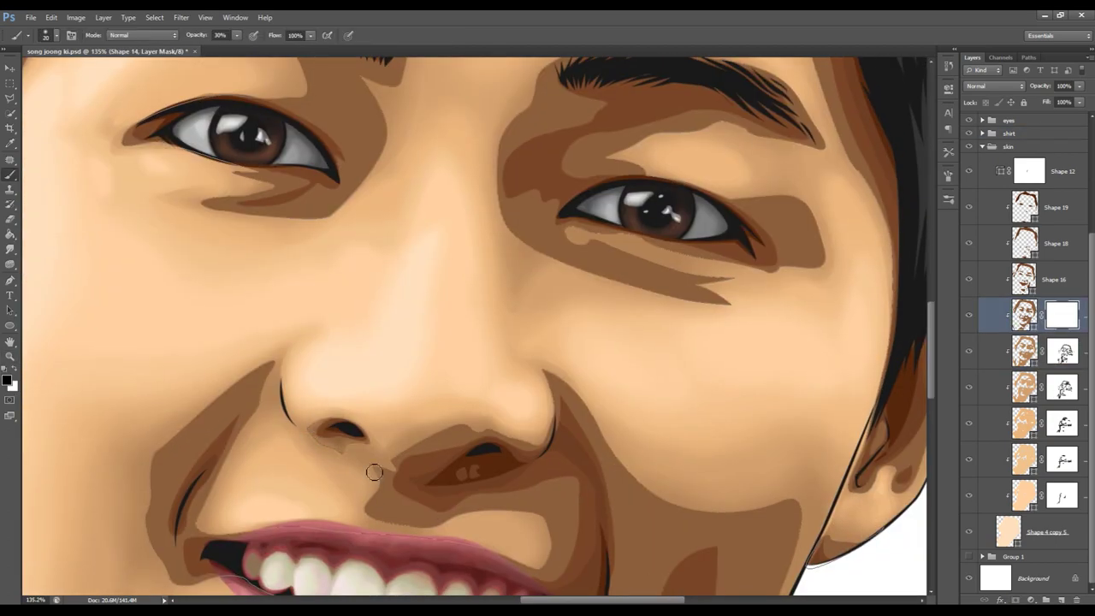
{"action": "left_click_drag", "start_coordinate": [396, 529], "coordinate": [374, 522]}
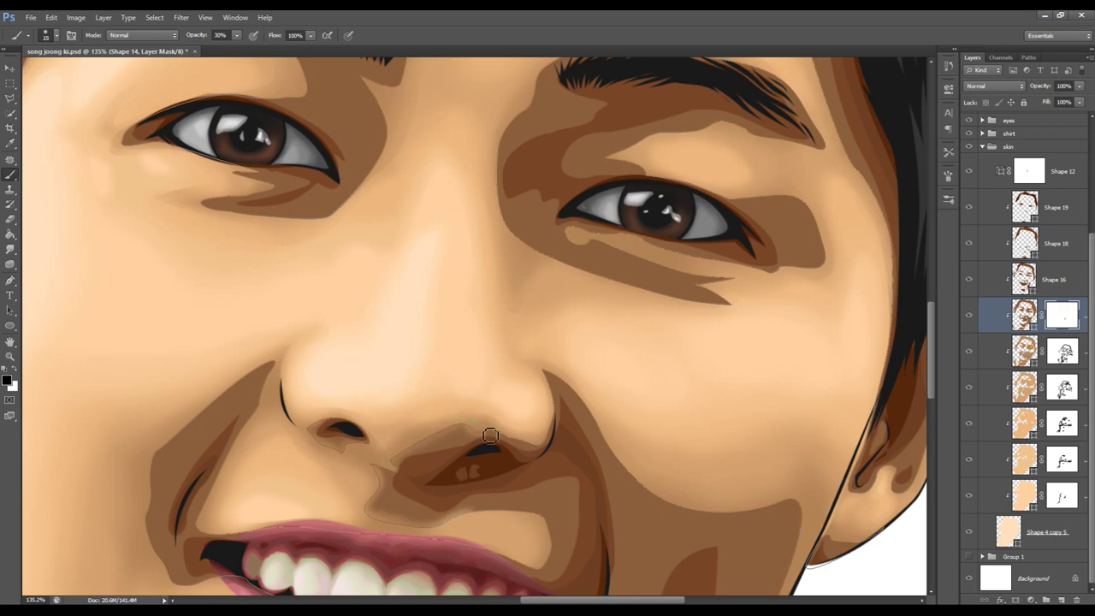
{"action": "left_click_drag", "start_coordinate": [495, 424], "coordinate": [532, 390]}
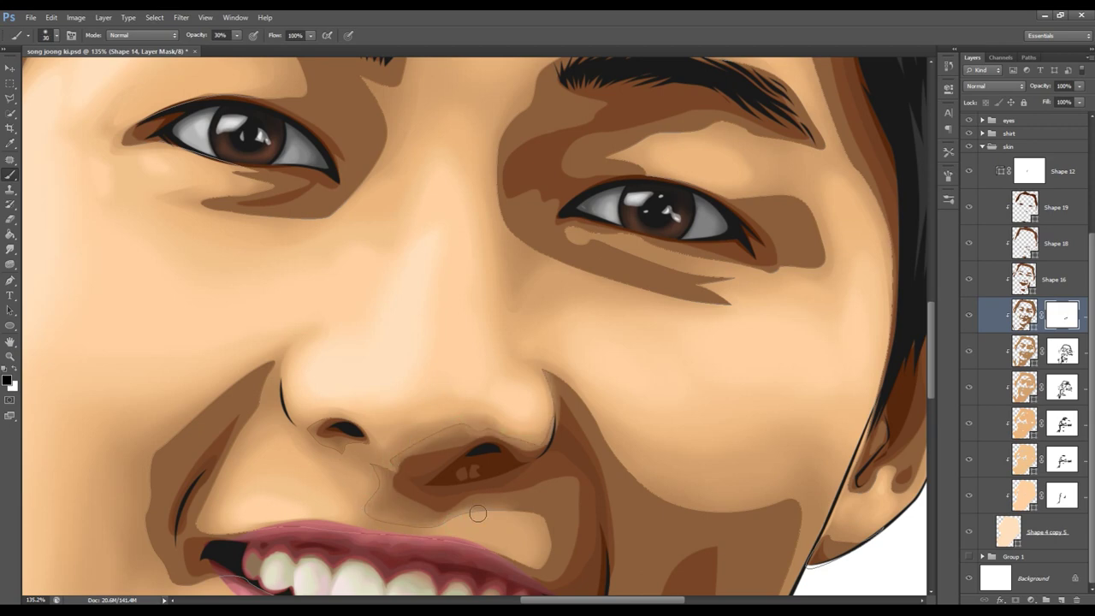
{"action": "left_click_drag", "start_coordinate": [464, 528], "coordinate": [426, 408]}
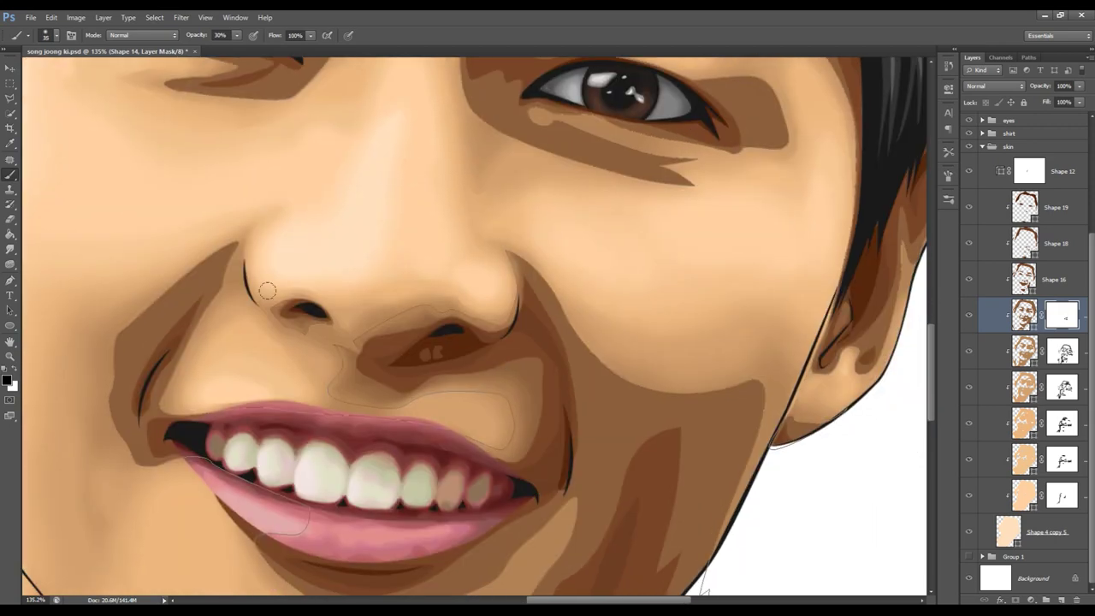
- Soften the cheek fold shading beside the nose and at the left mouth corner on the Shape 14 mask
{"action": "left_click", "coordinate": [1062, 423]}
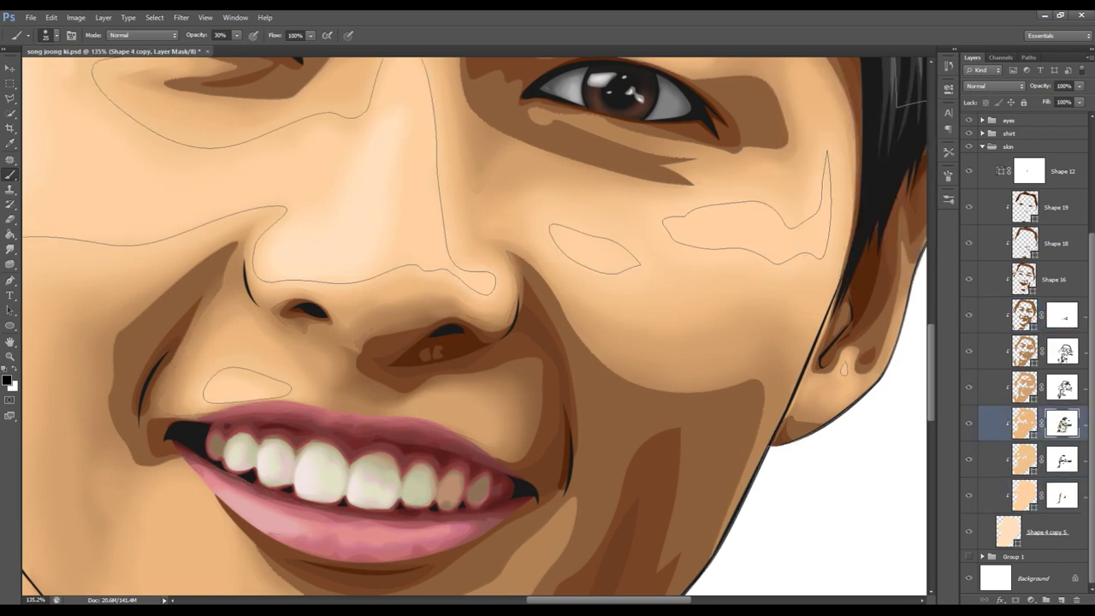
{"action": "left_click", "coordinate": [1062, 315]}
{"action": "left_click_drag", "start_coordinate": [229, 283], "coordinate": [117, 329]}
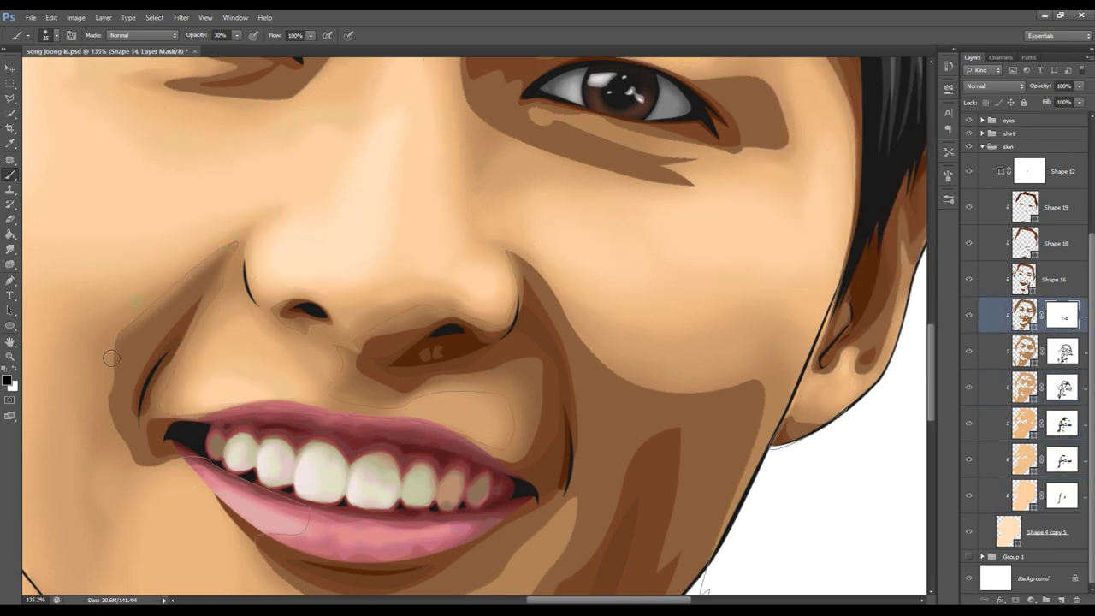
{"action": "left_click_drag", "start_coordinate": [221, 234], "coordinate": [172, 372]}
{"action": "key", "text": "bracketleft"}
{"action": "key", "text": "bracketleft"}
{"action": "key", "text": "bracketleft"}
{"action": "scroll", "coordinate": [164, 316], "scroll_direction": "down", "scroll_amount": 2}
{"action": "scroll", "coordinate": [163, 317], "scroll_direction": "left", "scroll_amount": 2}
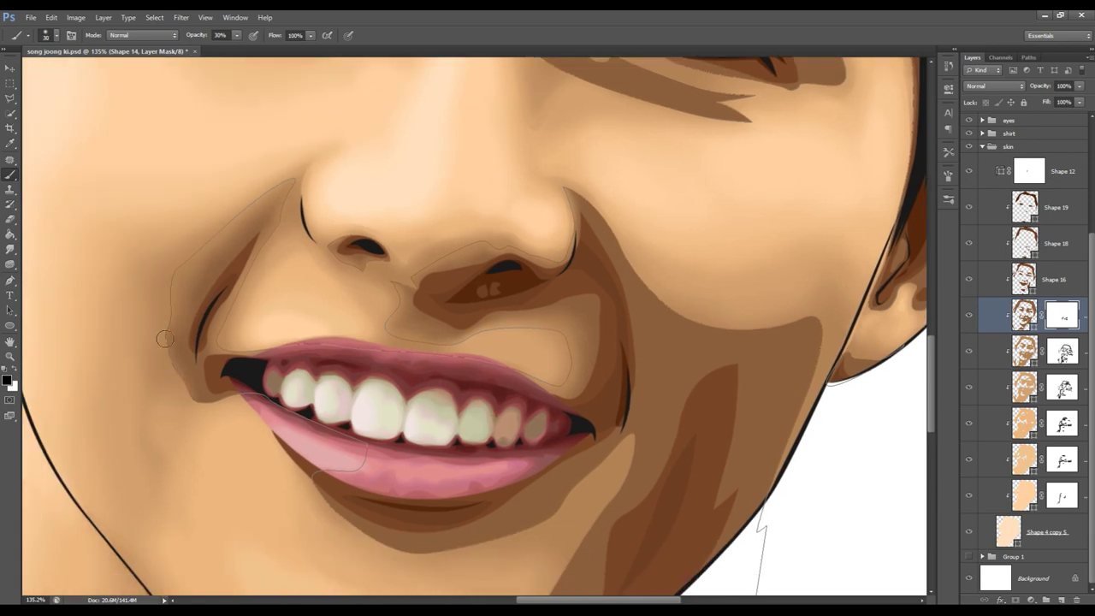
{"action": "left_click_drag", "start_coordinate": [232, 403], "coordinate": [167, 338]}
- Lighten the shading along the right jaw, under the lower lip and on the chin
{"action": "key", "text": "bracketright"}
{"action": "key", "text": "bracketright"}
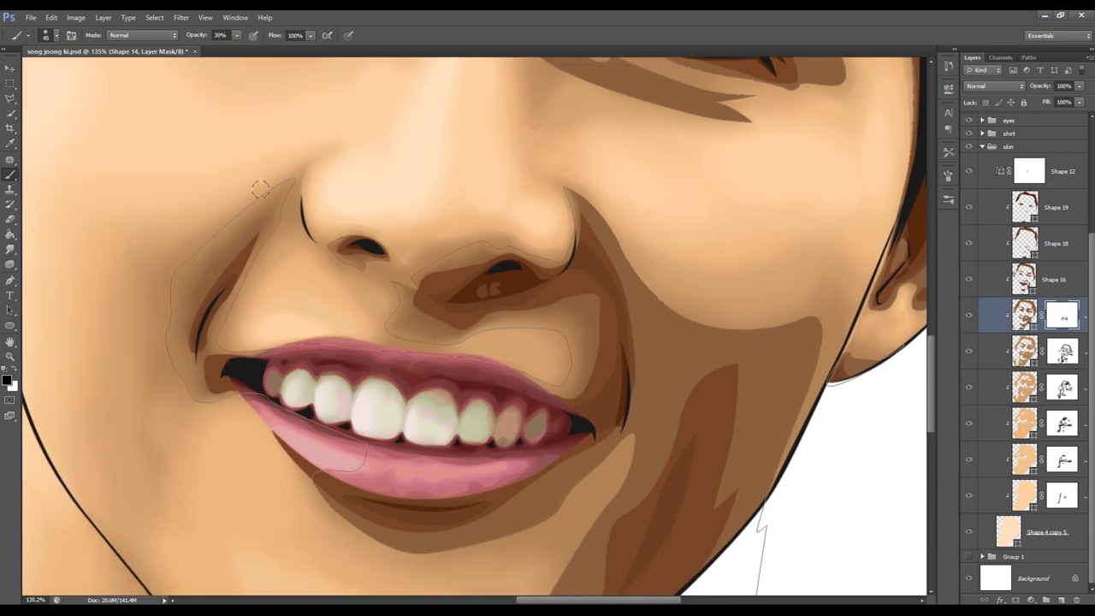
{"action": "key", "text": "bracketleft"}
{"action": "scroll", "coordinate": [452, 291], "scroll_direction": "down", "scroll_amount": 5}
{"action": "scroll", "coordinate": [452, 291], "scroll_direction": "right", "scroll_amount": 2}
{"action": "mouse_move", "coordinate": [523, 286]}
{"action": "left_mouse_down"}
{"action": "mouse_move", "coordinate": [477, 363]}
{"action": "mouse_move", "coordinate": [216, 343]}
{"action": "left_mouse_up"}
{"action": "mouse_move", "coordinate": [492, 402]}
{"action": "left_mouse_down"}
{"action": "mouse_move", "coordinate": [399, 496]}
{"action": "mouse_move", "coordinate": [258, 510]}
{"action": "left_mouse_up"}
{"action": "key", "text": "bracketleft"}
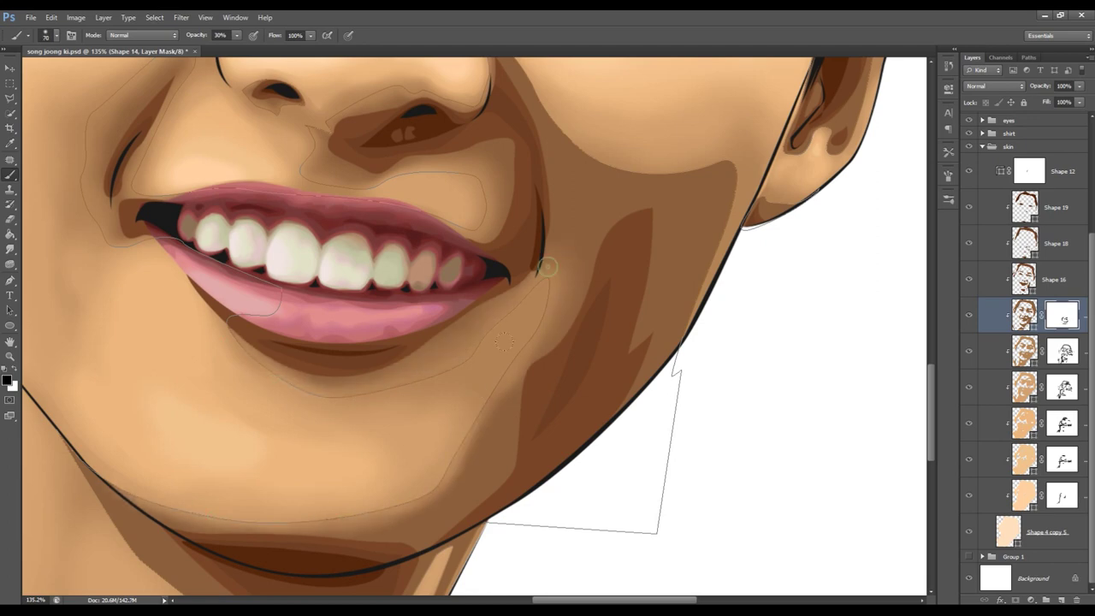
{"action": "left_click_drag", "start_coordinate": [542, 269], "coordinate": [192, 500]}
{"action": "key", "text": "bracketleft"}
- Lighten the cheek shading beside the nose crease and along the jaw edge
{"action": "scroll", "coordinate": [462, 257], "scroll_direction": "up", "scroll_amount": 4}
{"action": "scroll", "coordinate": [462, 257], "scroll_direction": "right", "scroll_amount": 2}
{"action": "left_click_drag", "start_coordinate": [433, 191], "coordinate": [655, 315]}
{"action": "left_click_drag", "start_coordinate": [466, 248], "coordinate": [455, 211]}
{"action": "left_click_drag", "start_coordinate": [677, 315], "coordinate": [656, 402]}
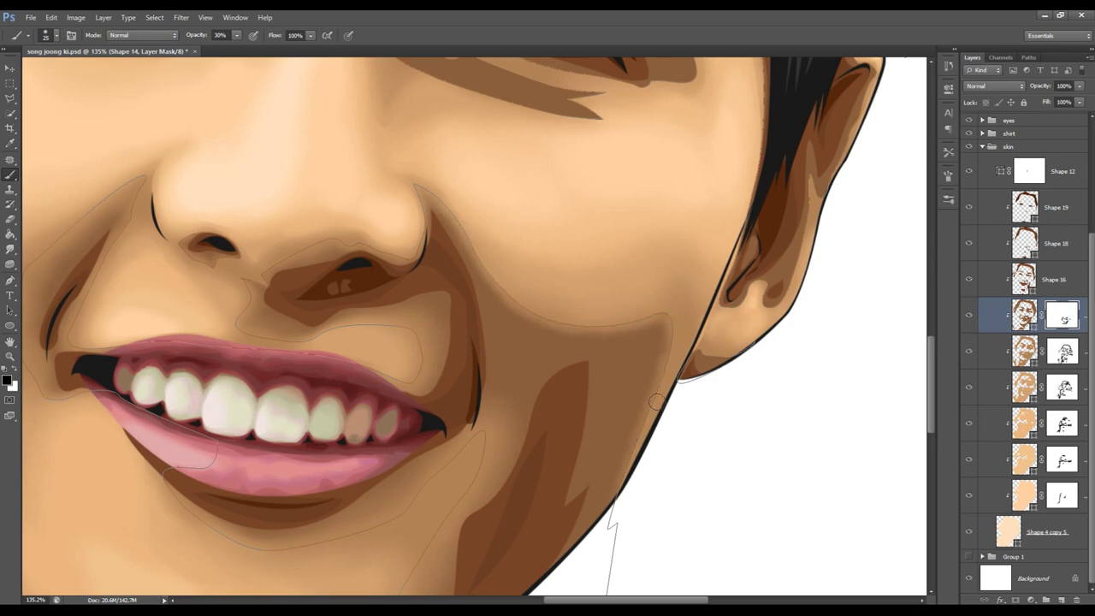
{"action": "key", "text": "bracketright"}
{"action": "key", "text": "bracketright"}
{"action": "key", "text": "bracketright"}
{"action": "key", "text": "bracketright"}
{"action": "key", "text": "bracketright"}
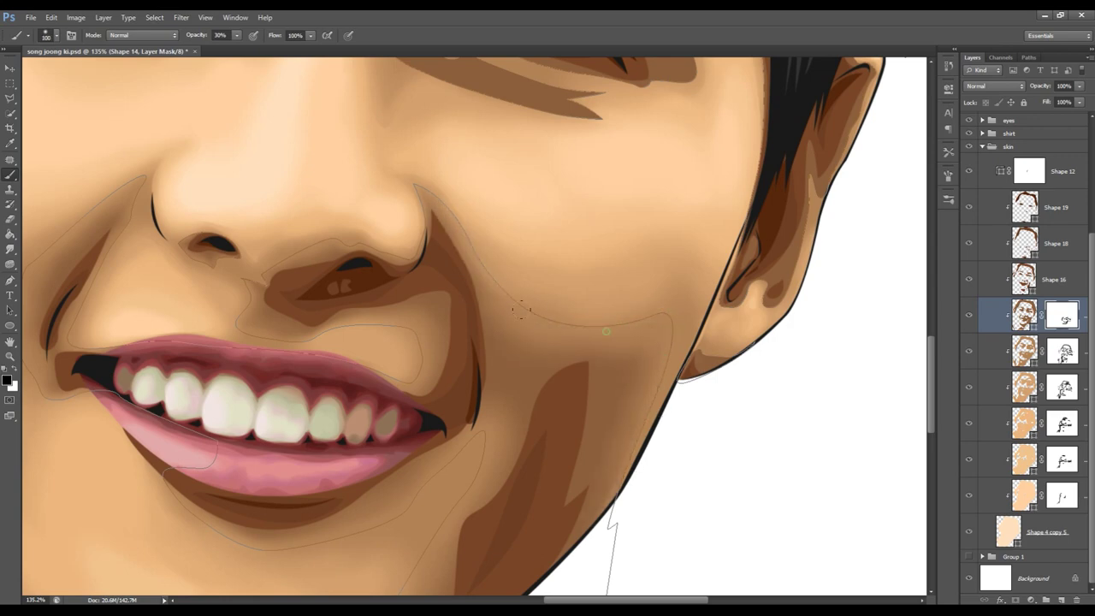
{"action": "key", "text": "ctrl+0"}
- Zoom in on the ear and lighten the ear lobe near the jaw
{"action": "left_click_drag", "start_coordinate": [479, 402], "coordinate": [547, 402]}
{"action": "key", "text": "bracketleft"}
{"action": "key", "text": "bracketleft"}
{"action": "key", "text": "bracketleft"}
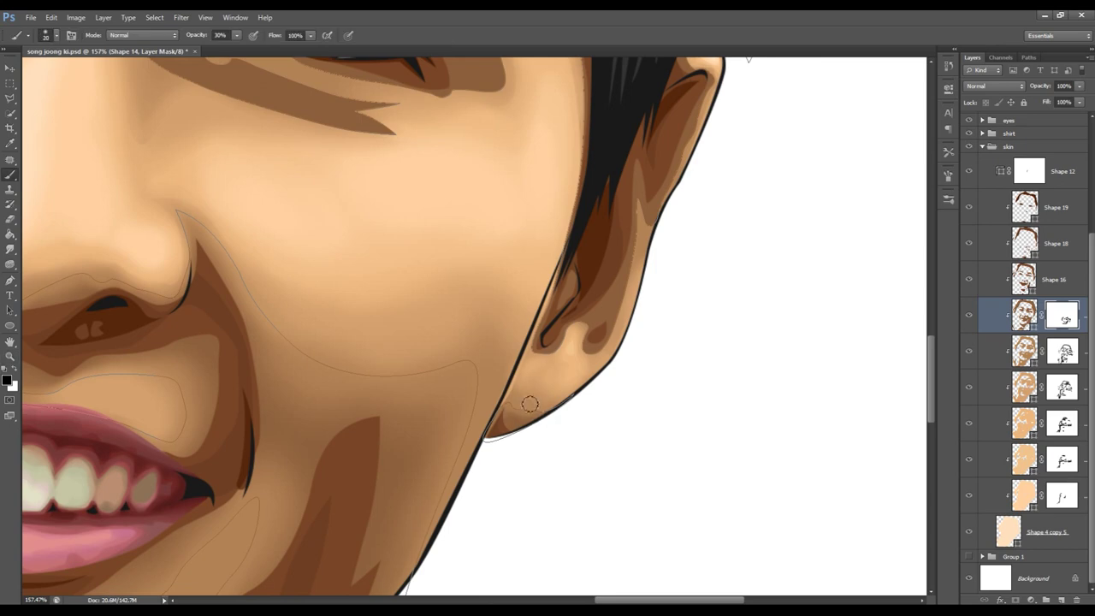
{"action": "left_click_drag", "start_coordinate": [527, 340], "coordinate": [582, 360]}
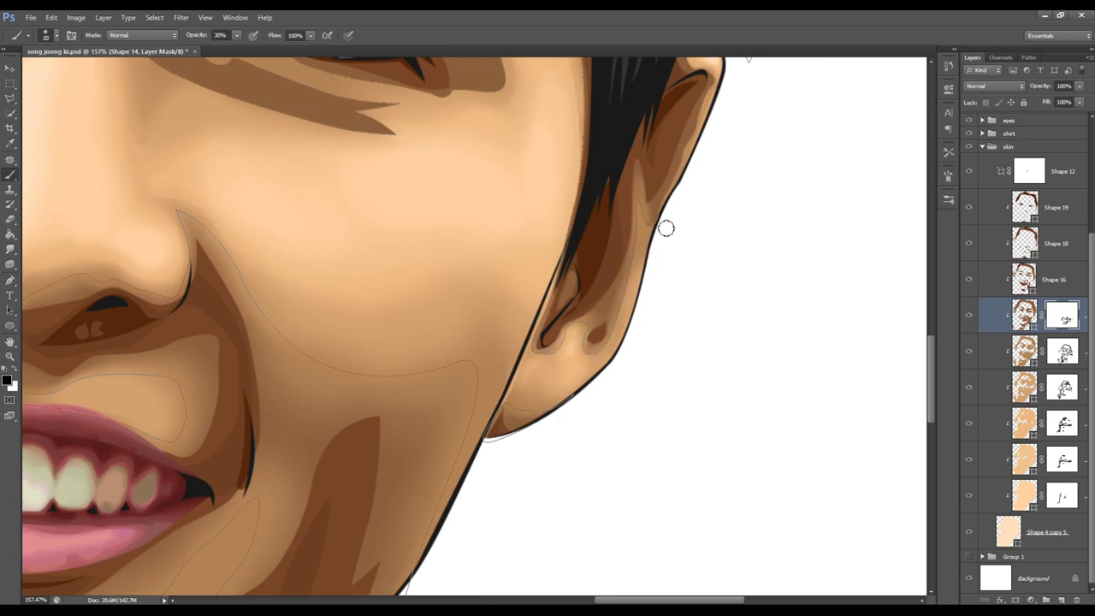
{"action": "scroll", "coordinate": [674, 151], "scroll_direction": "up", "scroll_amount": 3}
{"action": "scroll", "coordinate": [647, 264], "scroll_direction": "up", "scroll_amount": 2}
{"action": "scroll", "coordinate": [305, 221], "scroll_direction": "up", "scroll_amount": 2}
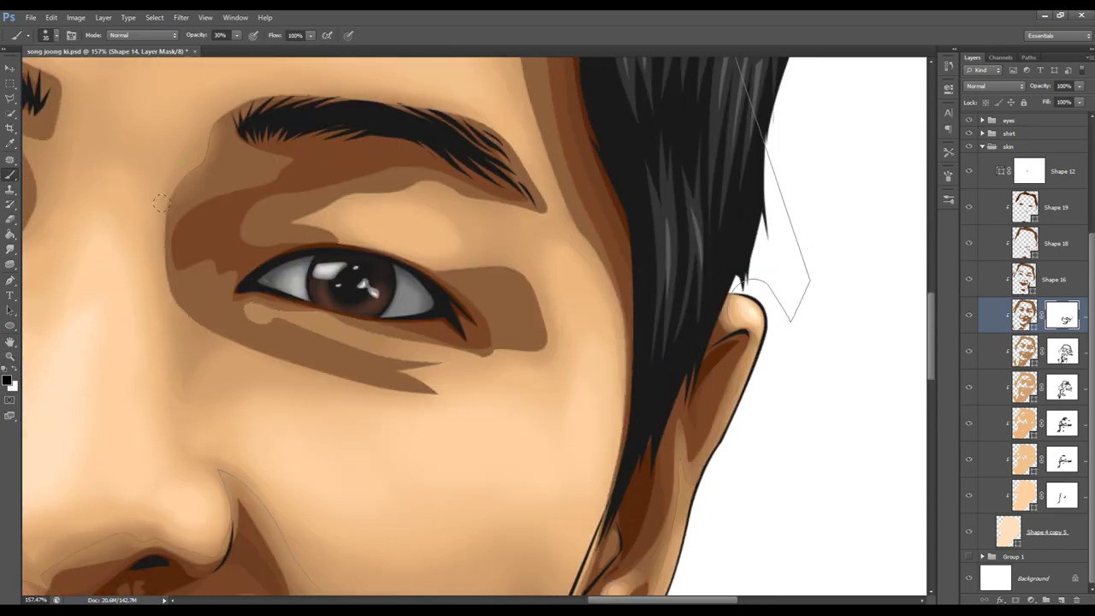
- Soften the shading under the eyebrow, around the eye and along the under-eye band
{"action": "key", "text": "bracketright"}
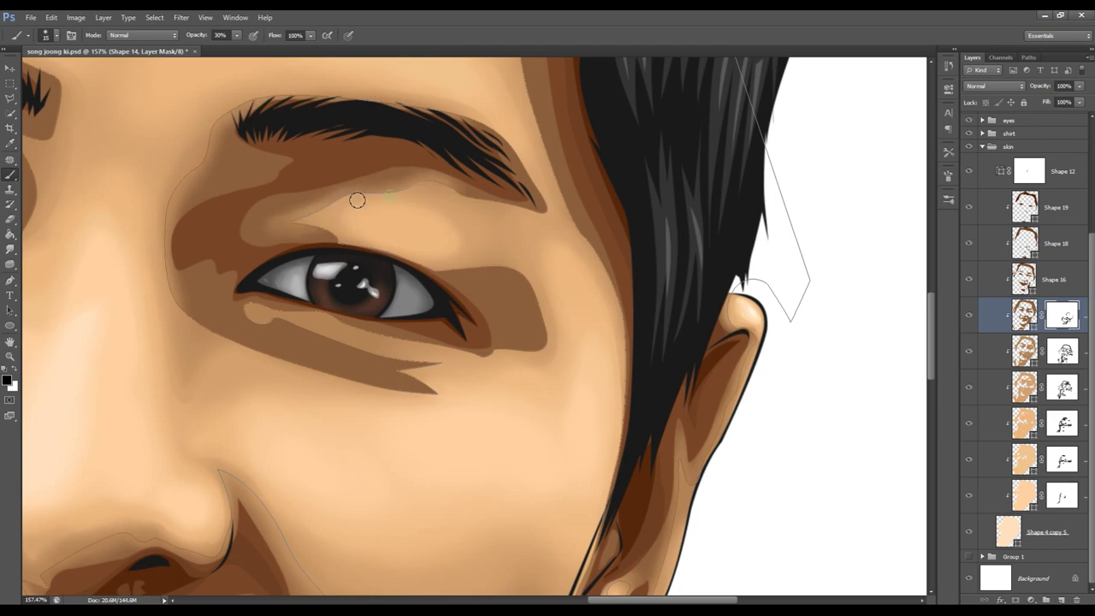
{"action": "left_click_drag", "start_coordinate": [539, 209], "coordinate": [267, 216]}
{"action": "key", "text": "bracketleft"}
{"action": "key", "text": "bracketleft"}
{"action": "key", "text": "bracketleft"}
{"action": "mouse_move", "coordinate": [342, 250]}
{"action": "left_mouse_down"}
{"action": "mouse_move", "coordinate": [555, 359]}
{"action": "mouse_move", "coordinate": [300, 322]}
{"action": "mouse_move", "coordinate": [430, 384]}
{"action": "left_mouse_up"}
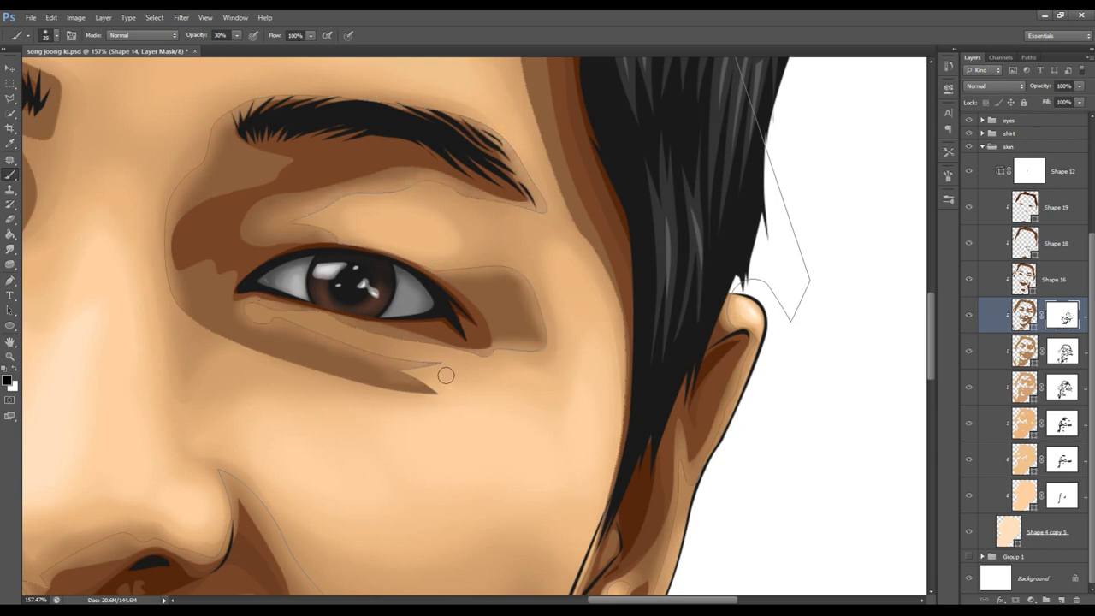
{"action": "key", "text": "bracketleft"}
{"action": "mouse_move", "coordinate": [347, 325]}
{"action": "left_mouse_down"}
{"action": "mouse_move", "coordinate": [428, 367]}
{"action": "mouse_move", "coordinate": [215, 329]}
{"action": "mouse_move", "coordinate": [314, 374]}
{"action": "left_mouse_up"}
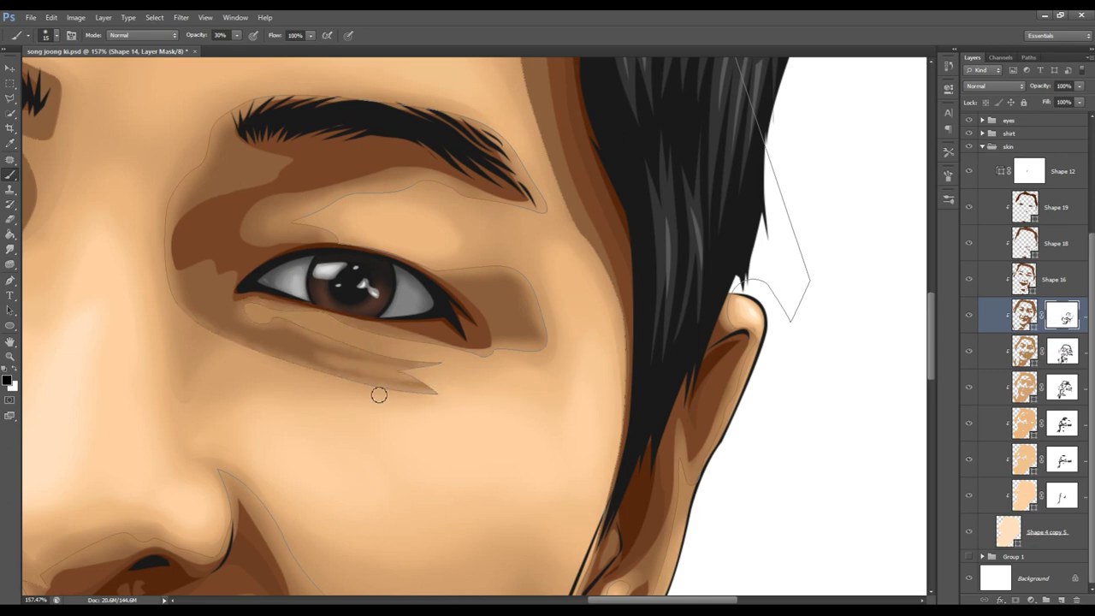
{"action": "key", "text": "bracketright"}
{"action": "key", "text": "bracketright"}
{"action": "key", "text": "bracketright"}
{"action": "mouse_move", "coordinate": [450, 324]}
{"action": "left_mouse_down"}
{"action": "mouse_move", "coordinate": [538, 289]}
{"action": "mouse_move", "coordinate": [159, 264]}
{"action": "mouse_move", "coordinate": [316, 370]}
{"action": "mouse_move", "coordinate": [377, 335]}
{"action": "left_mouse_up"}
{"action": "key", "text": "bracketleft"}
- Compare with Shape 4 copy 4, then lighten remaining under-eye and brow shading and fit the portrait
{"action": "scroll", "coordinate": [365, 184], "scroll_direction": "down", "scroll_amount": 2}
{"action": "scroll", "coordinate": [365, 184], "scroll_direction": "down", "scroll_amount": 4}
{"action": "scroll", "coordinate": [374, 166], "scroll_direction": "up", "scroll_amount": 5}
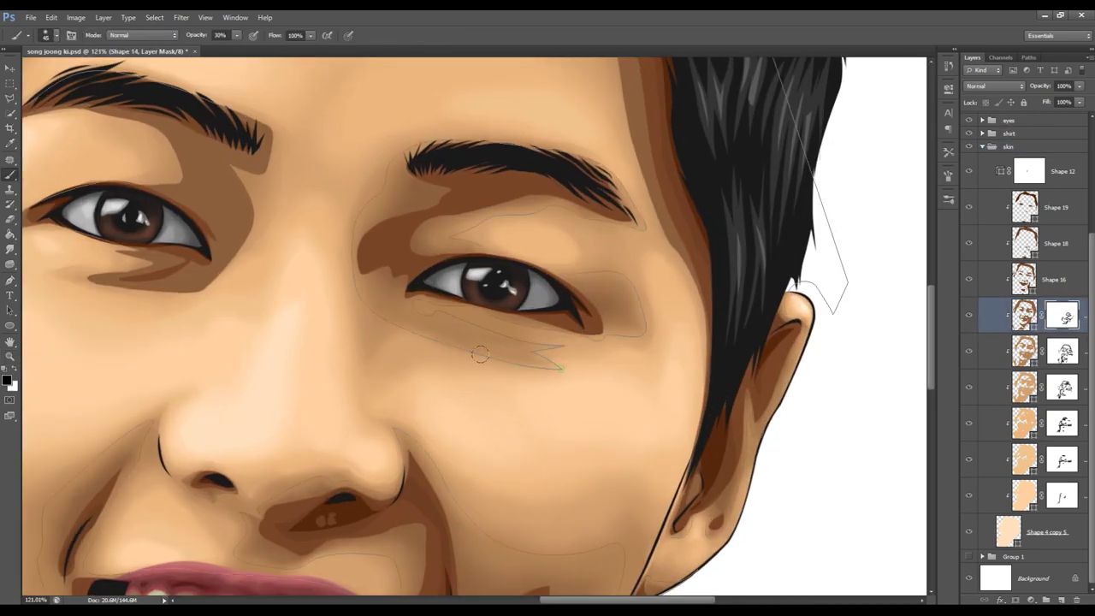
{"action": "scroll", "coordinate": [851, 356], "scroll_direction": "down", "scroll_amount": 4}
{"action": "scroll", "coordinate": [367, 305], "scroll_direction": "up", "scroll_amount": 5}
{"action": "key", "text": "alt+bracketleft"}
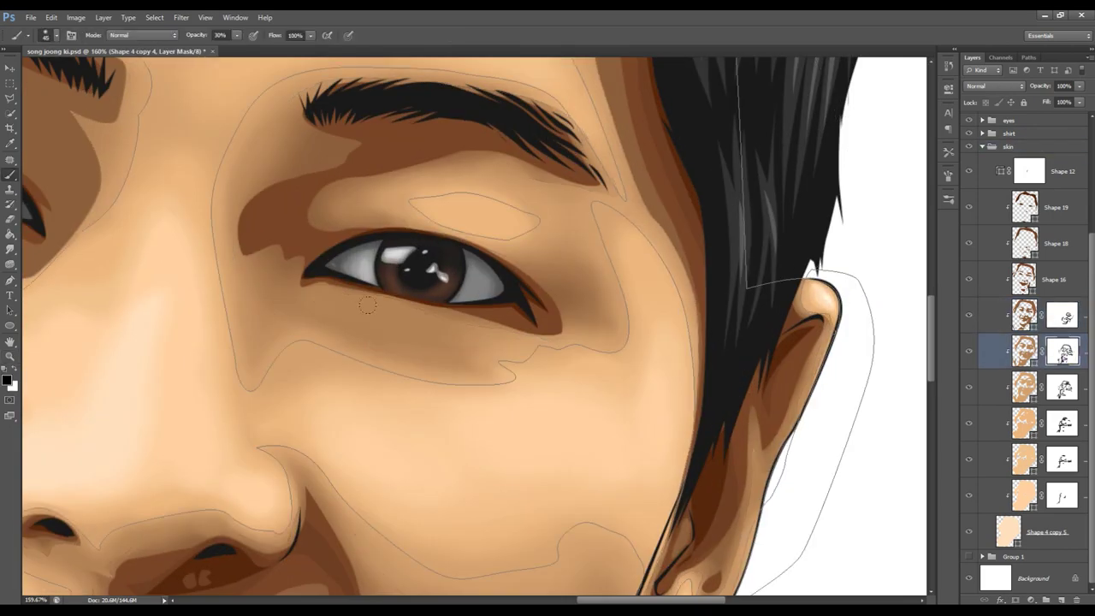
{"action": "key", "text": "alt+bracketright"}
{"action": "scroll", "coordinate": [336, 279], "scroll_direction": "down", "scroll_amount": 1}
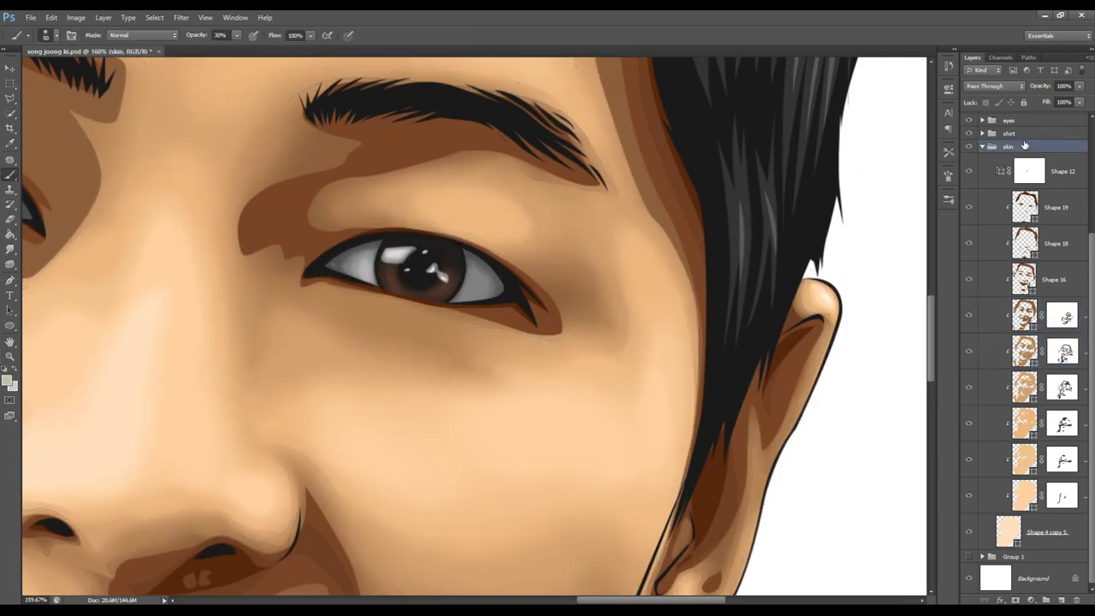
{"action": "scroll", "coordinate": [337, 279], "scroll_direction": "down", "scroll_amount": 3}
{"action": "scroll", "coordinate": [513, 299], "scroll_direction": "up", "scroll_amount": 3}
{"action": "scroll", "coordinate": [544, 279], "scroll_direction": "up", "scroll_amount": 1}
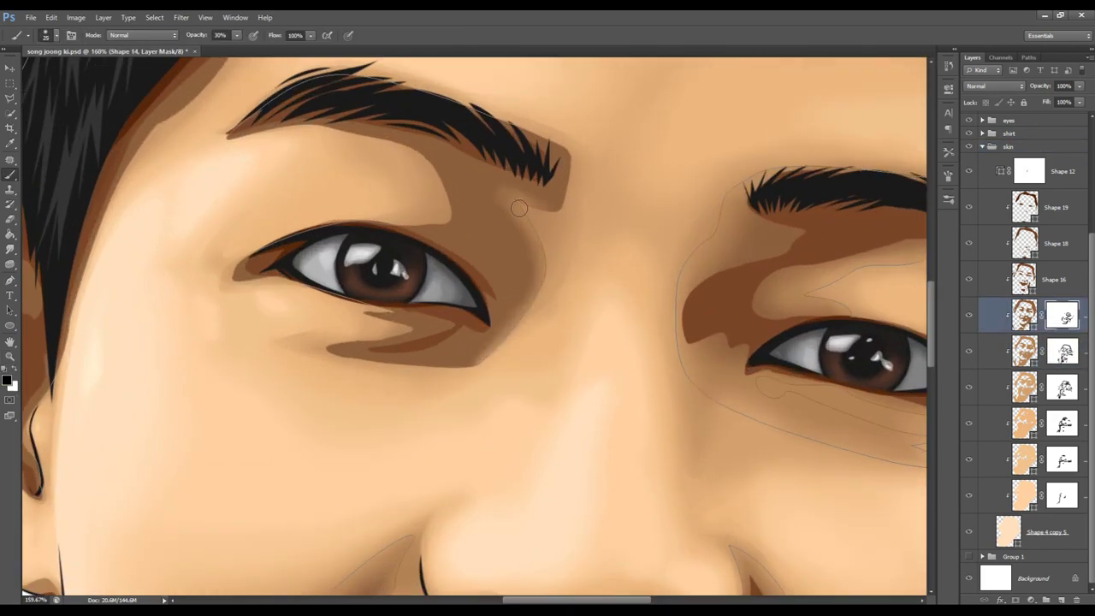
{"action": "mouse_move", "coordinate": [474, 366]}
{"action": "left_mouse_down"}
{"action": "mouse_move", "coordinate": [385, 367]}
{"action": "mouse_move", "coordinate": [377, 338]}
{"action": "mouse_move", "coordinate": [428, 326]}
{"action": "left_mouse_up"}
{"action": "left_click_drag", "start_coordinate": [230, 140], "coordinate": [452, 221]}
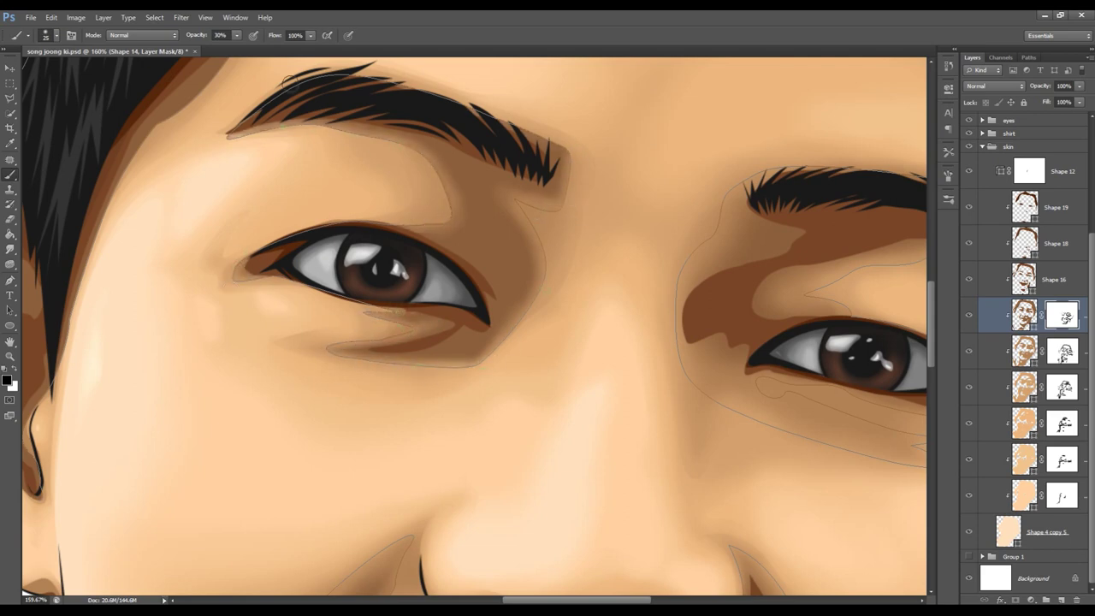
{"action": "left_click_drag", "start_coordinate": [490, 181], "coordinate": [335, 321]}
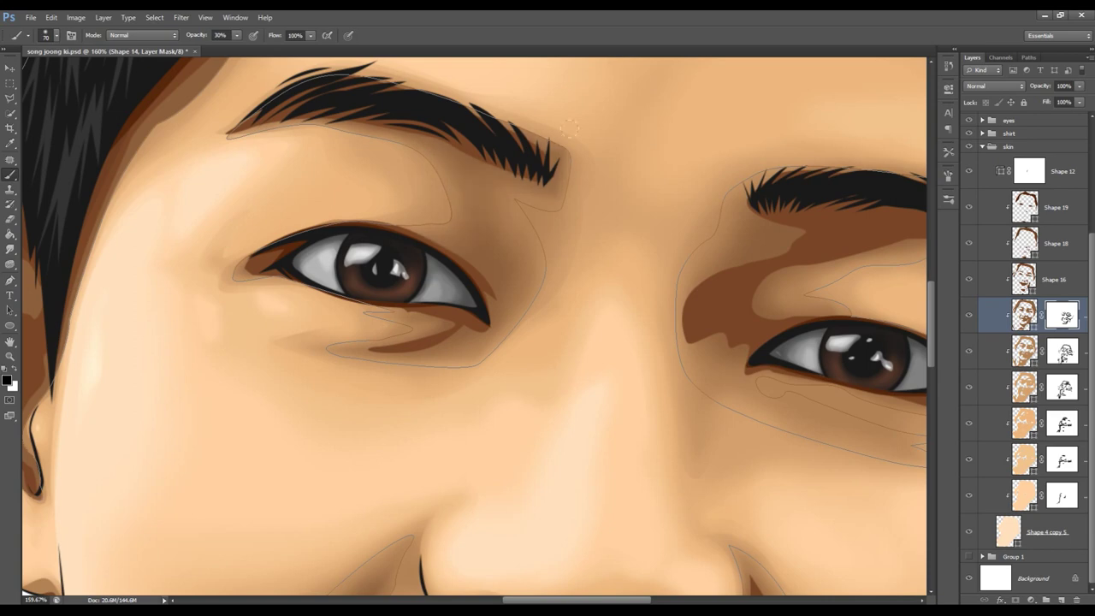
{"action": "key", "text": "ctrl+0"}
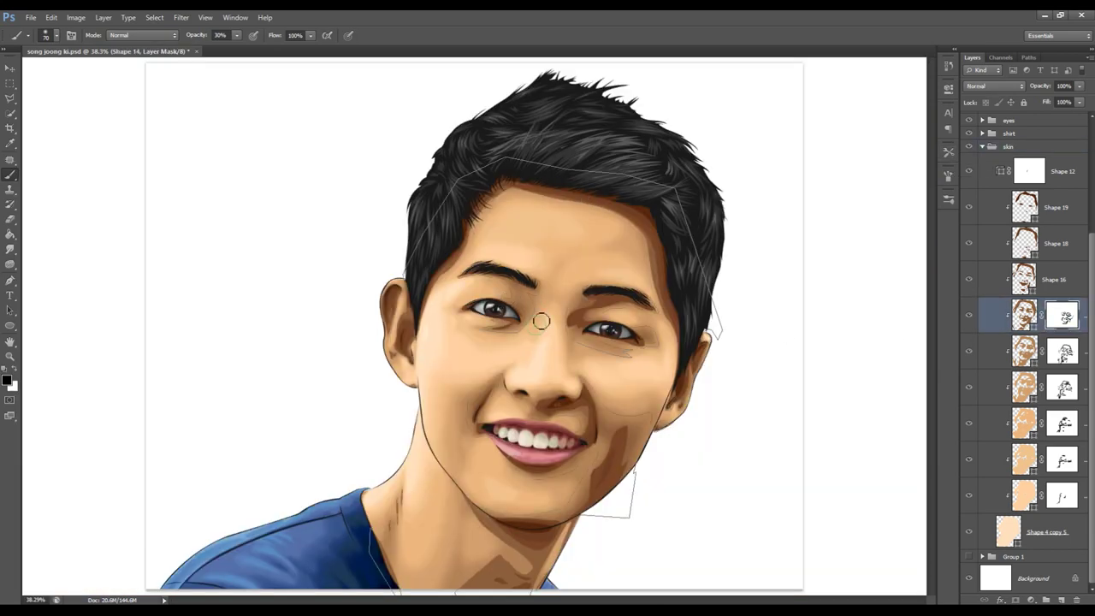
- Select the Shape 14 mask and soften the ear's inner shading with a smaller brush
{"action": "scroll", "coordinate": [581, 410], "scroll_direction": "up", "scroll_amount": 3}
{"action": "left_click", "coordinate": [1008, 146]}
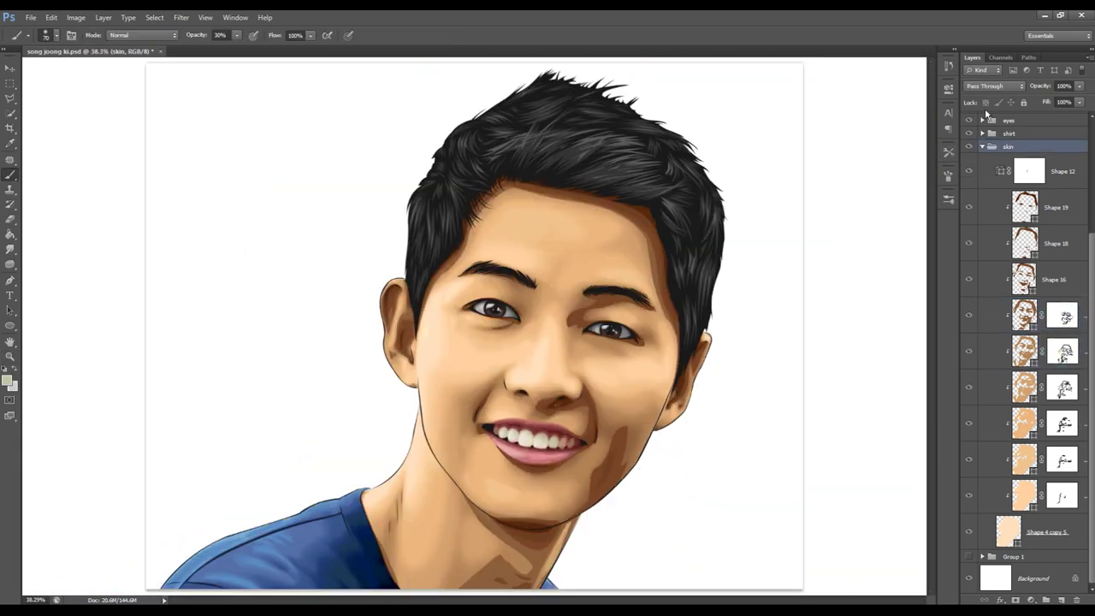
{"action": "left_click", "coordinate": [1062, 315]}
{"action": "scroll", "coordinate": [581, 239], "scroll_direction": "up", "scroll_amount": 5}
{"action": "key", "text": "bracketleft"}
{"action": "left_click_drag", "start_coordinate": [245, 200], "coordinate": [156, 166]}
{"action": "left_click_drag", "start_coordinate": [197, 325], "coordinate": [205, 427]}
{"action": "mouse_move", "coordinate": [231, 256]}
{"action": "left_mouse_down"}
{"action": "mouse_move", "coordinate": [242, 414]}
{"action": "mouse_move", "coordinate": [264, 432]}
{"action": "left_mouse_up"}
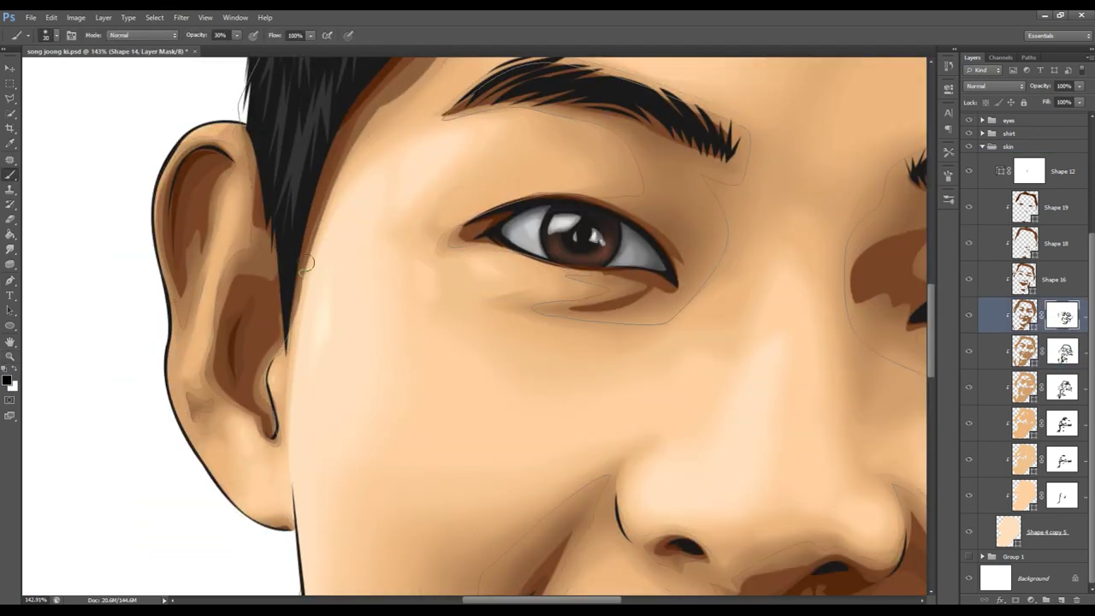
- Enlarge the brush, select the skin group and zoom out over the whole portrait
{"action": "key", "text": "bracketright"}
{"action": "key", "text": "bracketright"}
{"action": "key", "text": "bracketright"}
{"action": "scroll", "coordinate": [381, 152], "scroll_direction": "up", "scroll_amount": 3}
{"action": "scroll", "coordinate": [382, 152], "scroll_direction": "up", "scroll_amount": 3}
{"action": "scroll", "coordinate": [383, 151], "scroll_direction": "right", "scroll_amount": 2}
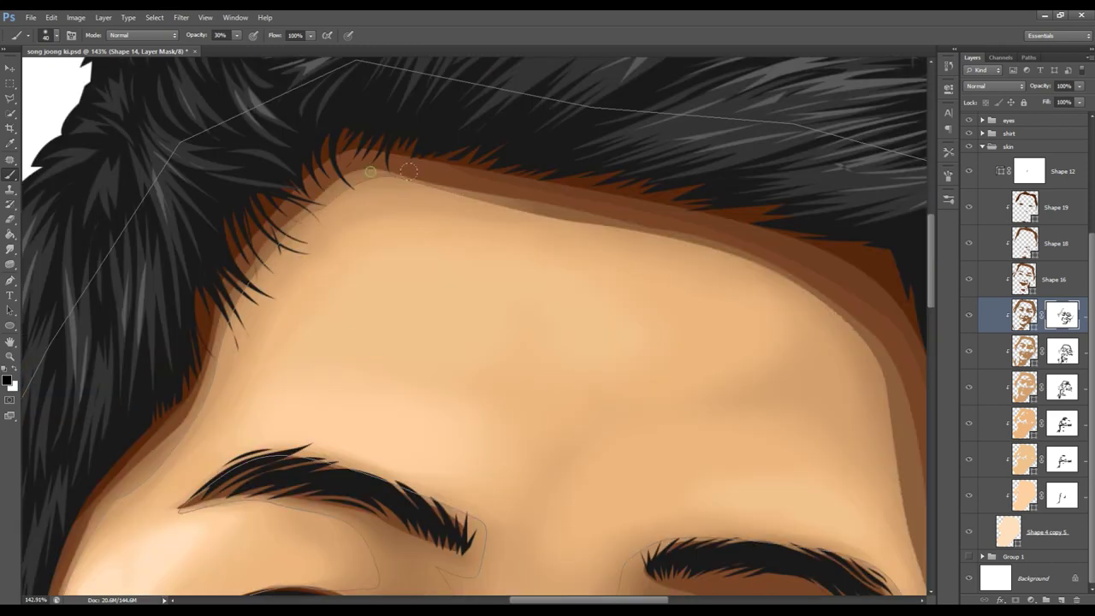
{"action": "scroll", "coordinate": [865, 366], "scroll_direction": "down", "scroll_amount": 3}
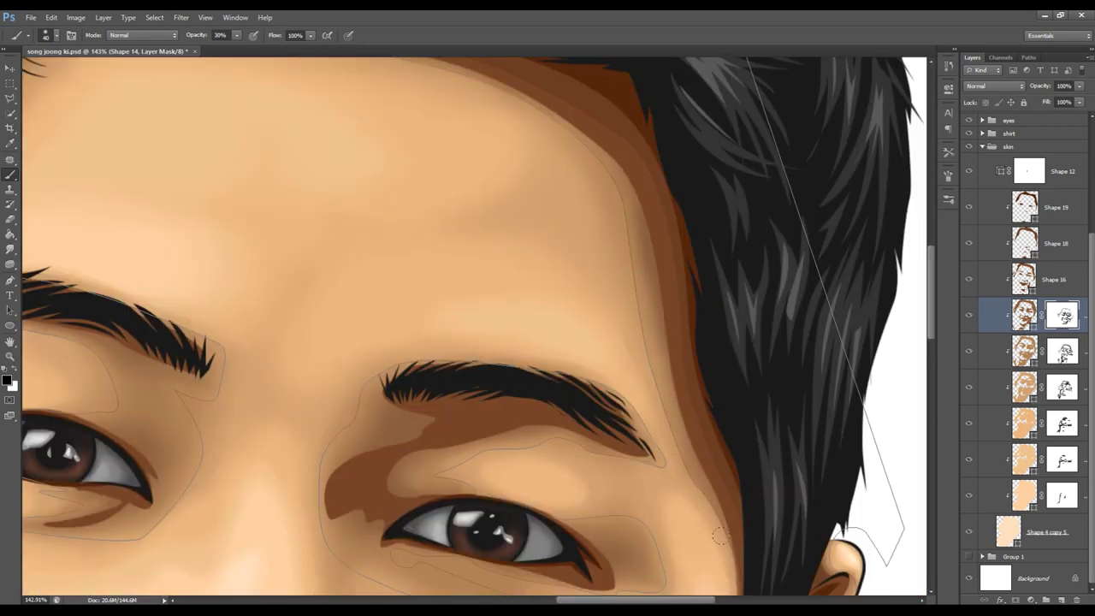
{"action": "scroll", "coordinate": [643, 413], "scroll_direction": "down", "scroll_amount": 3}
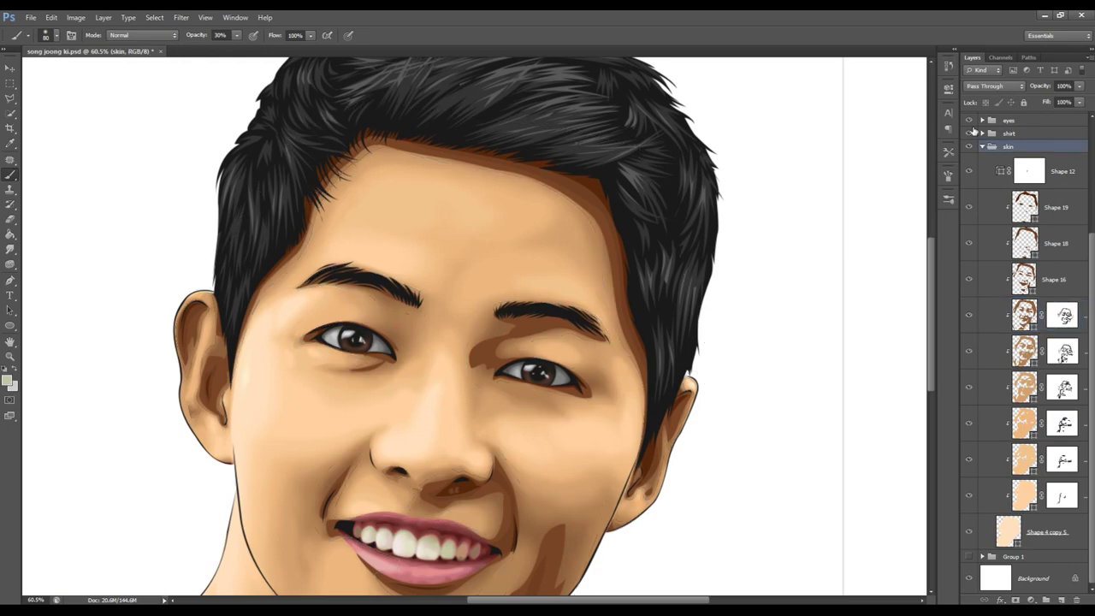
{"action": "scroll", "coordinate": [853, 261], "scroll_direction": "down", "scroll_amount": 2}
{"action": "scroll", "coordinate": [704, 346], "scroll_direction": "up", "scroll_amount": 5}
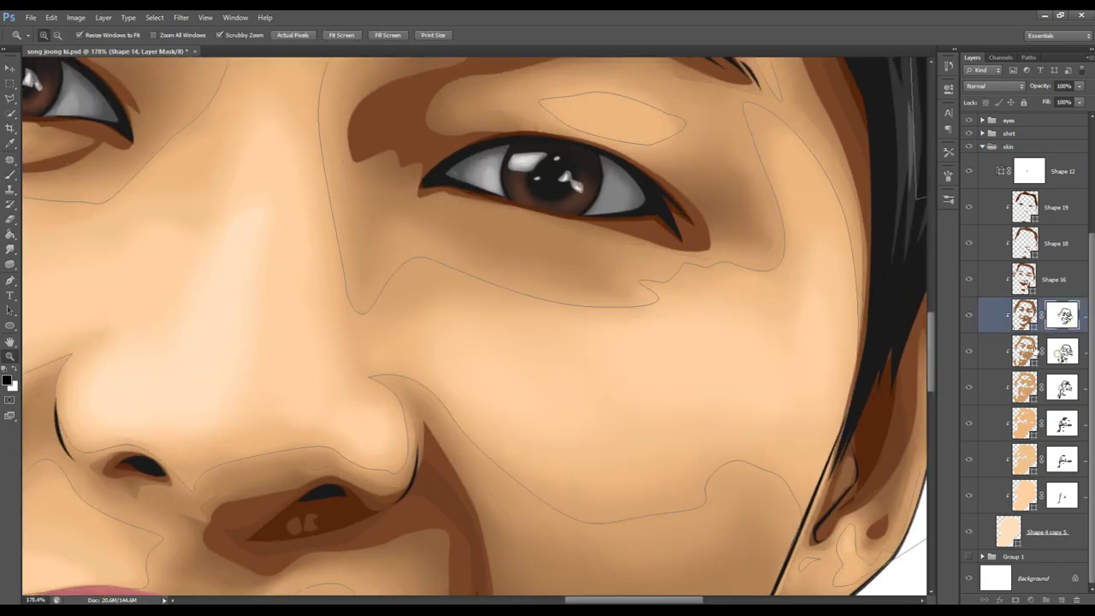
{"action": "scroll", "coordinate": [425, 382], "scroll_direction": "down", "scroll_amount": 5}
{"action": "left_click", "coordinate": [1022, 147]}
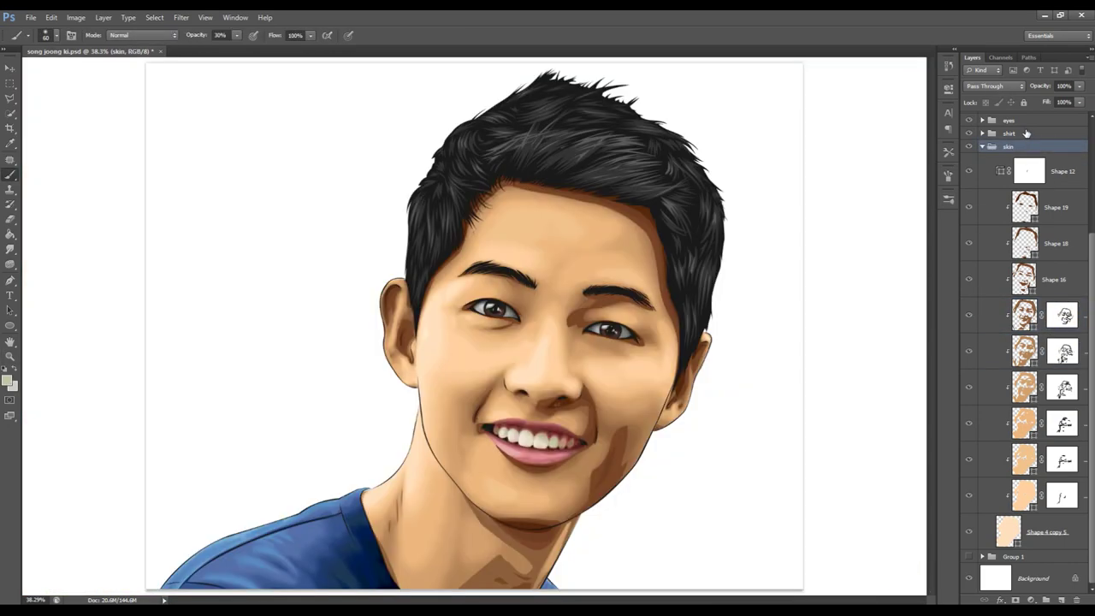
{"action": "scroll", "coordinate": [564, 415], "scroll_direction": "down", "scroll_amount": 1}
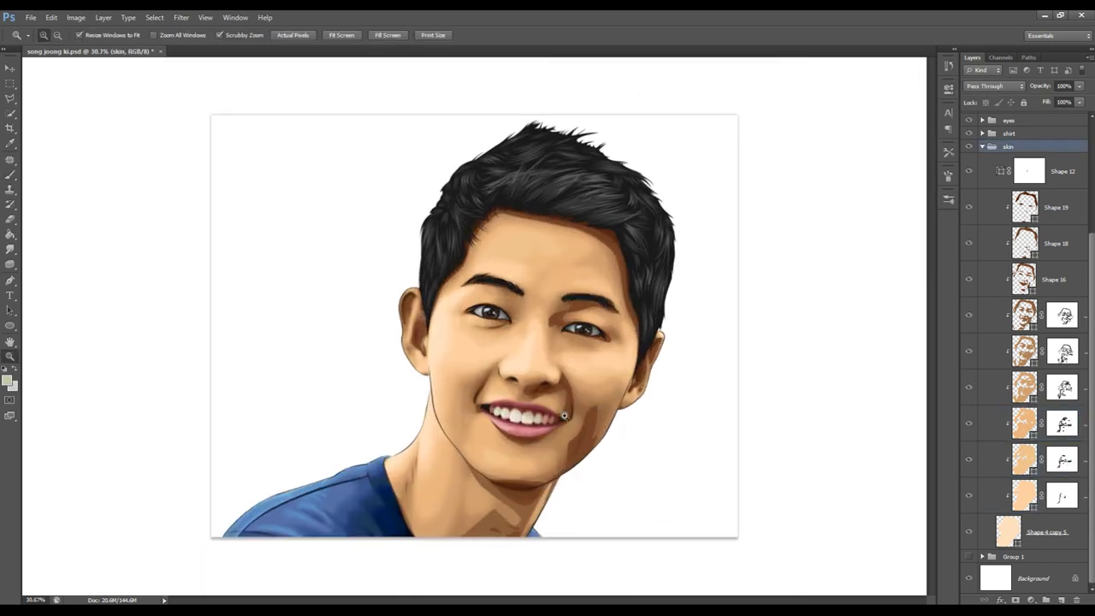
{"action": "left_click_drag", "start_coordinate": [564, 416], "coordinate": [603, 503]}
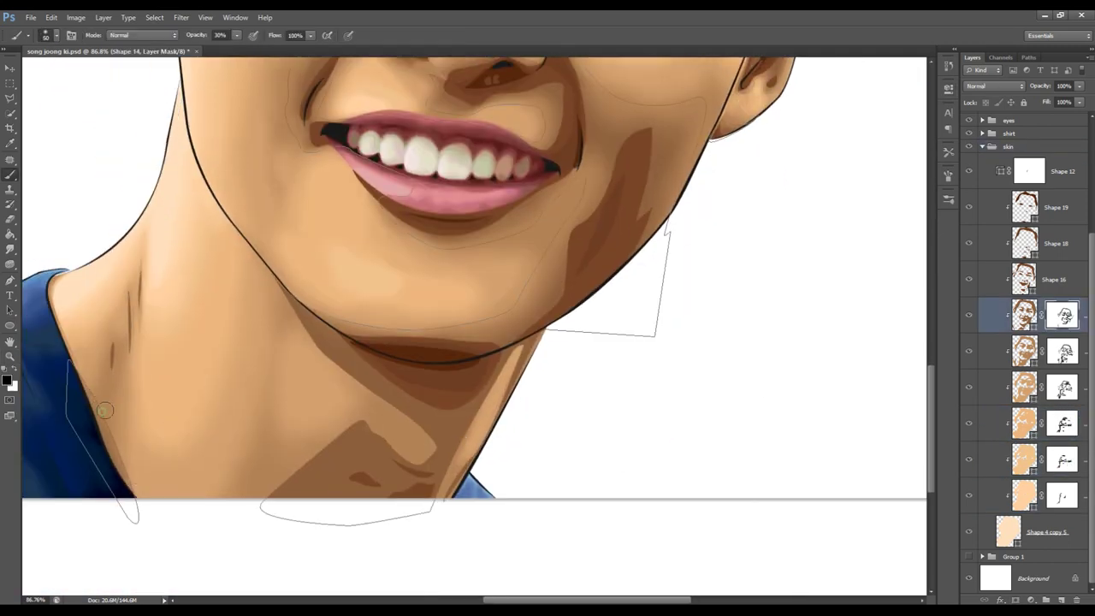
- Lighten the dark shadows under the chin and along the neck's right edge
{"action": "mouse_move", "coordinate": [314, 411]}
{"action": "left_mouse_down"}
{"action": "mouse_move", "coordinate": [338, 434]}
{"action": "mouse_move", "coordinate": [411, 440]}
{"action": "mouse_move", "coordinate": [406, 418]}
{"action": "left_mouse_up"}
{"action": "mouse_move", "coordinate": [320, 351]}
{"action": "left_mouse_down"}
{"action": "mouse_move", "coordinate": [441, 453]}
{"action": "mouse_move", "coordinate": [308, 479]}
{"action": "left_mouse_up"}
{"action": "key", "text": "bracketright"}
{"action": "key", "text": "bracketright"}
{"action": "key", "text": "bracketright"}
{"action": "mouse_move", "coordinate": [452, 474]}
{"action": "left_mouse_down"}
{"action": "mouse_move", "coordinate": [501, 384]}
{"action": "mouse_move", "coordinate": [424, 430]}
{"action": "left_mouse_up"}
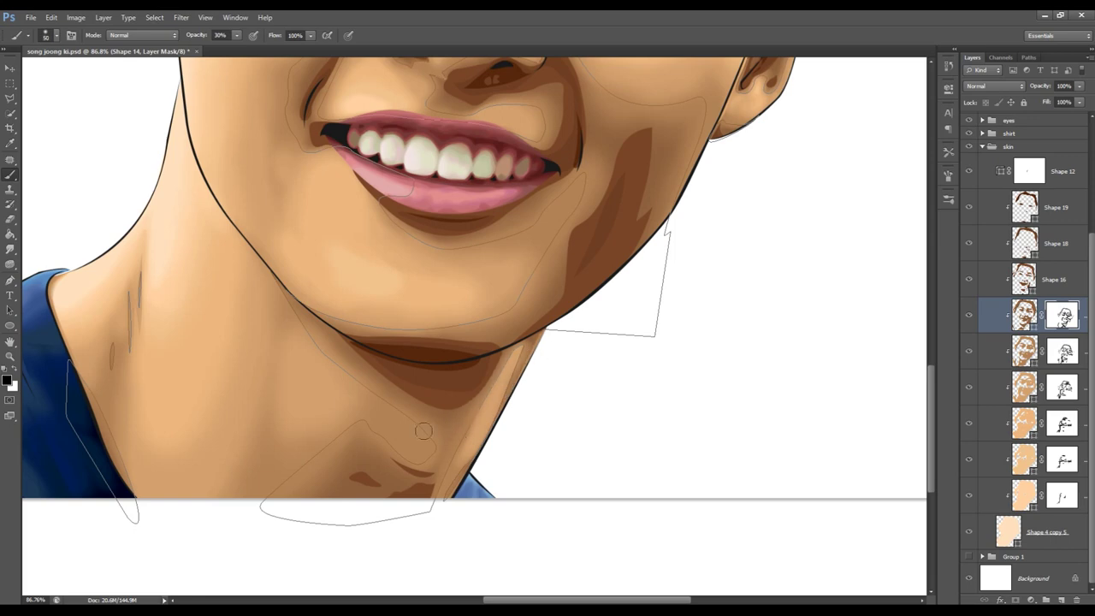
{"action": "scroll", "coordinate": [544, 343], "scroll_direction": "down", "scroll_amount": 3}
{"action": "left_click", "coordinate": [1054, 279]}
{"action": "scroll", "coordinate": [178, 288], "scroll_direction": "up", "scroll_amount": 4}
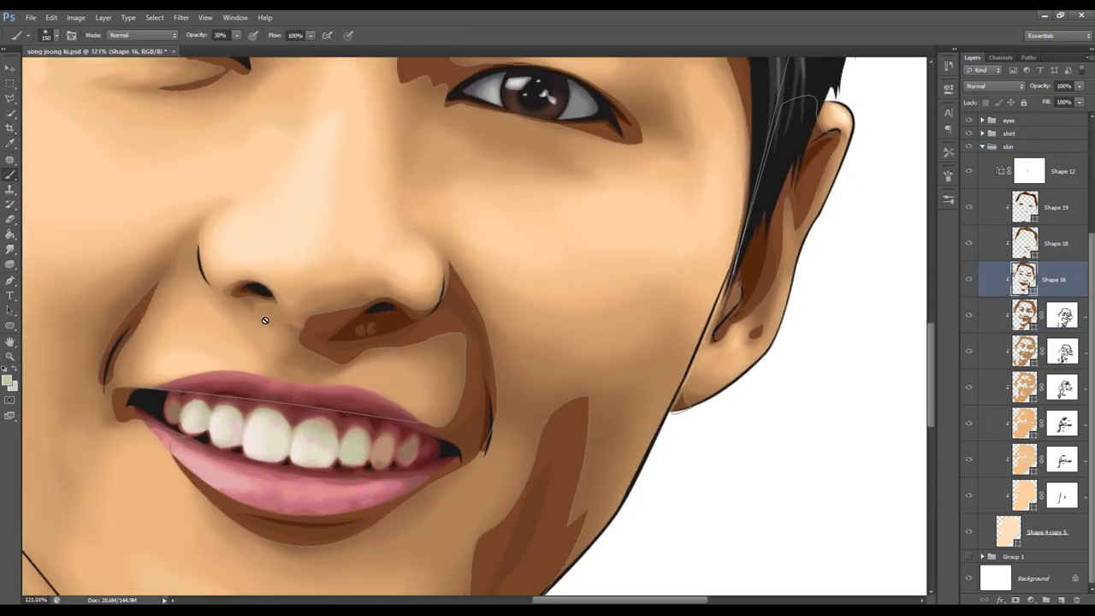
- Add a layer mask to Shape 16 and soften the shading around the nose, mouth and lower lip
{"action": "left_click", "coordinate": [1017, 600]}
{"action": "key", "text": "bracketright"}
{"action": "key", "text": "bracketright"}
{"action": "key", "text": "bracketleft"}
{"action": "key", "text": "bracketleft"}
{"action": "key", "text": "bracketleft"}
{"action": "left_click_drag", "start_coordinate": [128, 308], "coordinate": [112, 385]}
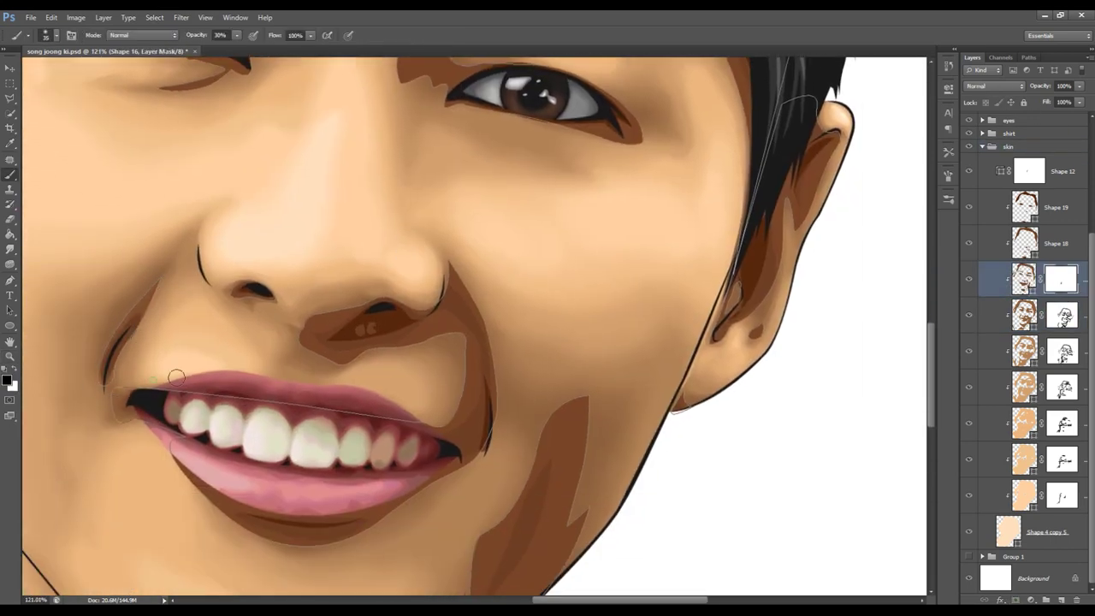
{"action": "left_click_drag", "start_coordinate": [377, 363], "coordinate": [305, 334]}
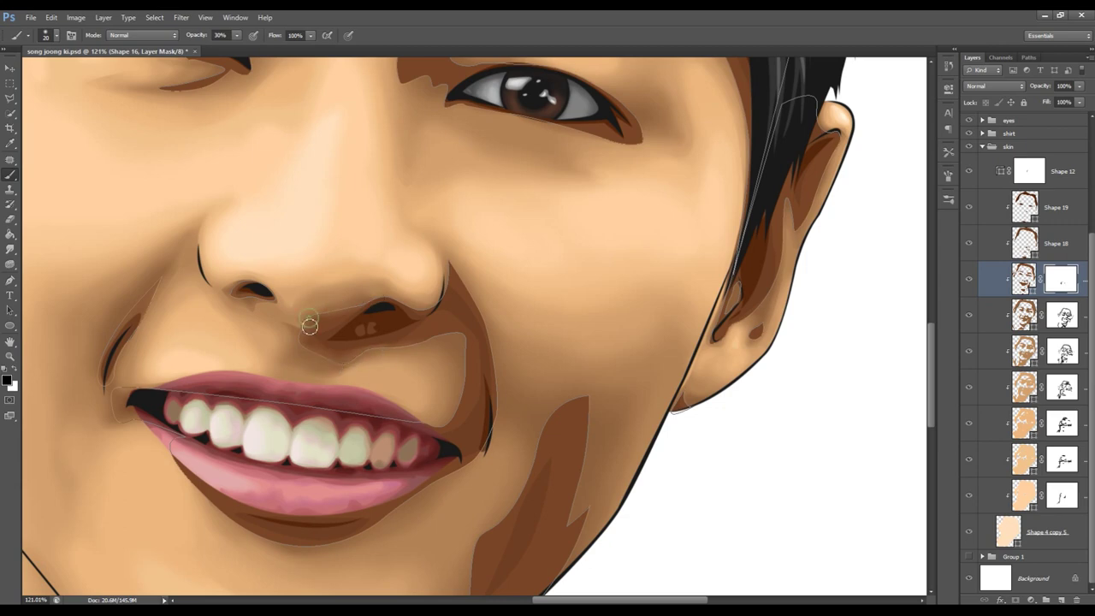
{"action": "left_click_drag", "start_coordinate": [436, 343], "coordinate": [443, 383]}
{"action": "left_click_drag", "start_coordinate": [448, 268], "coordinate": [503, 389]}
{"action": "mouse_move", "coordinate": [460, 474]}
{"action": "left_mouse_down"}
{"action": "mouse_move", "coordinate": [325, 548]}
{"action": "mouse_move", "coordinate": [183, 491]}
{"action": "left_mouse_up"}
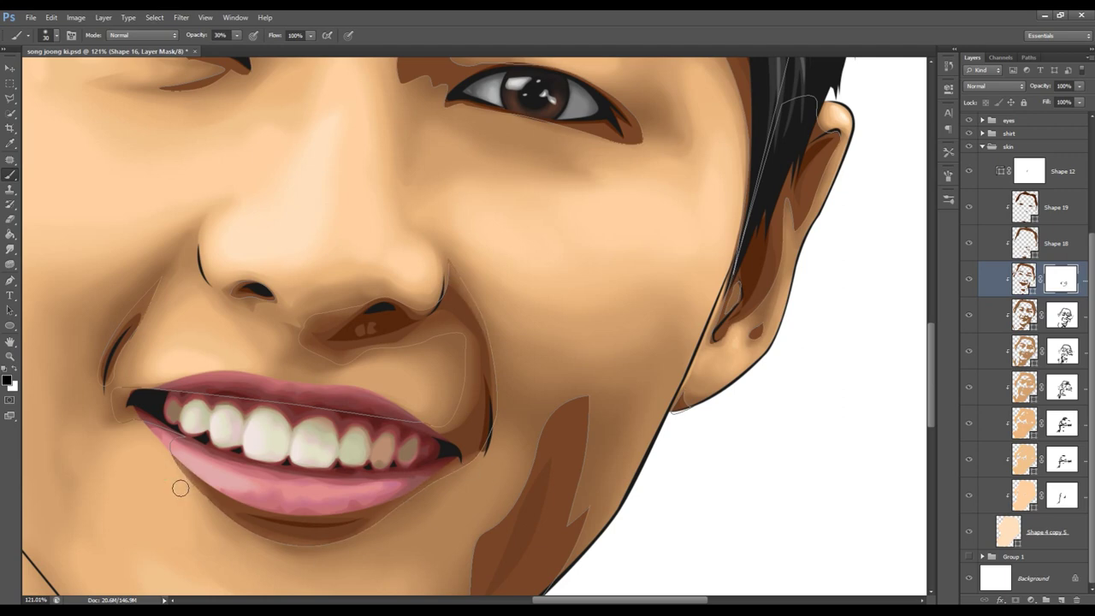
{"action": "left_click_drag", "start_coordinate": [459, 475], "coordinate": [214, 505]}
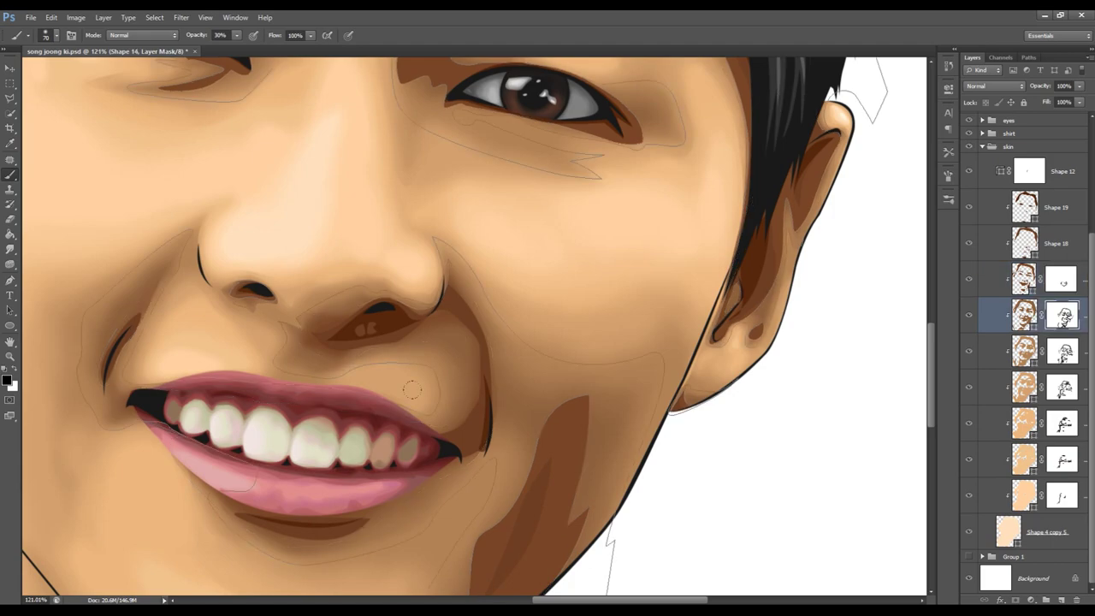
- Lighten the shading under the left eye and around the right eyebrow, eyelid and eye corner
{"action": "scroll", "coordinate": [489, 359], "scroll_direction": "up", "scroll_amount": 5}
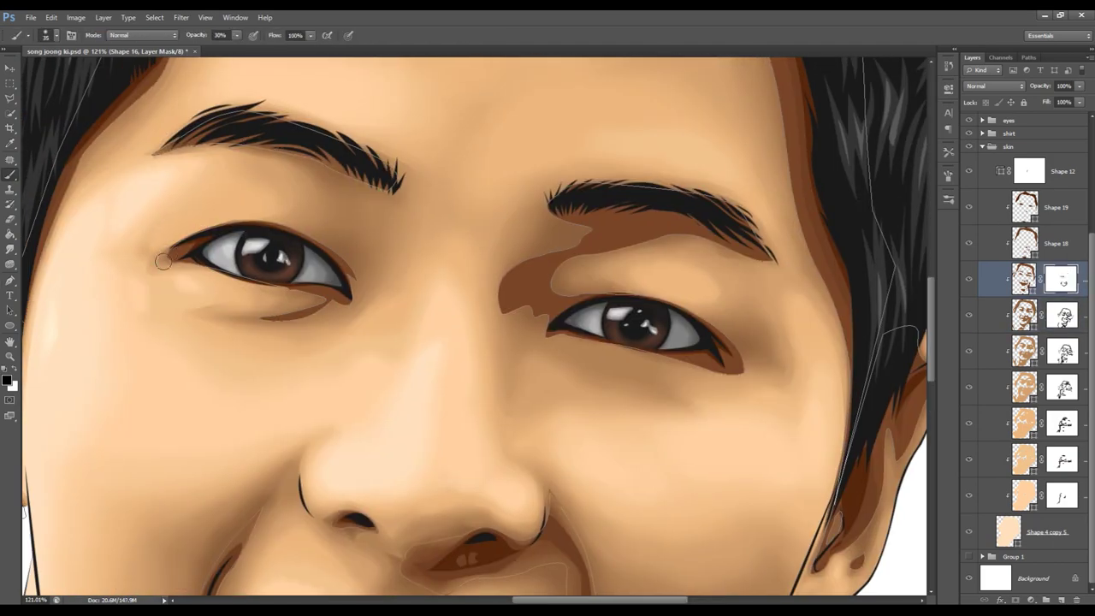
{"action": "left_click_drag", "start_coordinate": [343, 310], "coordinate": [261, 319]}
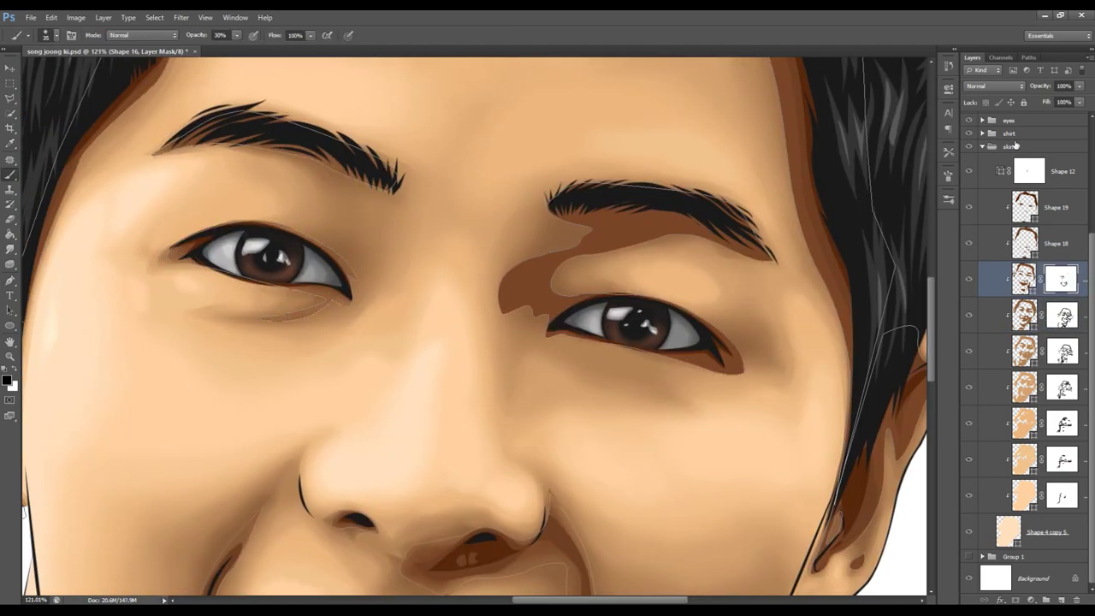
{"action": "left_click", "coordinate": [1009, 146]}
{"action": "key", "text": "ctrl+0"}
{"action": "scroll", "coordinate": [590, 313], "scroll_direction": "up", "scroll_amount": 5}
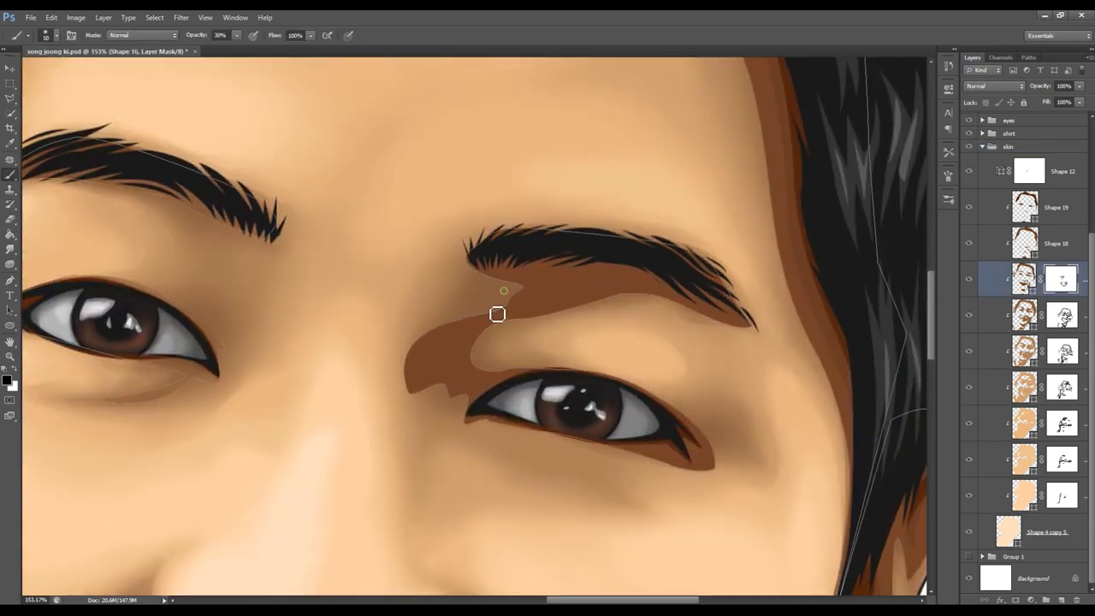
{"action": "mouse_move", "coordinate": [504, 282]}
{"action": "left_mouse_down"}
{"action": "mouse_move", "coordinate": [420, 377]}
{"action": "mouse_move", "coordinate": [719, 312]}
{"action": "left_mouse_up"}
{"action": "left_click_drag", "start_coordinate": [616, 295], "coordinate": [748, 325]}
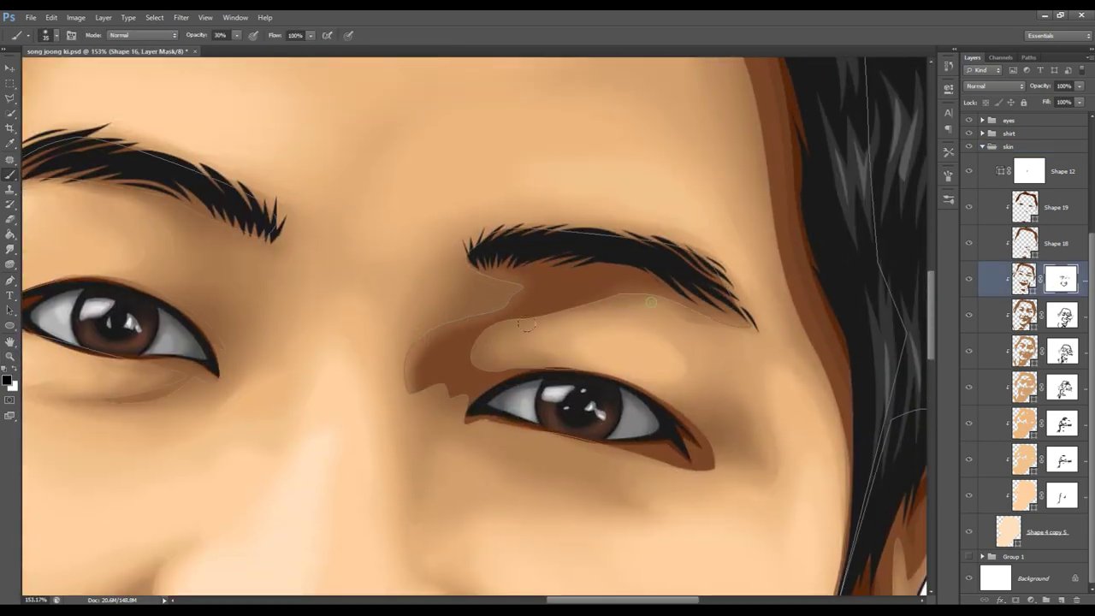
{"action": "left_click_drag", "start_coordinate": [496, 317], "coordinate": [618, 299]}
{"action": "left_click_drag", "start_coordinate": [710, 469], "coordinate": [687, 462]}
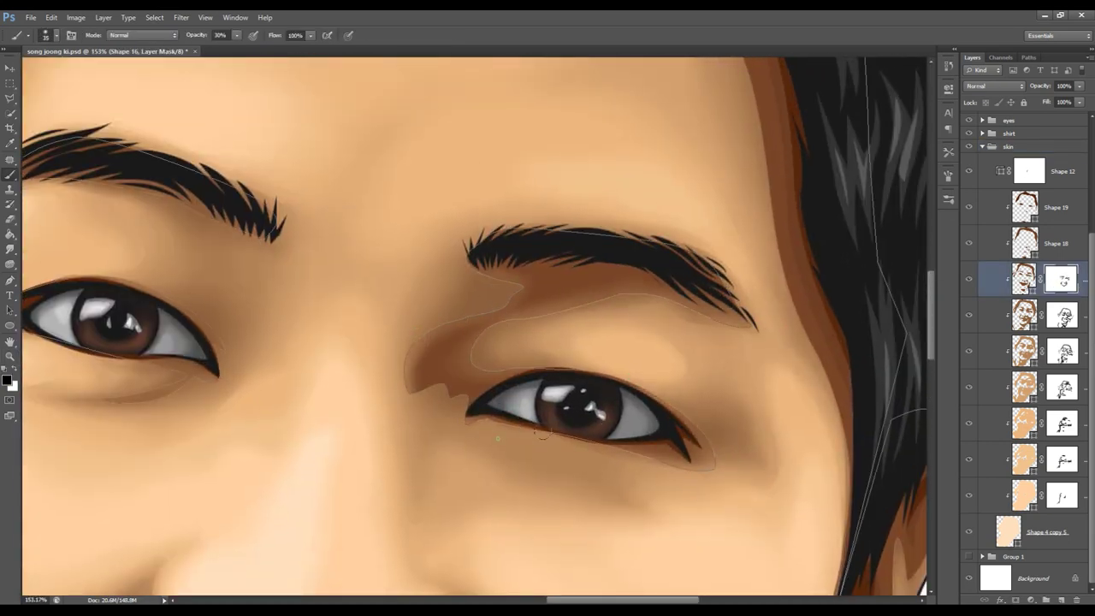
{"action": "left_click_drag", "start_coordinate": [441, 347], "coordinate": [412, 385]}
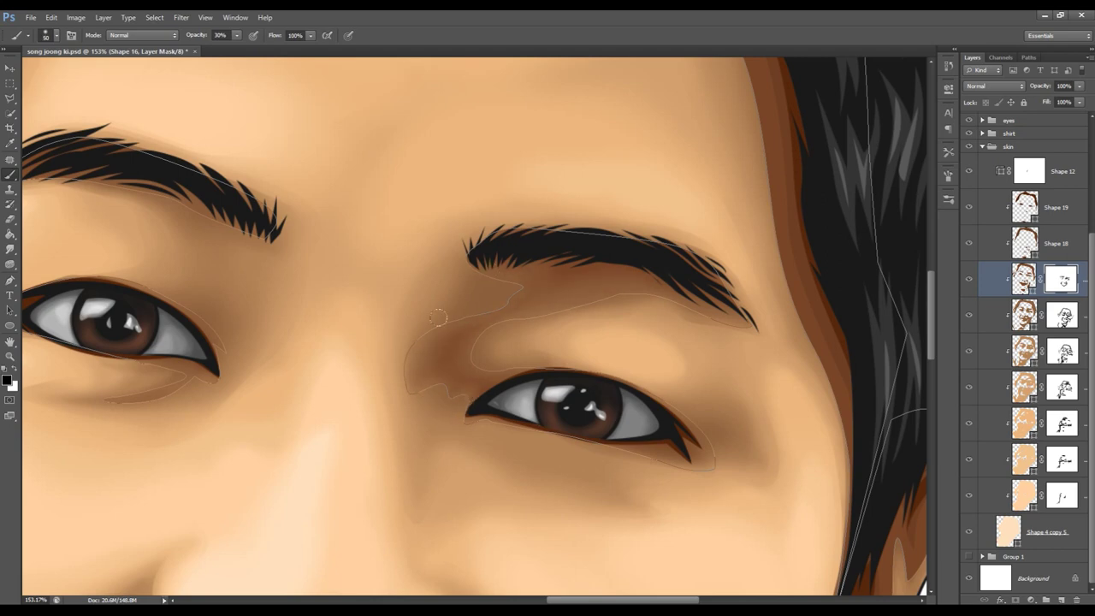
- Fade the inner-ear shadows along the ear's edge and down toward the earlobe
{"action": "scroll", "coordinate": [437, 318], "scroll_direction": "down", "scroll_amount": 5}
{"action": "scroll", "coordinate": [172, 231], "scroll_direction": "up", "scroll_amount": 5}
{"action": "left_click_drag", "start_coordinate": [210, 200], "coordinate": [151, 264]}
{"action": "left_click_drag", "start_coordinate": [237, 310], "coordinate": [262, 475]}
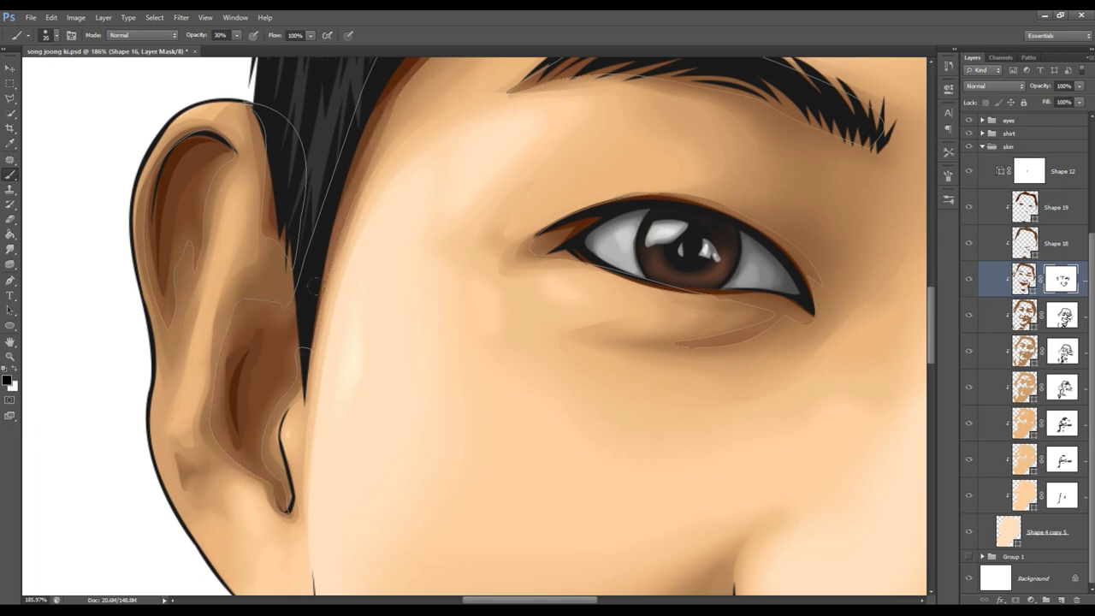
{"action": "scroll", "coordinate": [374, 283], "scroll_direction": "up", "scroll_amount": 5}
{"action": "scroll", "coordinate": [374, 283], "scroll_direction": "down", "scroll_amount": 3}
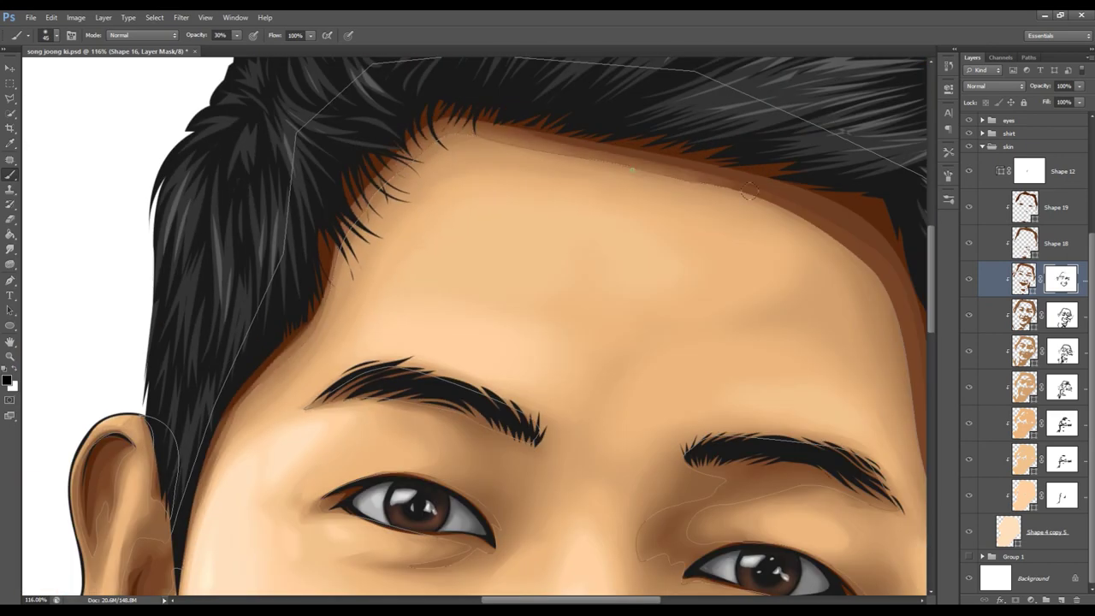
{"action": "left_click_drag", "start_coordinate": [813, 214], "coordinate": [599, 155]}
{"action": "scroll", "coordinate": [709, 403], "scroll_direction": "up", "scroll_amount": 1}
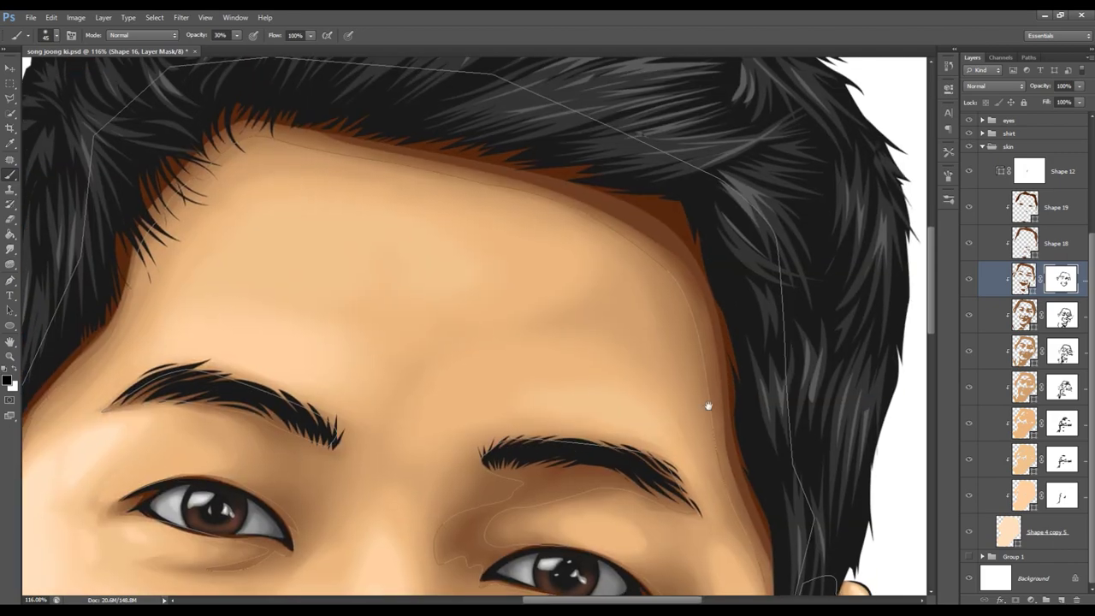
{"action": "scroll", "coordinate": [518, 381], "scroll_direction": "right", "scroll_amount": 3}
{"action": "scroll", "coordinate": [519, 381], "scroll_direction": "down", "scroll_amount": 4}
{"action": "scroll", "coordinate": [530, 393], "scroll_direction": "down", "scroll_amount": 2}
{"action": "mouse_move", "coordinate": [614, 220]}
{"action": "left_mouse_down"}
{"action": "mouse_move", "coordinate": [594, 299]}
{"action": "mouse_move", "coordinate": [607, 285]}
{"action": "left_mouse_up"}
{"action": "scroll", "coordinate": [486, 475], "scroll_direction": "down", "scroll_amount": 4}
{"action": "scroll", "coordinate": [486, 475], "scroll_direction": "left", "scroll_amount": 1}
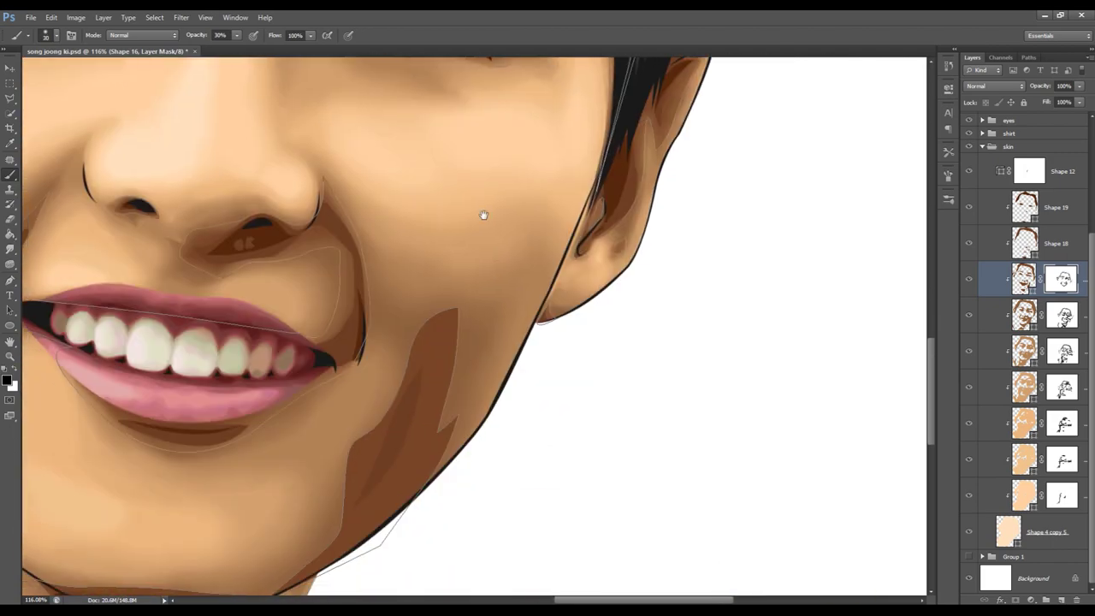
- Soften the cheek, jaw and under-chin shading, and fade the brown marks on the neck
{"action": "left_click_drag", "start_coordinate": [403, 367], "coordinate": [451, 362]}
{"action": "scroll", "coordinate": [451, 362], "scroll_direction": "down", "scroll_amount": 4}
{"action": "scroll", "coordinate": [451, 362], "scroll_direction": "left", "scroll_amount": 2}
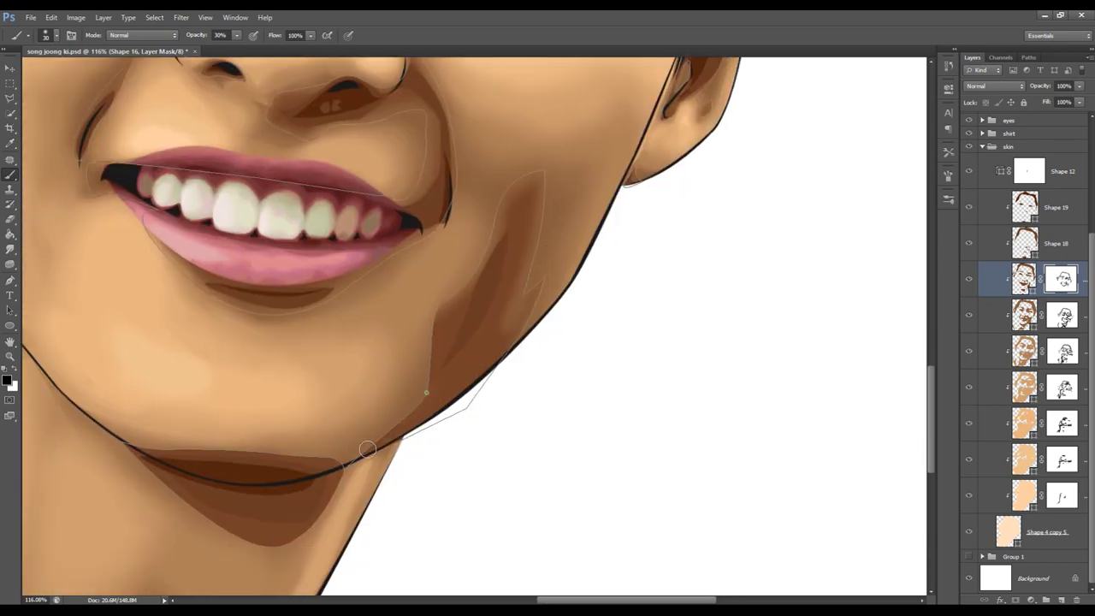
{"action": "scroll", "coordinate": [316, 529], "scroll_direction": "down", "scroll_amount": 1, "text": "alt"}
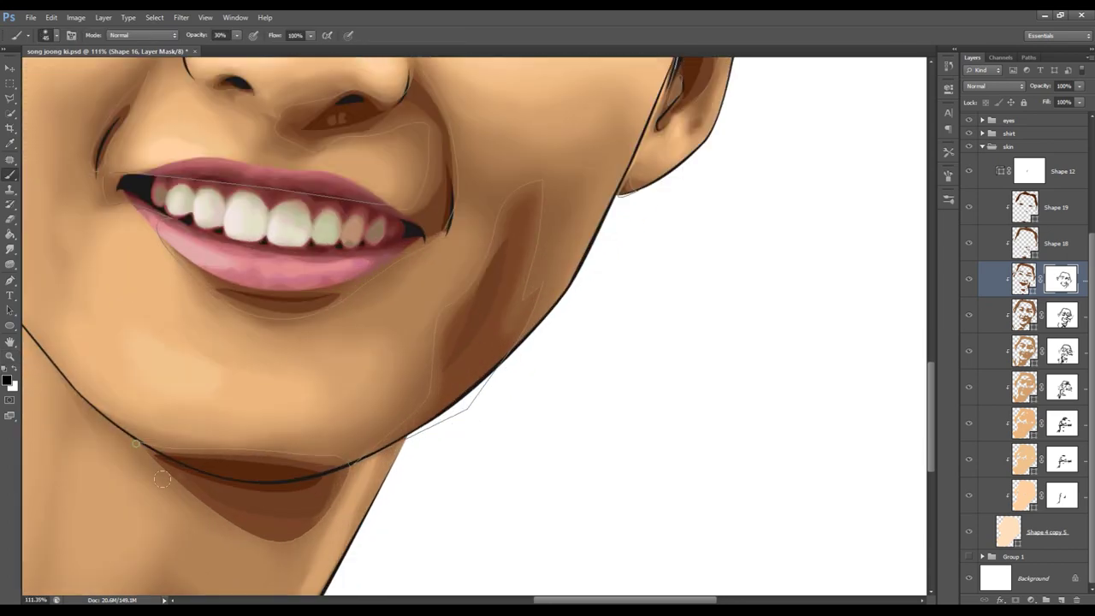
{"action": "left_click_drag", "start_coordinate": [317, 526], "coordinate": [186, 502]}
{"action": "left_click_drag", "start_coordinate": [346, 455], "coordinate": [453, 343]}
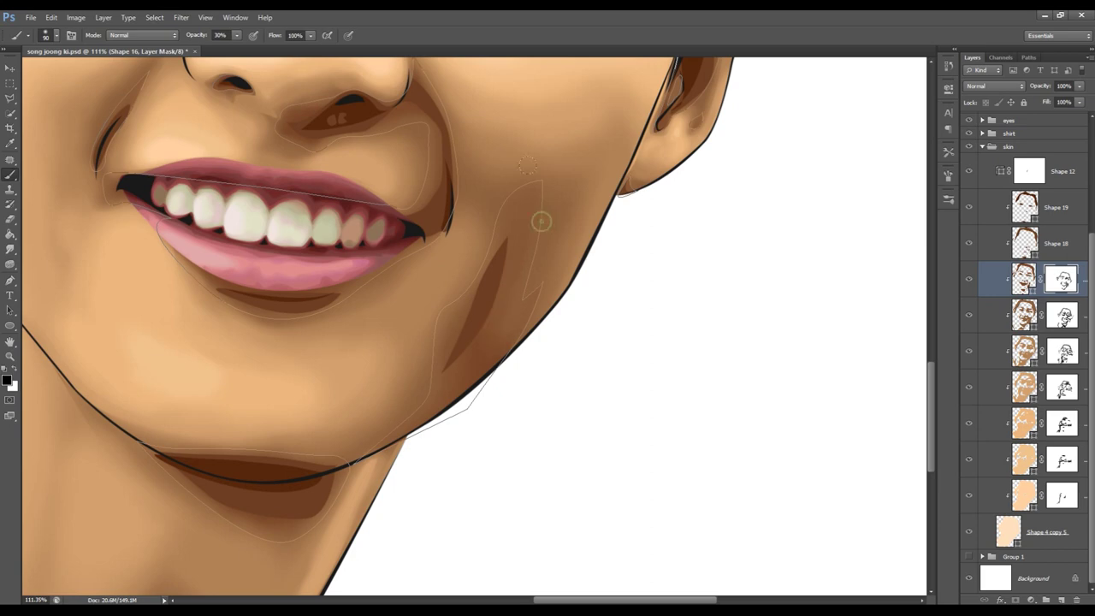
{"action": "scroll", "coordinate": [503, 436], "scroll_direction": "down", "scroll_amount": 5, "text": "alt"}
{"action": "key", "text": "z"}
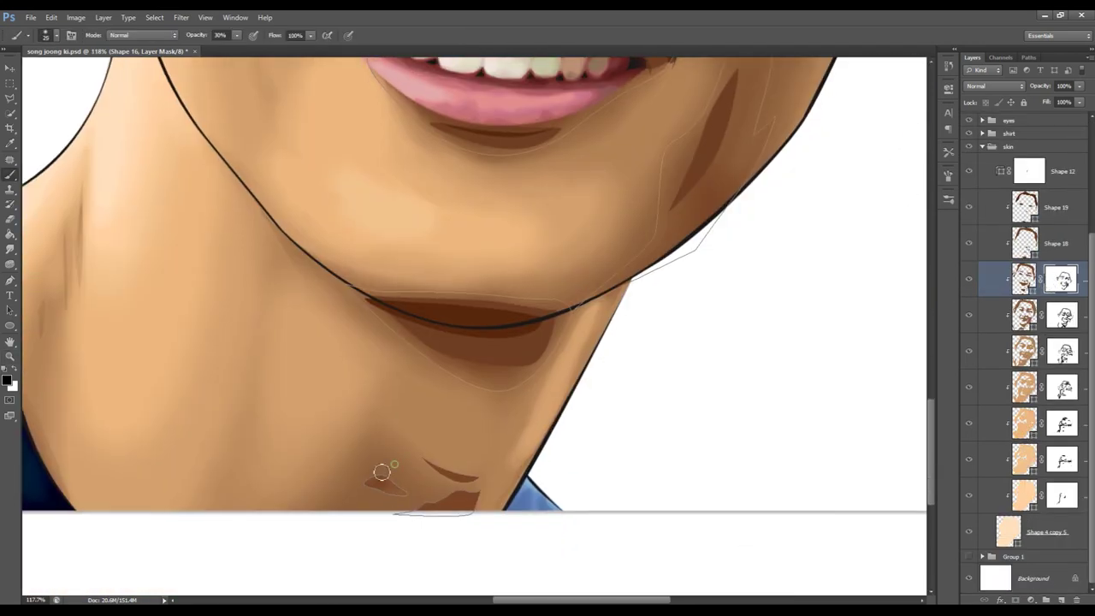
{"action": "mouse_move", "coordinate": [381, 472]}
{"action": "left_mouse_down"}
{"action": "mouse_move", "coordinate": [420, 457]}
{"action": "mouse_move", "coordinate": [485, 496]}
{"action": "mouse_move", "coordinate": [450, 500]}
{"action": "left_mouse_up"}
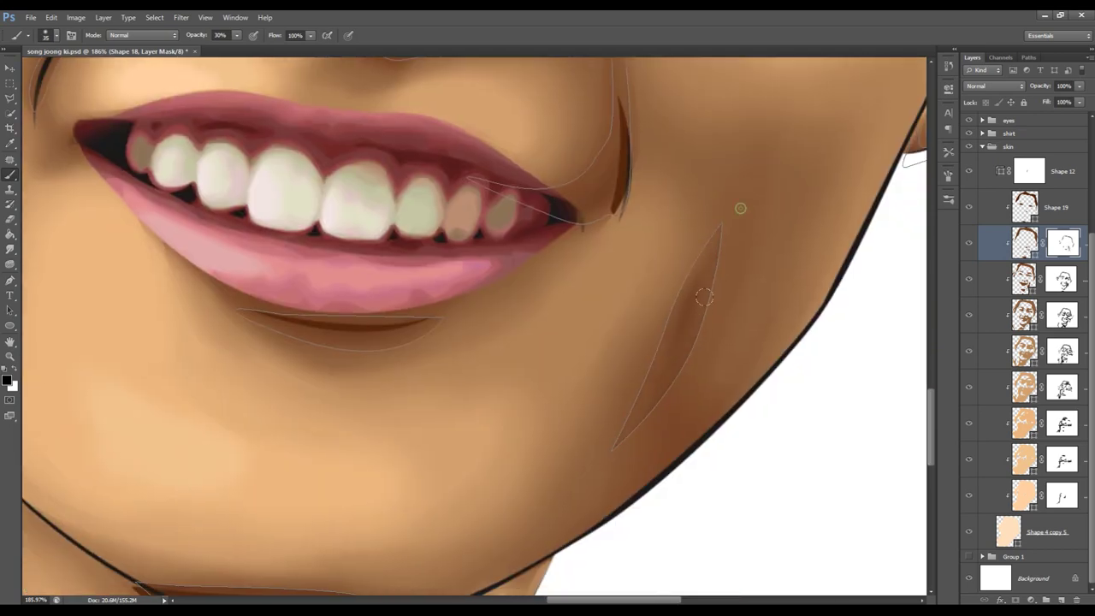
- Target the Shape 18 layer mask in the skin group for blending, with the full portrait in view
{"action": "left_click", "coordinate": [1008, 147]}
{"action": "left_click", "coordinate": [1063, 243]}
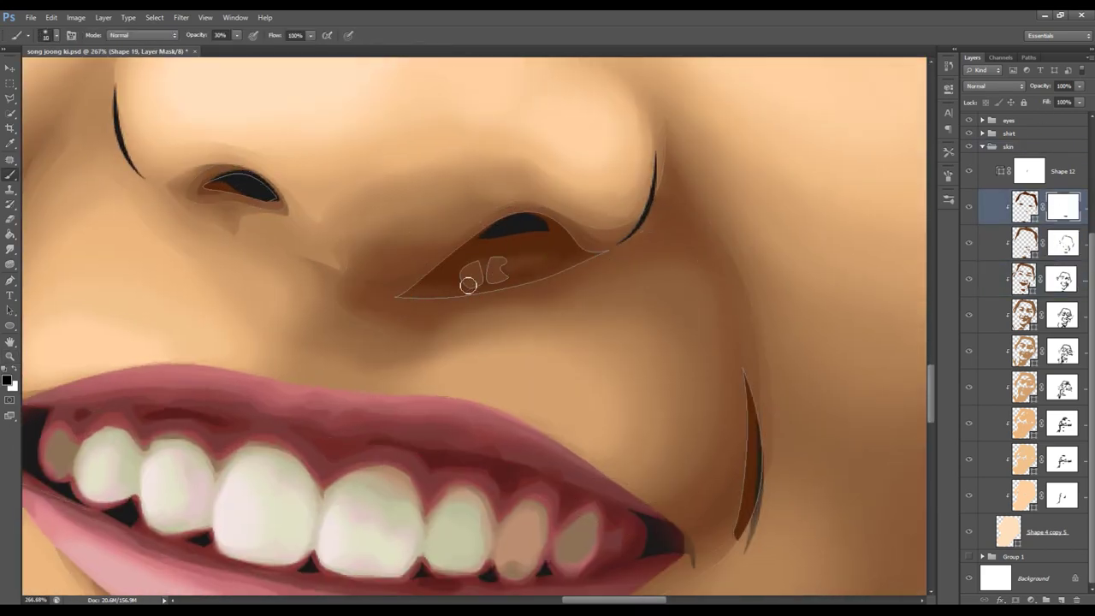
{"action": "key", "text": "ctrl+0"}
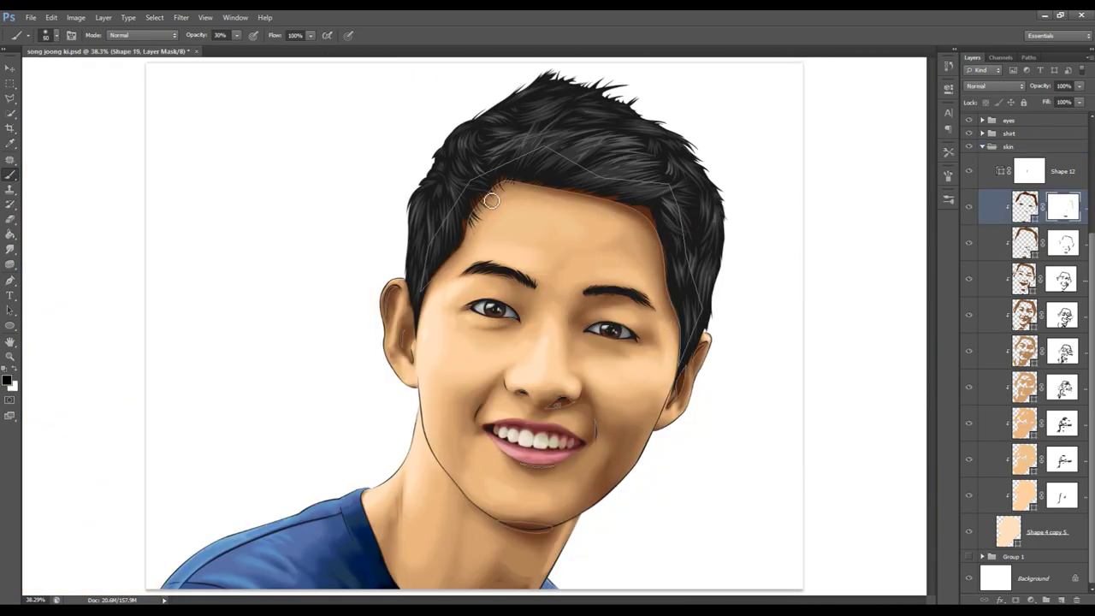
- Blend the right-temple hairline on Shape 19's mask, then zoom out to view the finished portrait
{"action": "left_click_drag", "start_coordinate": [669, 296], "coordinate": [668, 283]}
{"action": "left_click_drag", "start_coordinate": [648, 225], "coordinate": [656, 231]}
{"action": "key", "text": "alt+bracketleft"}
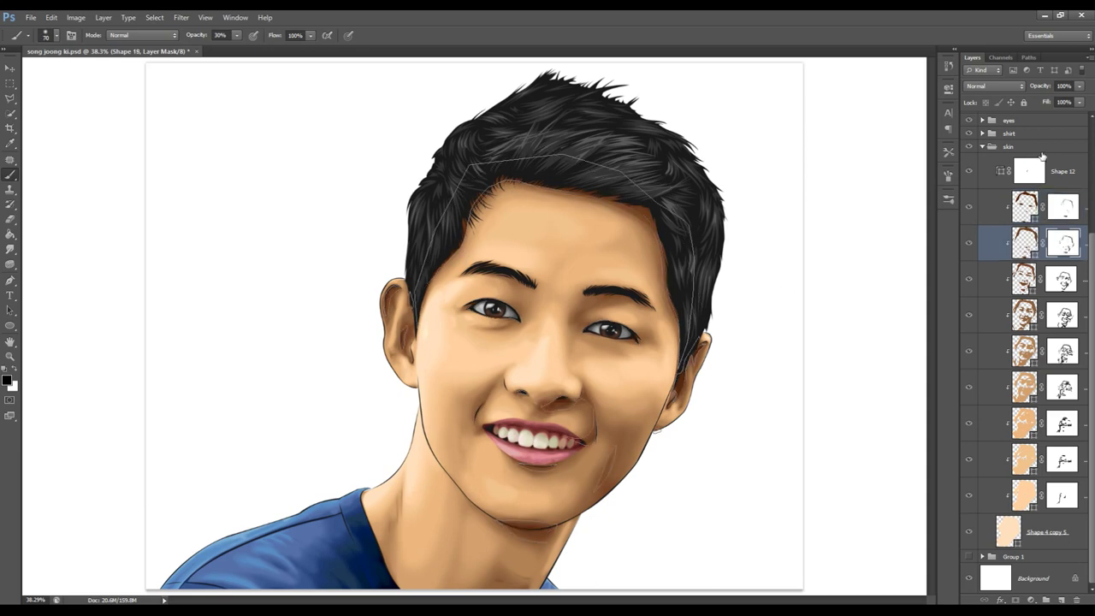
{"action": "left_click", "coordinate": [1026, 144]}
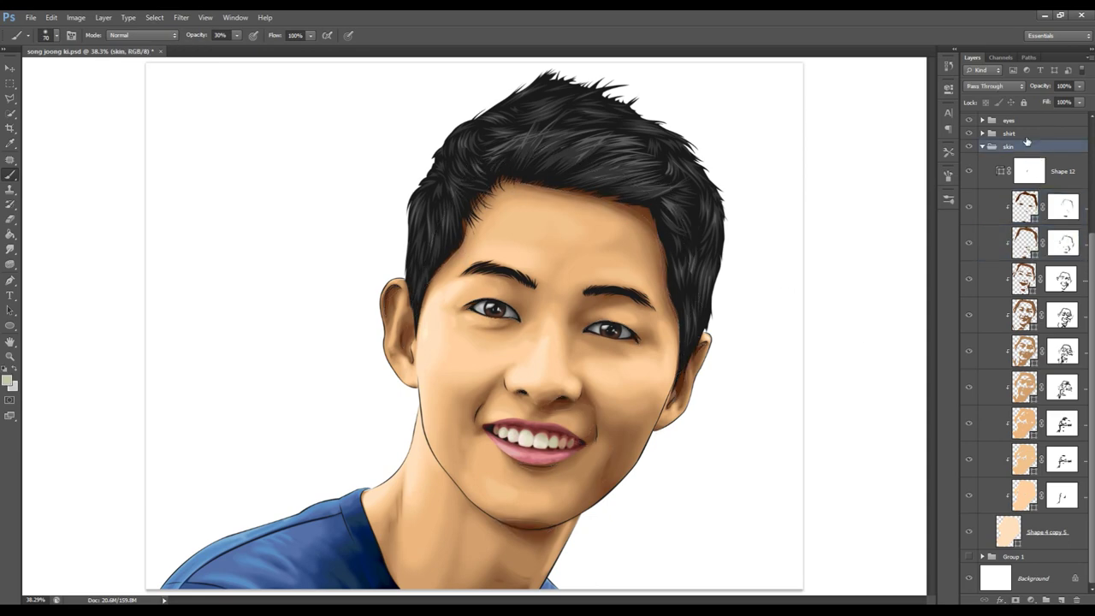
{"action": "key", "text": "z"}
{"action": "left_click_drag", "start_coordinate": [663, 256], "coordinate": [642, 255]}
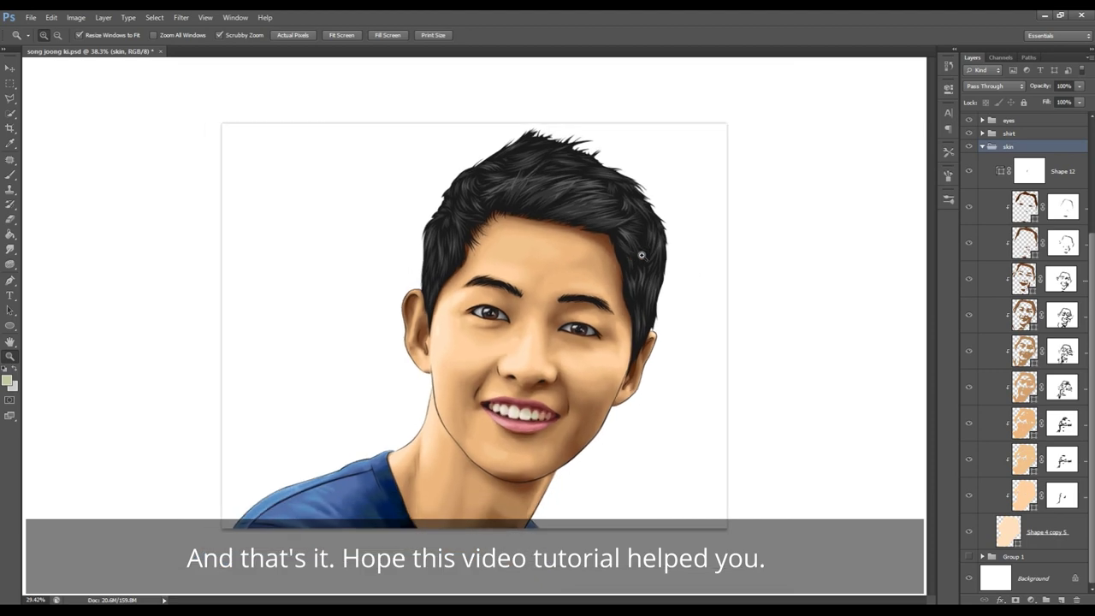